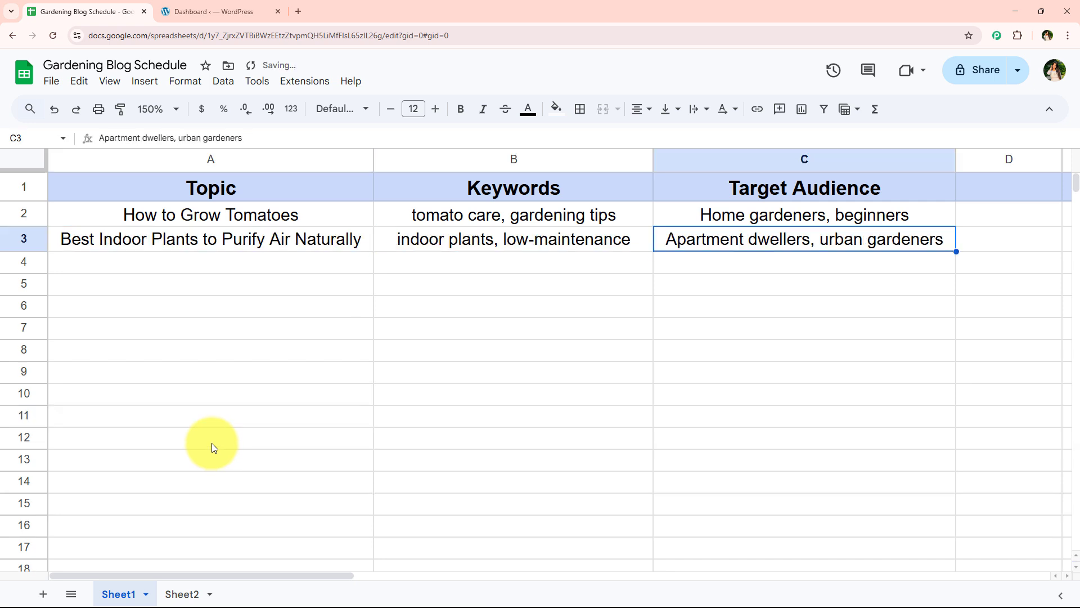
- Review the topic, keywords and target audience of the indoor plants entry in row 3 of the schedule
{"action": "left_click", "coordinate": [351, 353]}
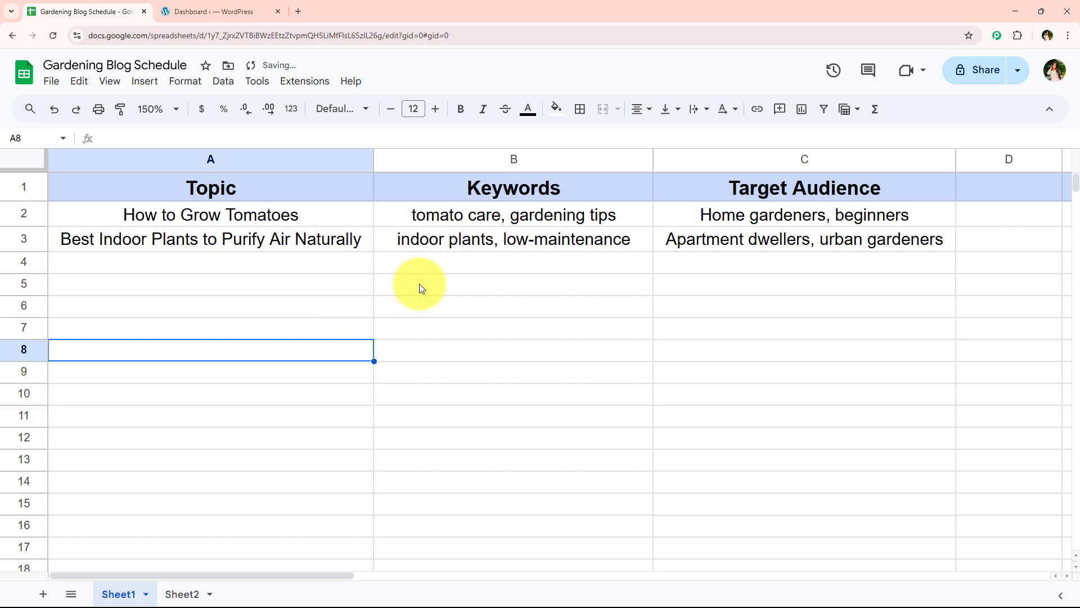
{"action": "left_click_drag", "start_coordinate": [355, 238], "coordinate": [724, 239]}
{"action": "left_click", "coordinate": [524, 338]}
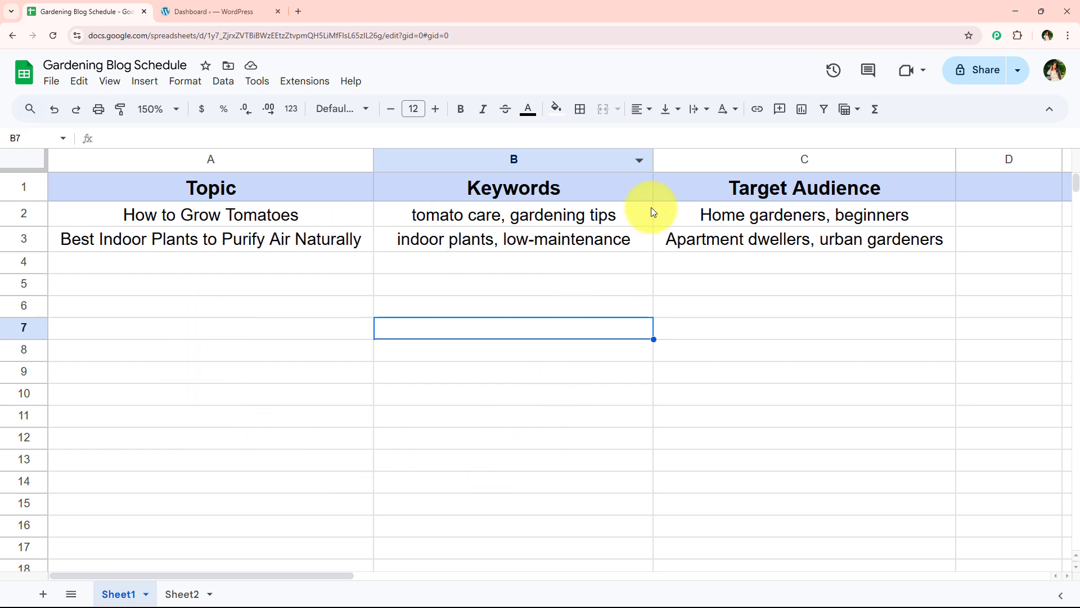
- Switch to WordPress, open the list of all posts and refresh it to check for the new article
{"action": "left_click", "coordinate": [215, 4]}
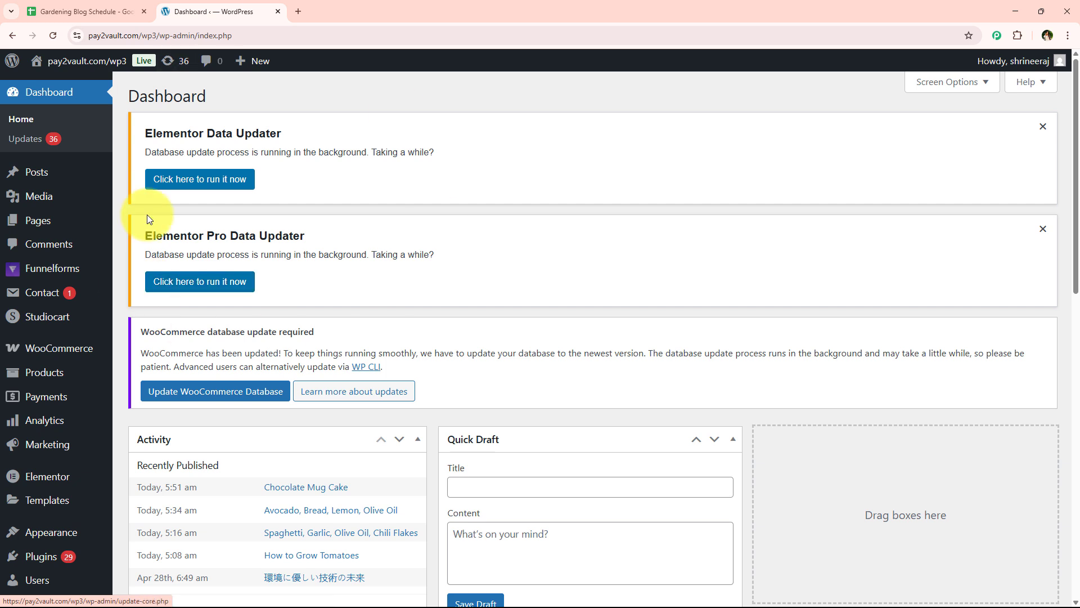
{"action": "mouse_move", "coordinate": [67, 171]}
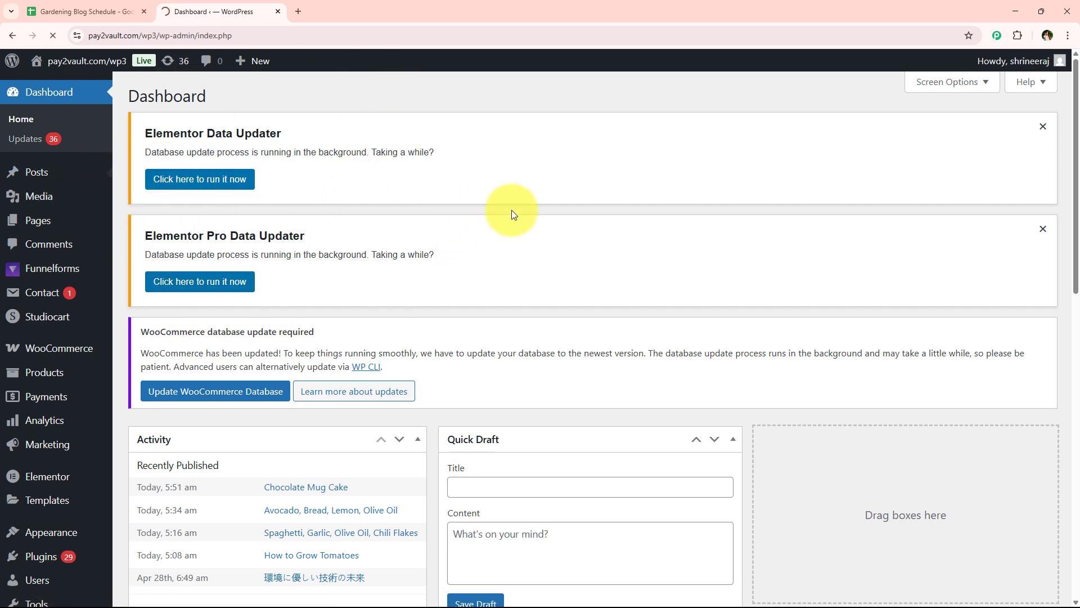
{"action": "left_click", "coordinate": [85, 11]}
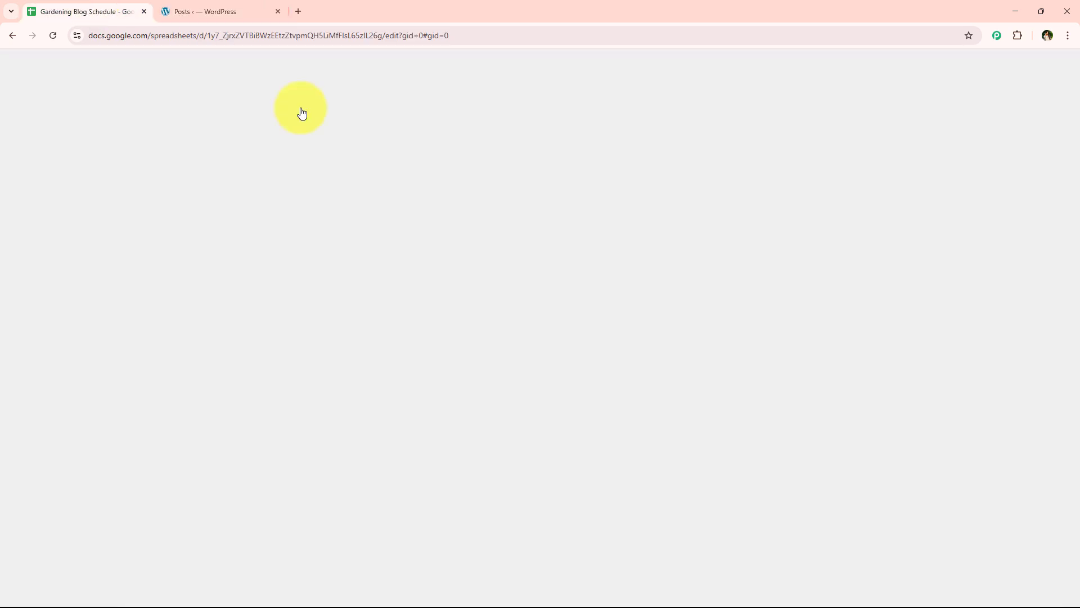
{"action": "left_click", "coordinate": [231, 12]}
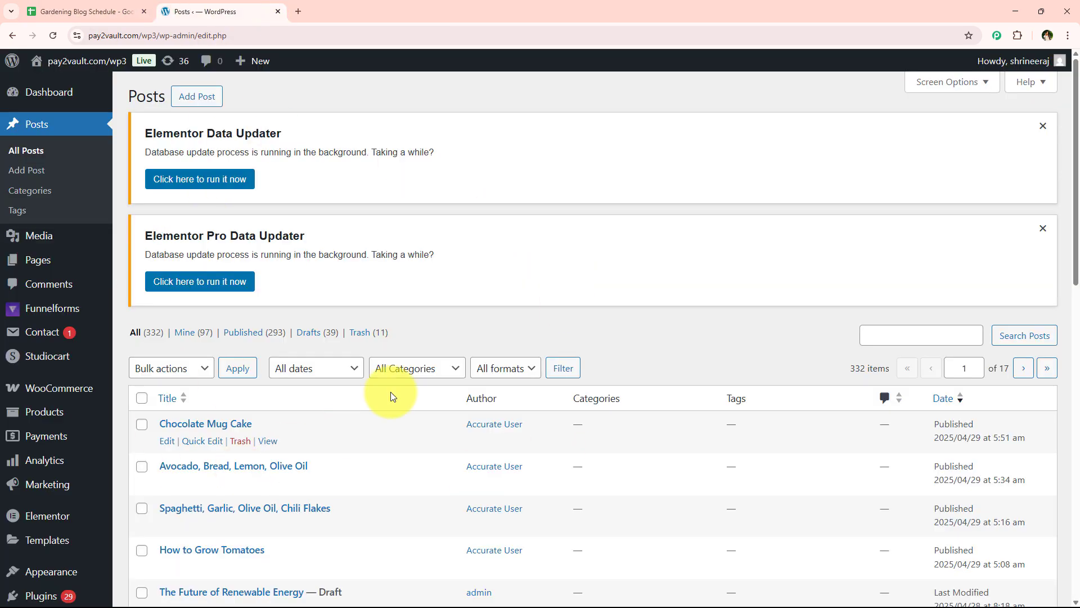
{"action": "left_click", "coordinate": [53, 36]}
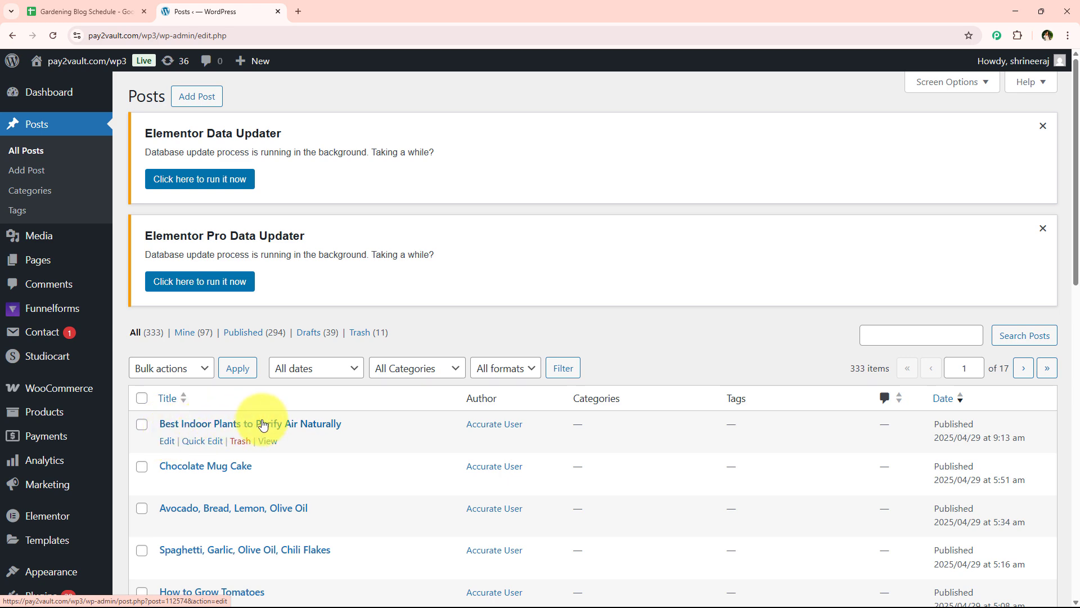
- View the published post "Best Indoor Plants to Purify Air Naturally" and read through its text
{"action": "left_click", "coordinate": [86, 11]}
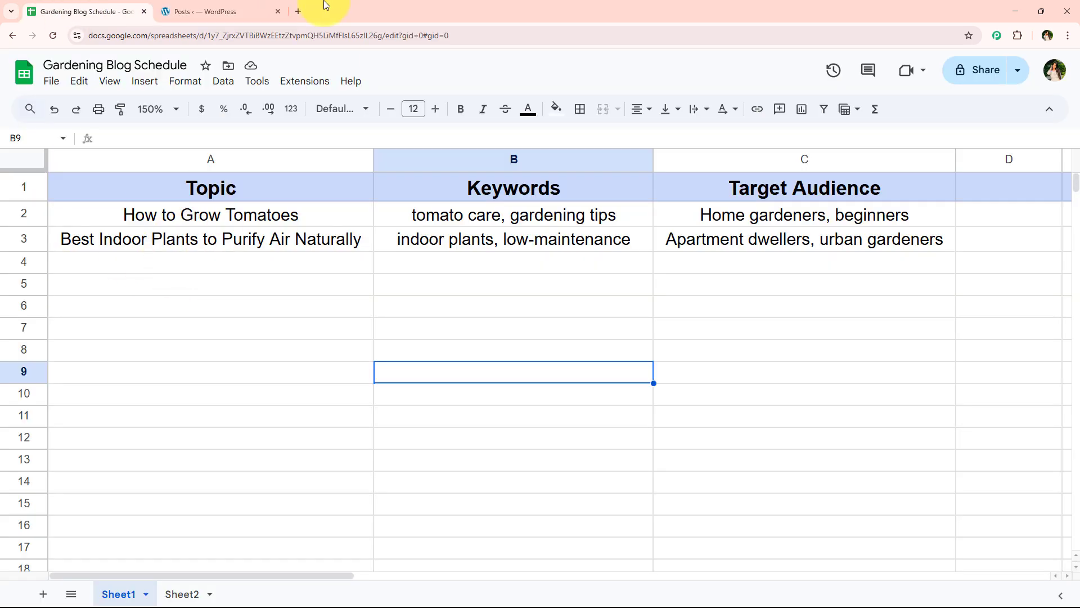
{"action": "left_click", "coordinate": [219, 11]}
{"action": "left_click", "coordinate": [268, 441]}
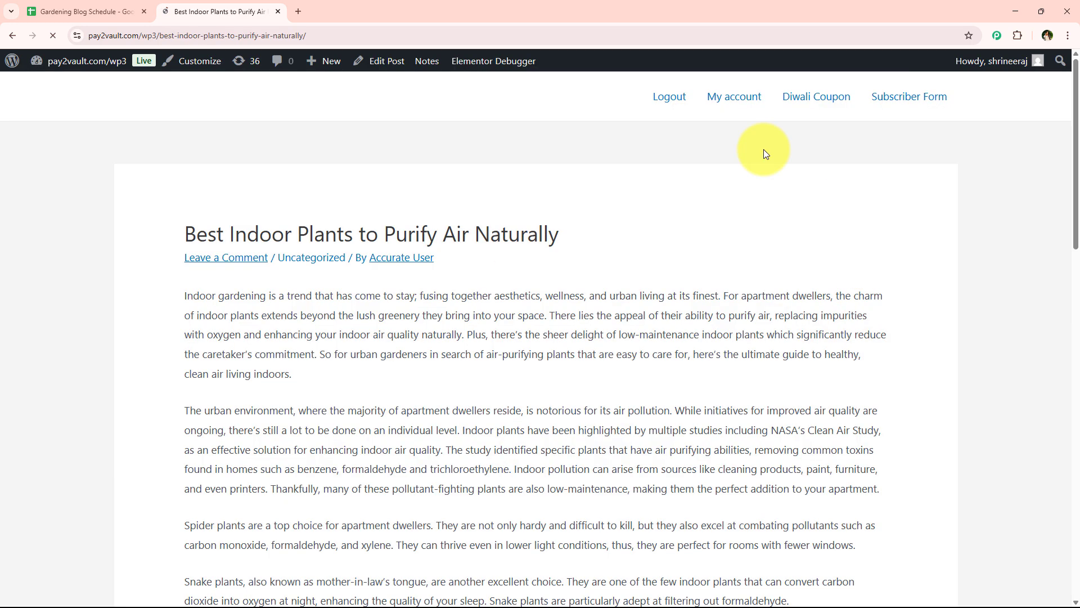
{"action": "scroll", "coordinate": [194, 382], "scroll_direction": "down", "scroll_amount": 9}
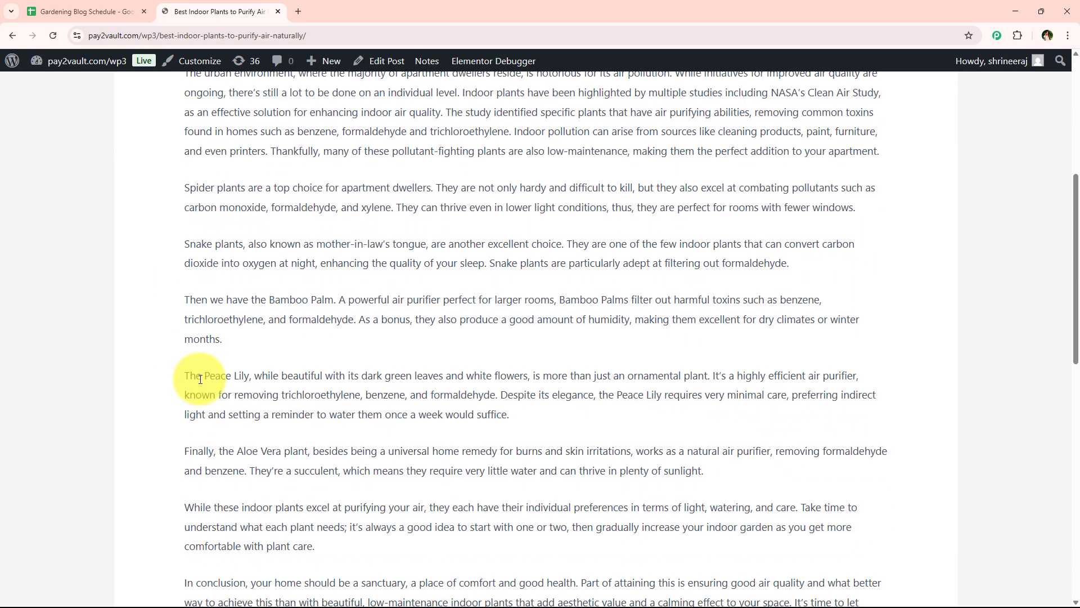
{"action": "scroll", "coordinate": [197, 381], "scroll_direction": "down", "scroll_amount": 2}
{"action": "scroll", "coordinate": [181, 383], "scroll_direction": "up", "scroll_amount": 9}
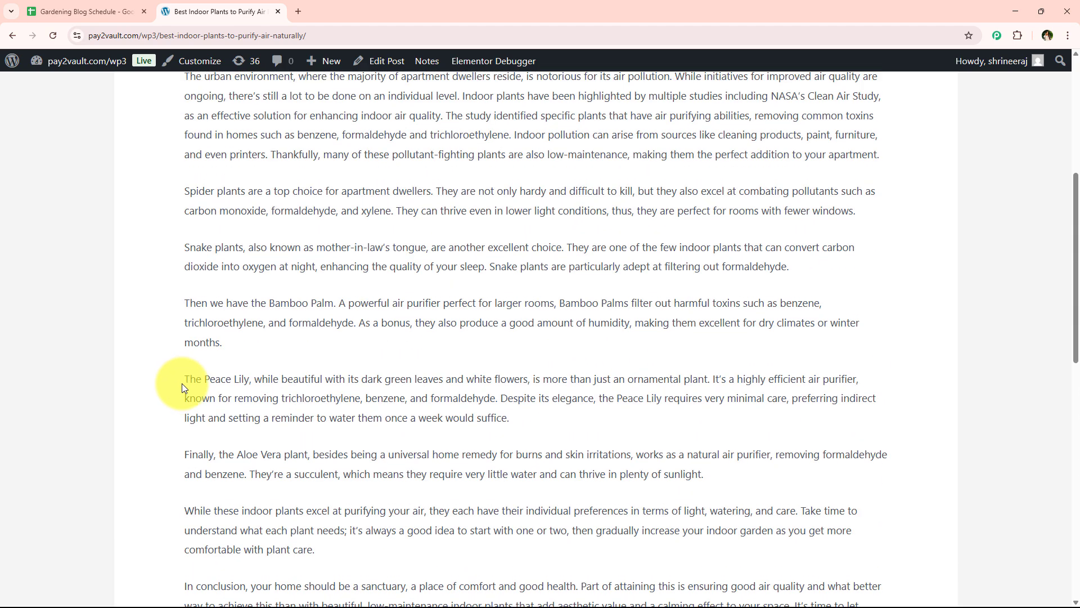
{"action": "scroll", "coordinate": [165, 394], "scroll_direction": "up", "scroll_amount": 1}
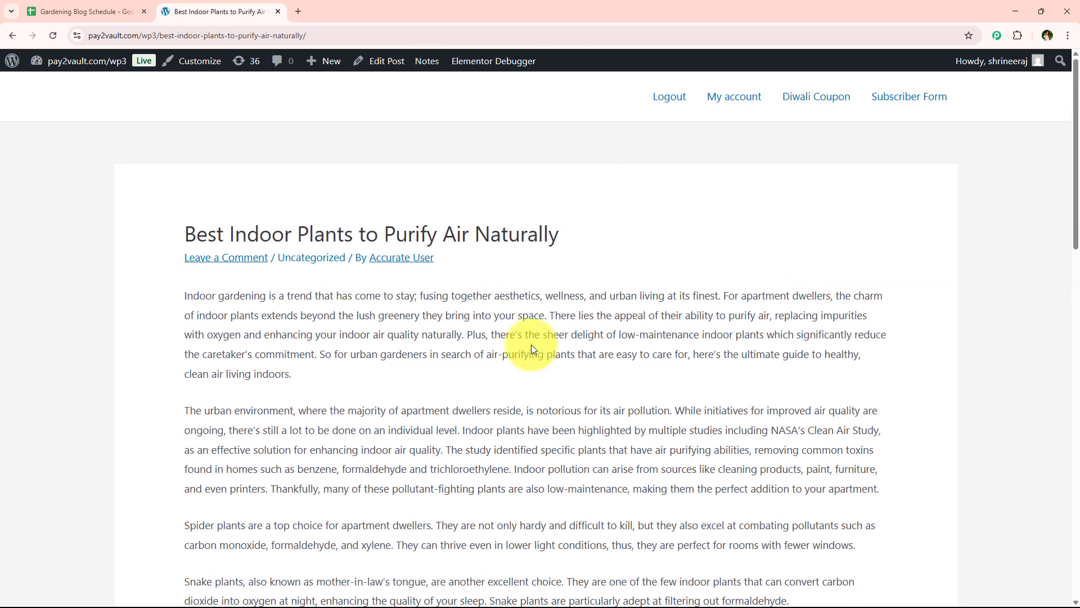
- Compare the published article with the topic, keywords and target audience in row 3 of the Gardening Blog Schedule spreadsheet
{"action": "left_click", "coordinate": [84, 11]}
{"action": "left_click_drag", "start_coordinate": [321, 241], "coordinate": [708, 246]}
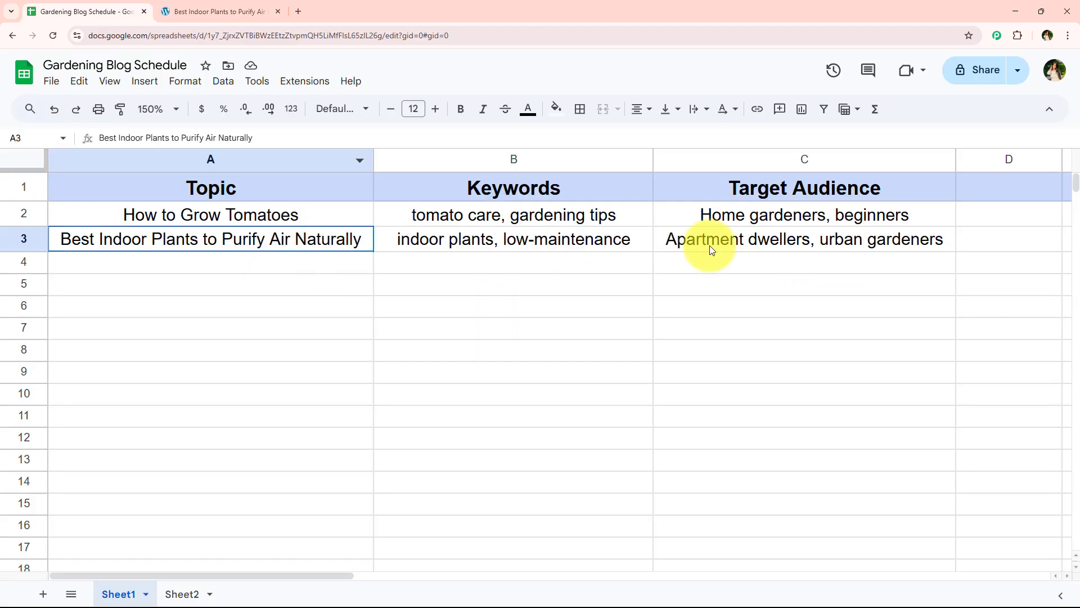
{"action": "left_click", "coordinate": [355, 388]}
{"action": "left_click", "coordinate": [216, 11]}
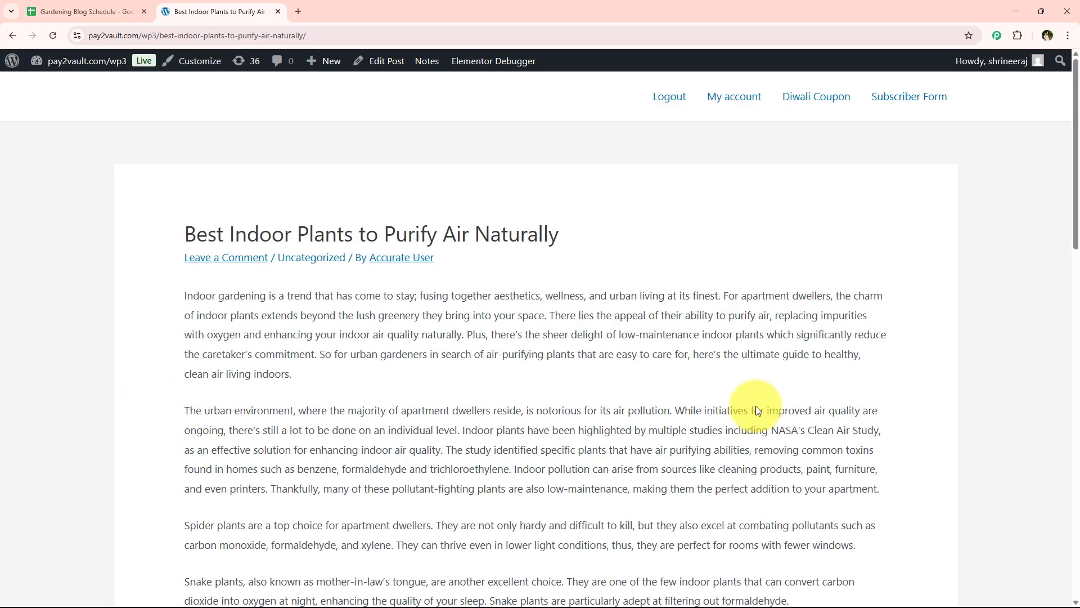
{"action": "scroll", "coordinate": [281, 421], "scroll_direction": "down", "scroll_amount": 6}
{"action": "scroll", "coordinate": [279, 426], "scroll_direction": "down", "scroll_amount": 3}
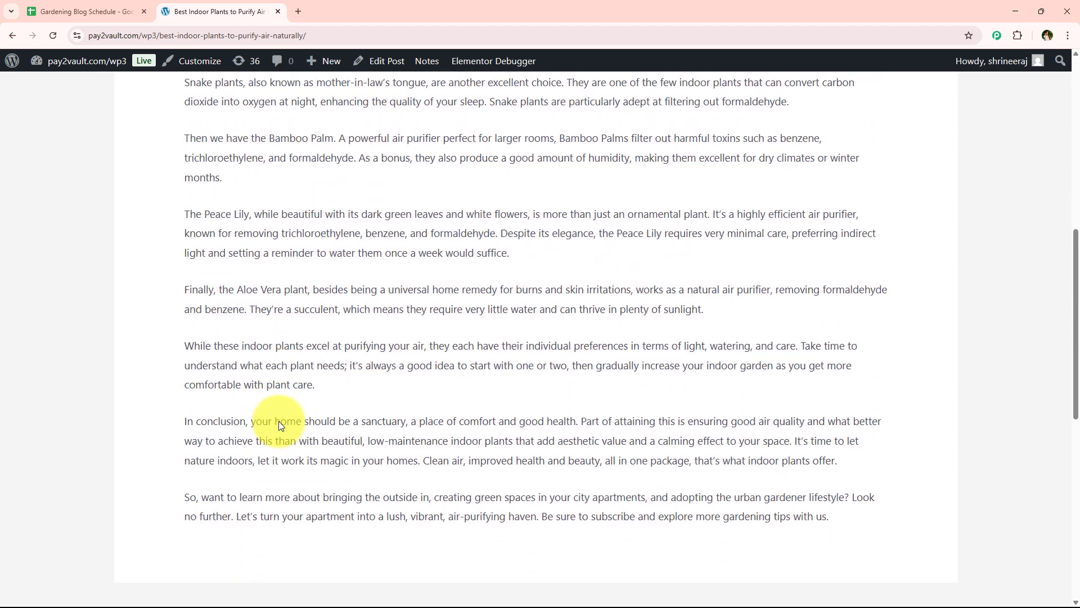
{"action": "scroll", "coordinate": [177, 457], "scroll_direction": "up", "scroll_amount": 3}
{"action": "scroll", "coordinate": [181, 457], "scroll_direction": "up", "scroll_amount": 6}
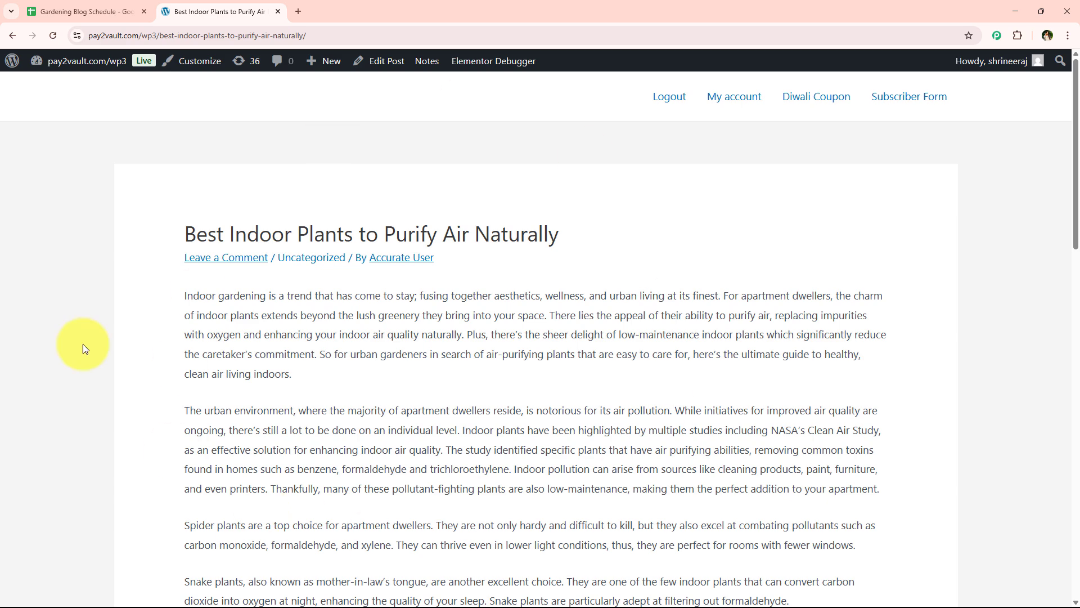
{"action": "left_click", "coordinate": [90, 11]}
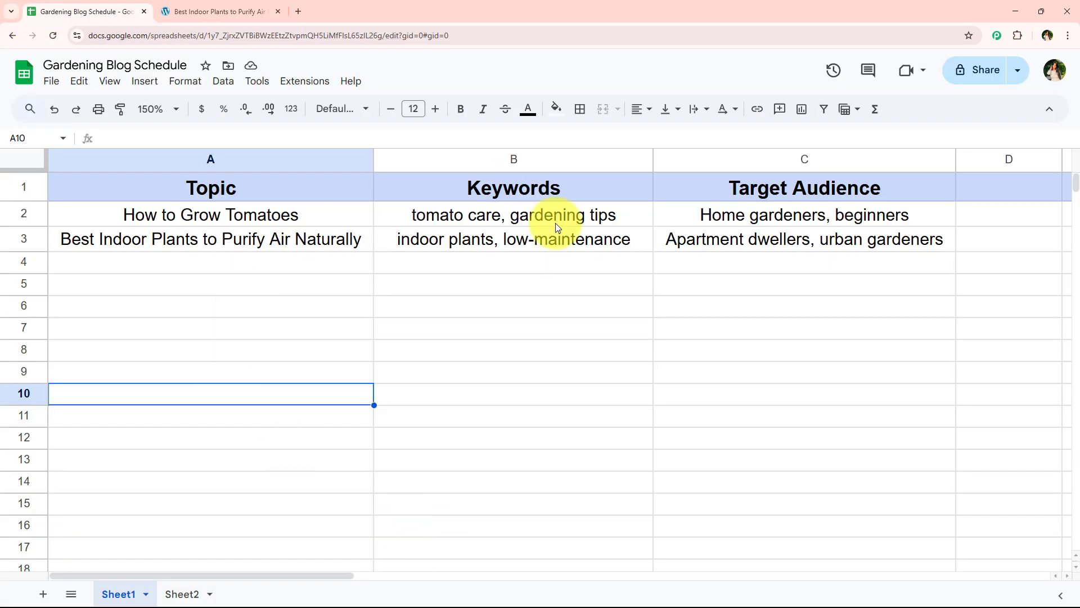
{"action": "left_click", "coordinate": [220, 9]}
{"action": "key", "text": "ctrl+shift+Tab"}
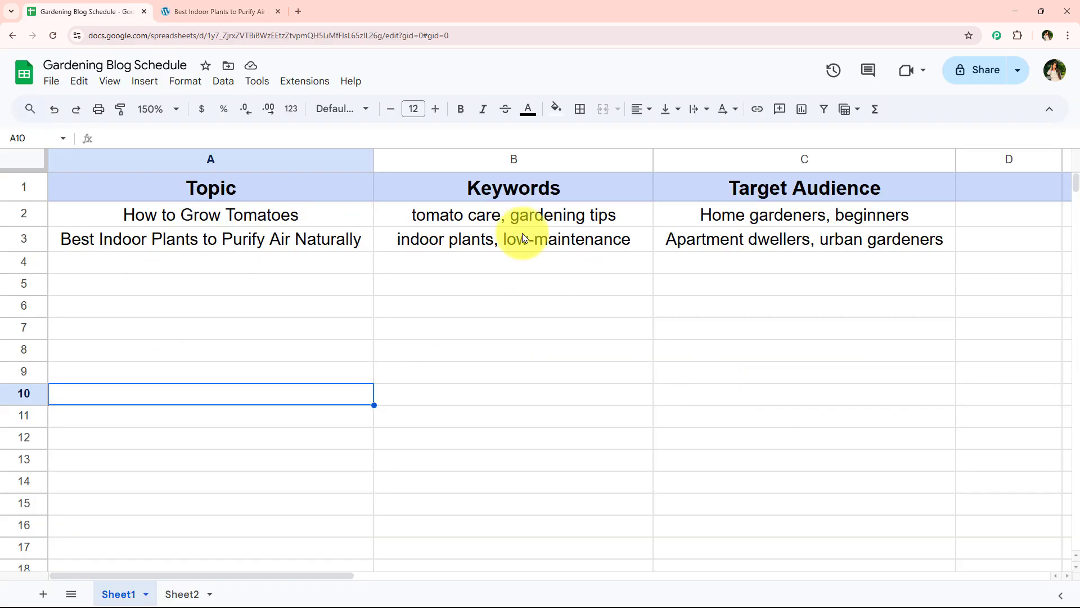
{"action": "key", "text": "ctrl+Tab"}
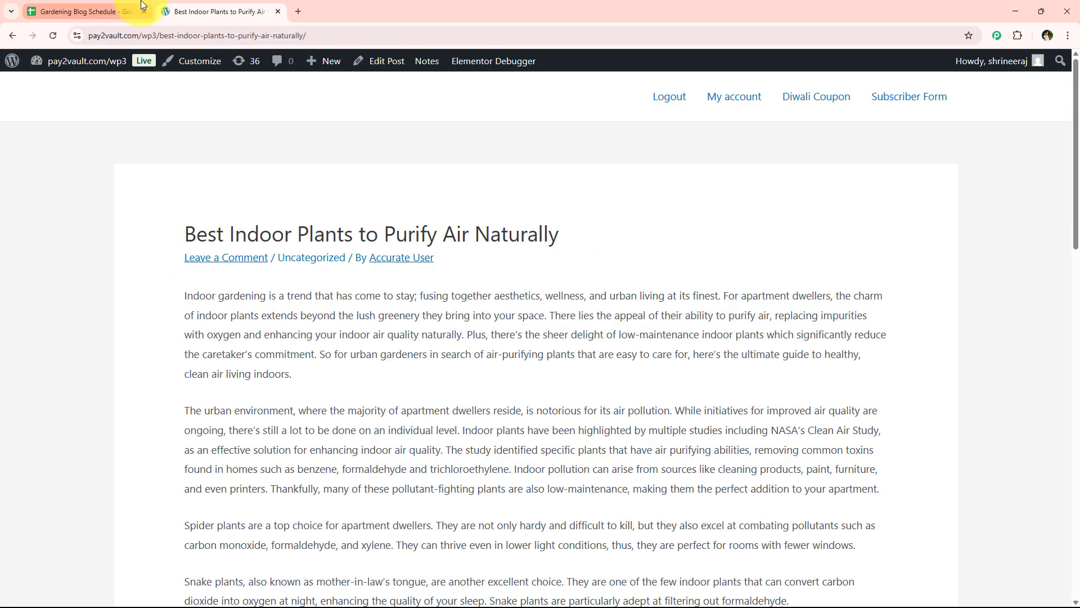
{"action": "left_click", "coordinate": [90, 11]}
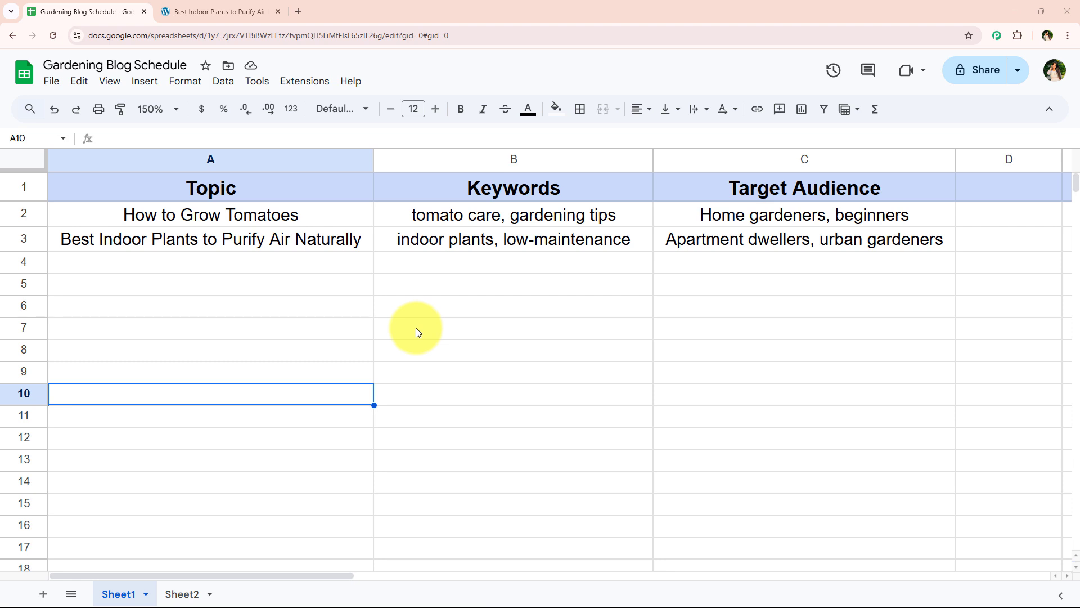
- Open the Pabbly Connect website (pabbly.com/connect/inr/) in a new browser tab and sign in
{"action": "left_click", "coordinate": [298, 16]}
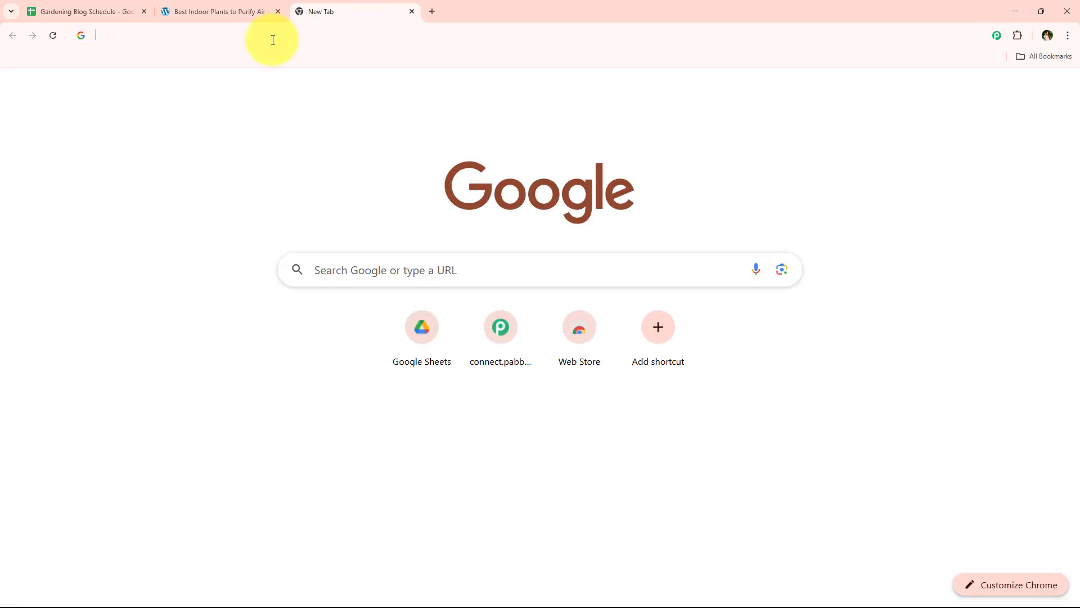
{"action": "left_click", "coordinate": [273, 37]}
{"action": "type", "text": "Pabbly"}
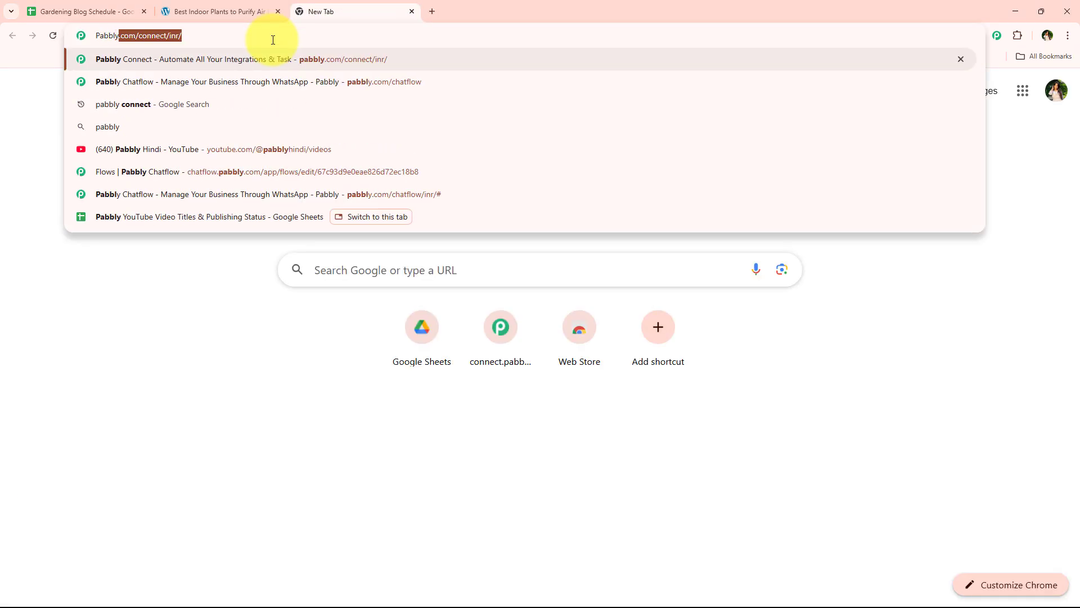
{"action": "key", "text": "Return"}
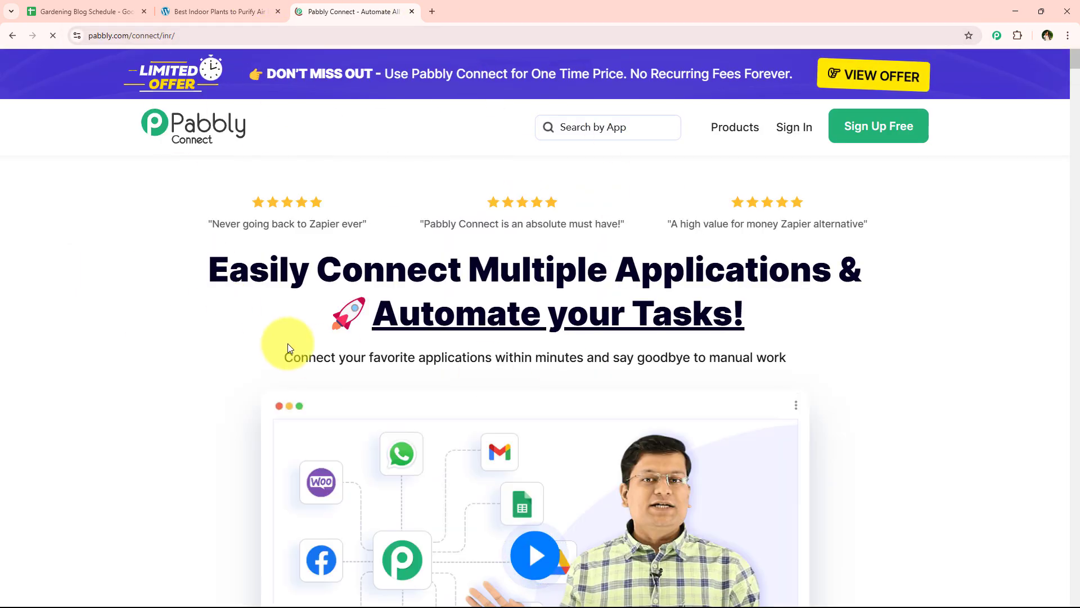
{"action": "scroll", "coordinate": [287, 344], "scroll_direction": "down", "scroll_amount": 2}
{"action": "scroll", "coordinate": [470, 446], "scroll_direction": "up", "scroll_amount": 2}
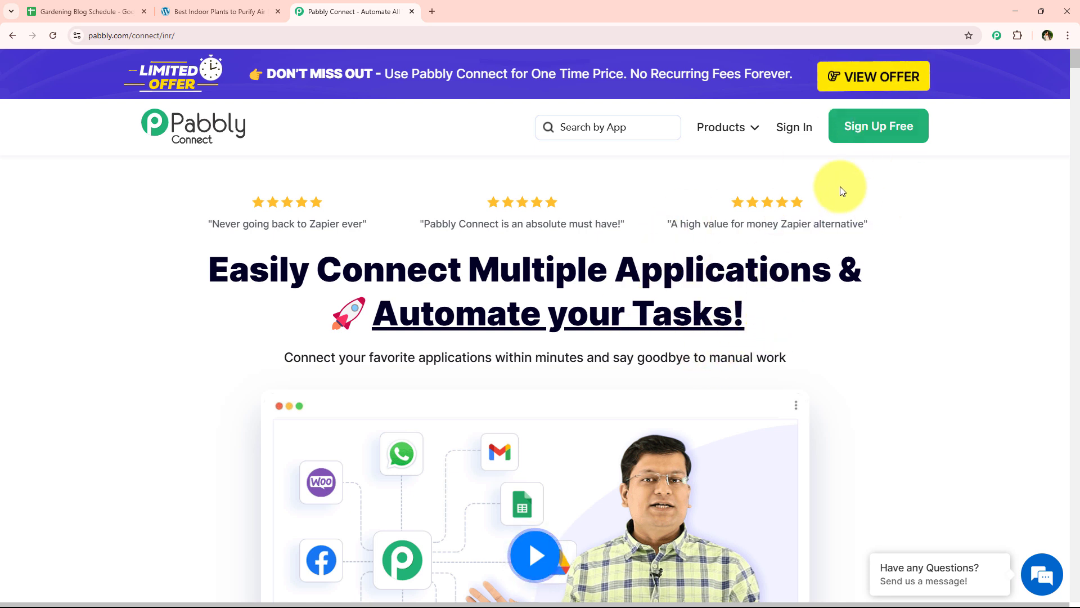
{"action": "left_click", "coordinate": [793, 134]}
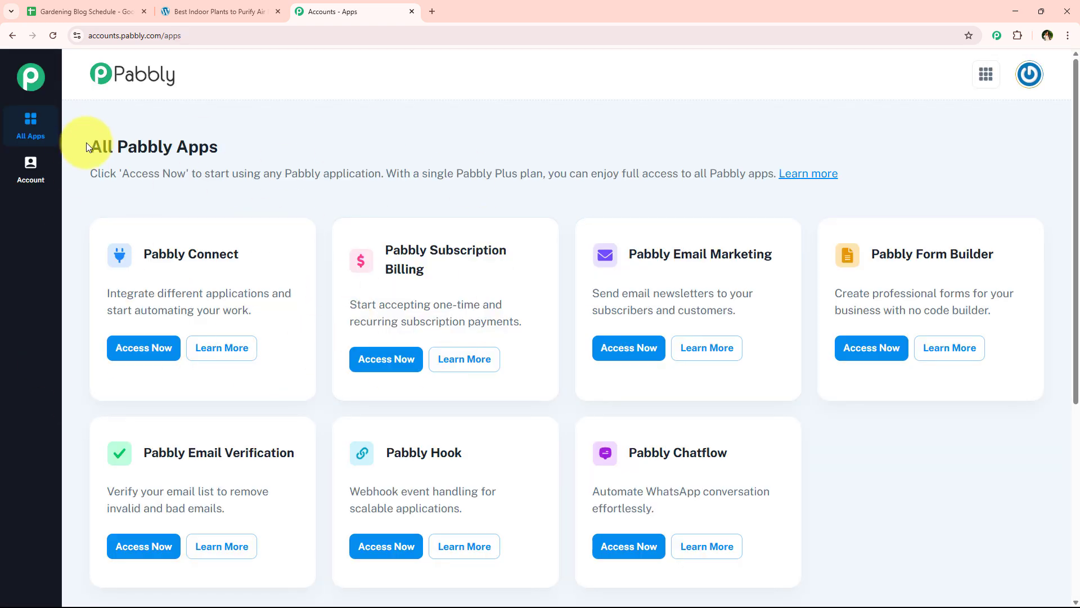
- Look over the available Pabbly apps and access Pabbly Connect
{"action": "left_click_drag", "start_coordinate": [86, 146], "coordinate": [240, 147]}
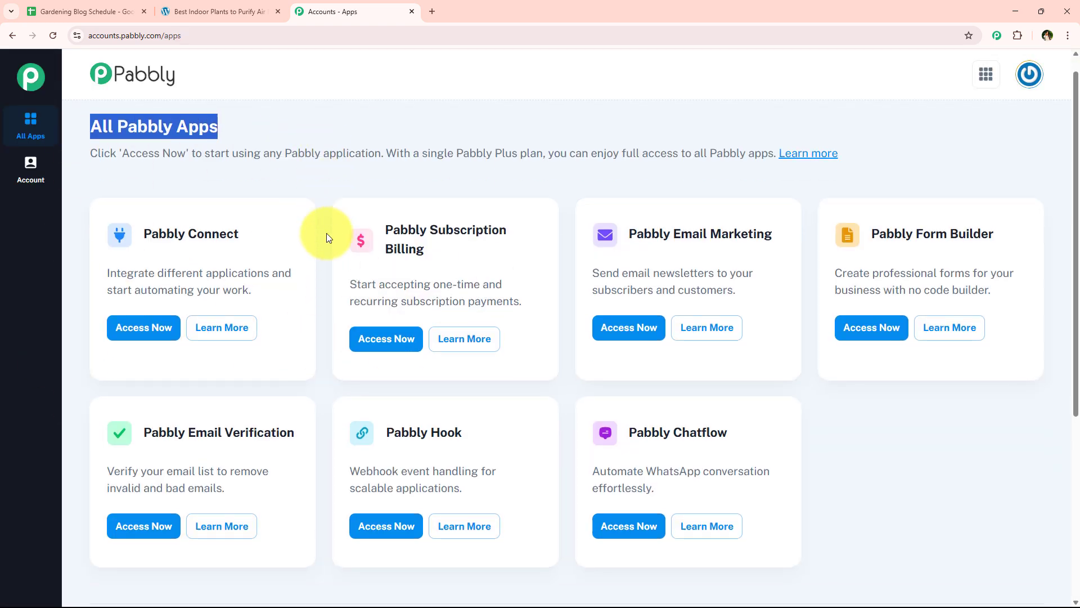
{"action": "scroll", "coordinate": [319, 289], "scroll_direction": "down", "scroll_amount": 1}
{"action": "scroll", "coordinate": [319, 289], "scroll_direction": "up", "scroll_amount": 1}
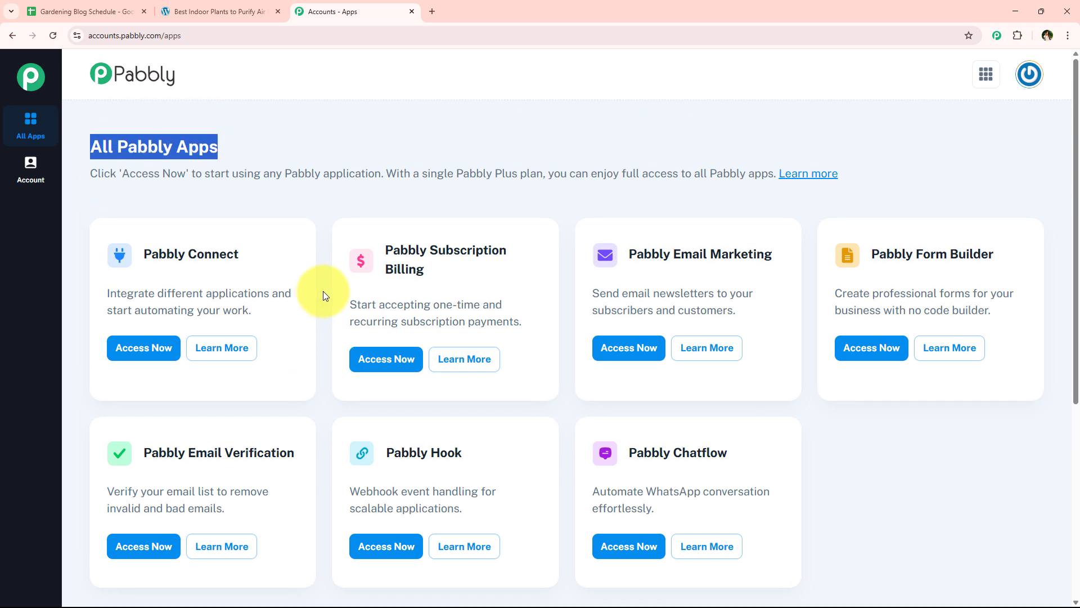
{"action": "left_click", "coordinate": [325, 296]}
{"action": "scroll", "coordinate": [324, 298], "scroll_direction": "down", "scroll_amount": 1}
{"action": "scroll", "coordinate": [323, 300], "scroll_direction": "up", "scroll_amount": 1}
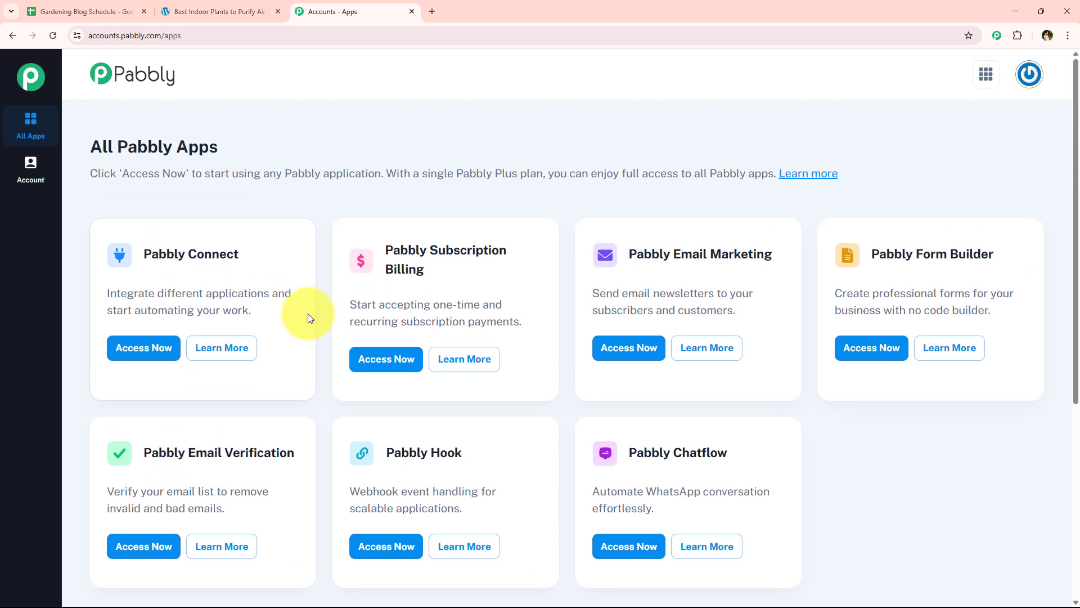
{"action": "triple_click", "coordinate": [176, 251]}
{"action": "left_click_drag", "start_coordinate": [252, 251], "coordinate": [262, 283]}
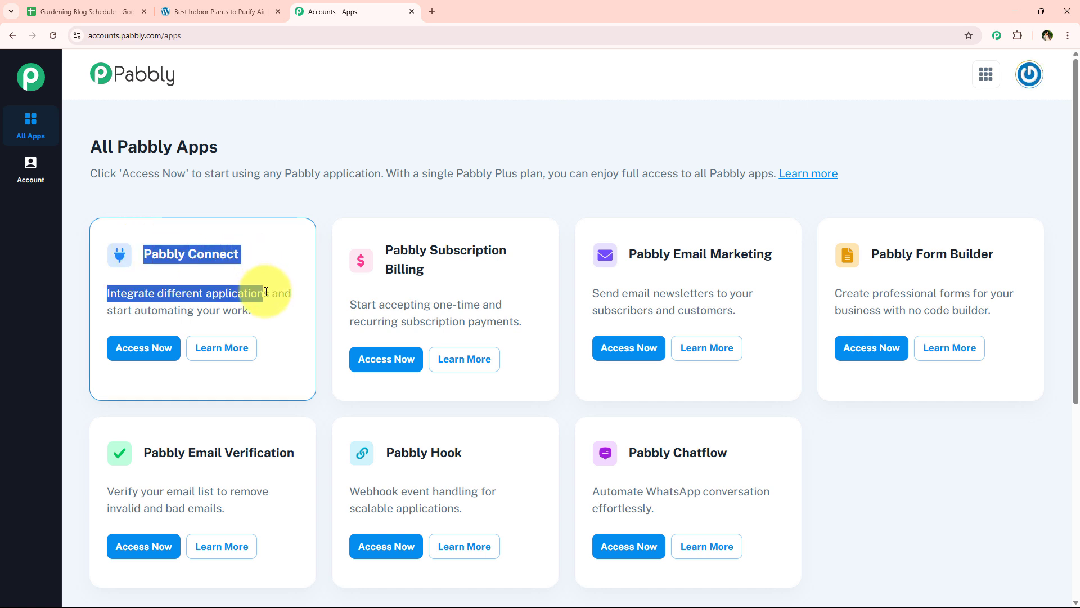
{"action": "left_click", "coordinate": [145, 354]}
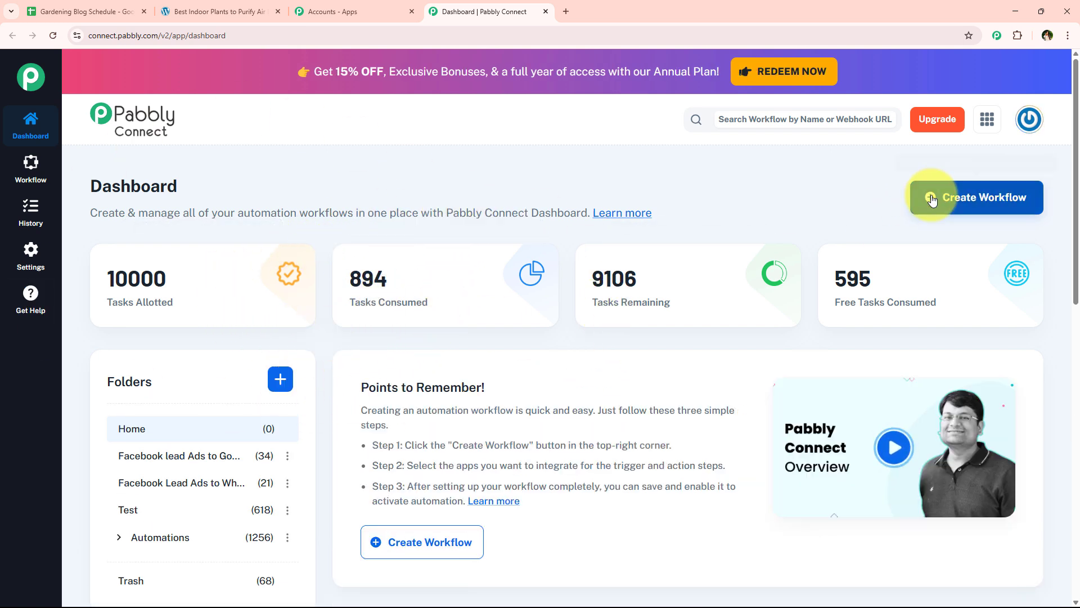
- Start creating a new workflow and choose Automations as its folder
{"action": "left_click", "coordinate": [977, 204]}
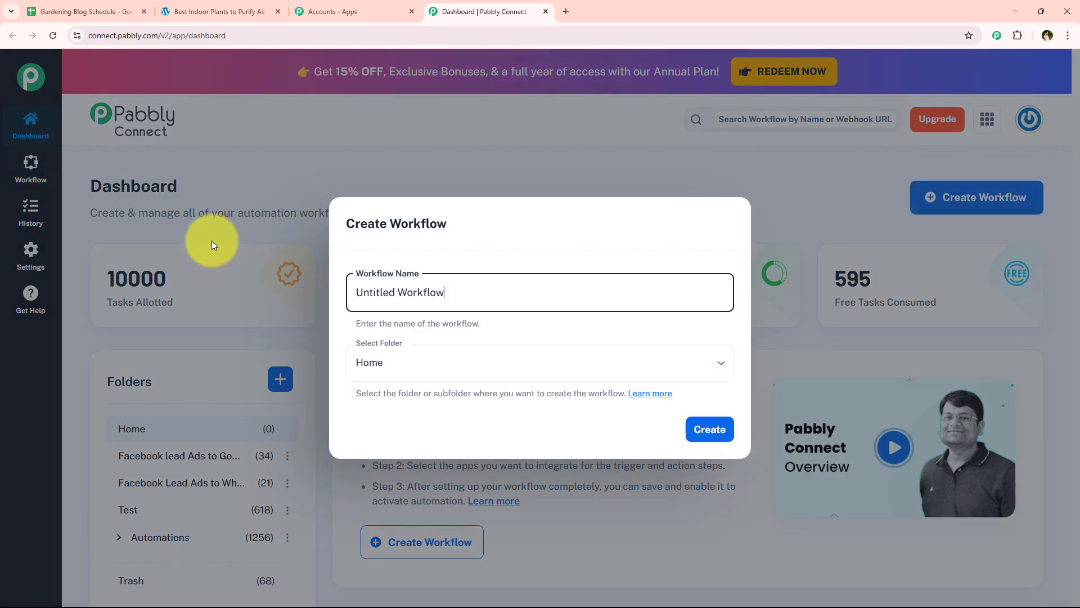
{"action": "left_click_drag", "start_coordinate": [639, 280], "coordinate": [133, 299]}
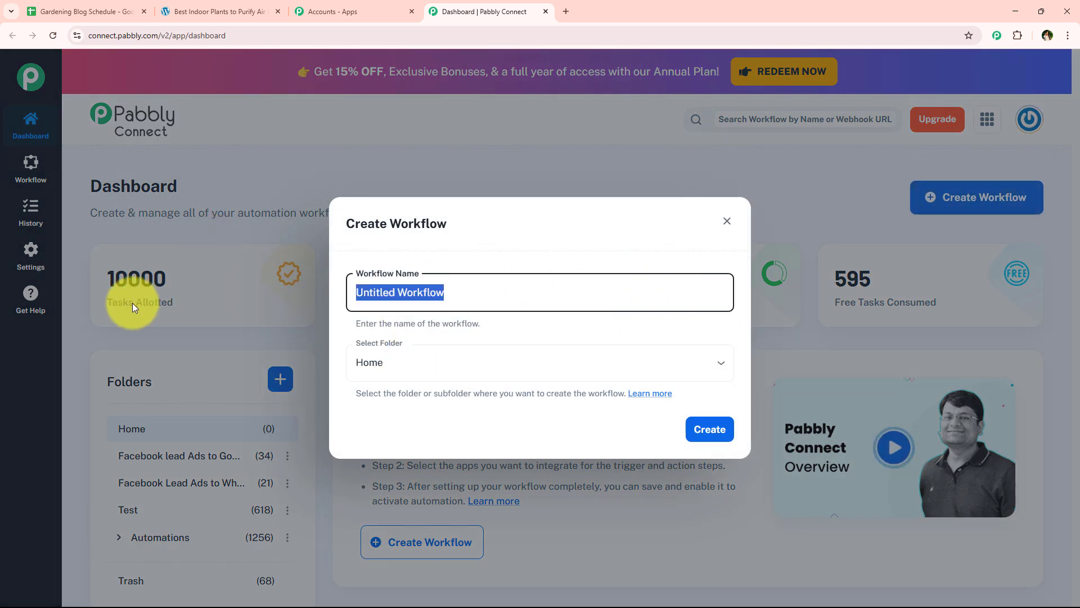
{"action": "left_click", "coordinate": [450, 364]}
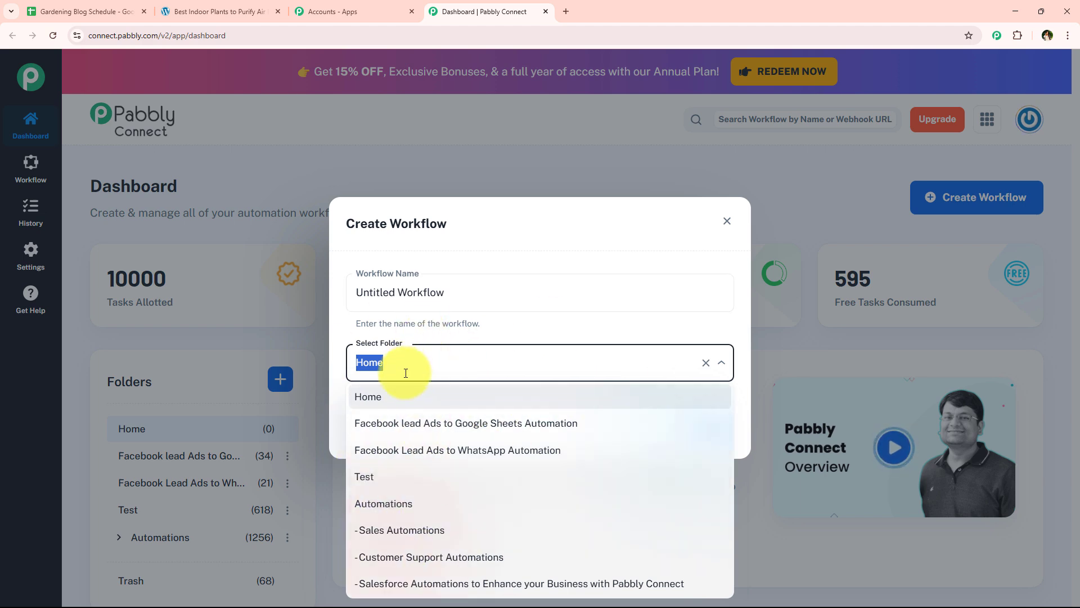
{"action": "left_click", "coordinate": [512, 503]}
- Name the new workflow "How to Write Gardening Blog Articles Automatically Using AI Agents"
{"action": "left_click", "coordinate": [495, 301]}
{"action": "triple_click", "coordinate": [497, 303]}
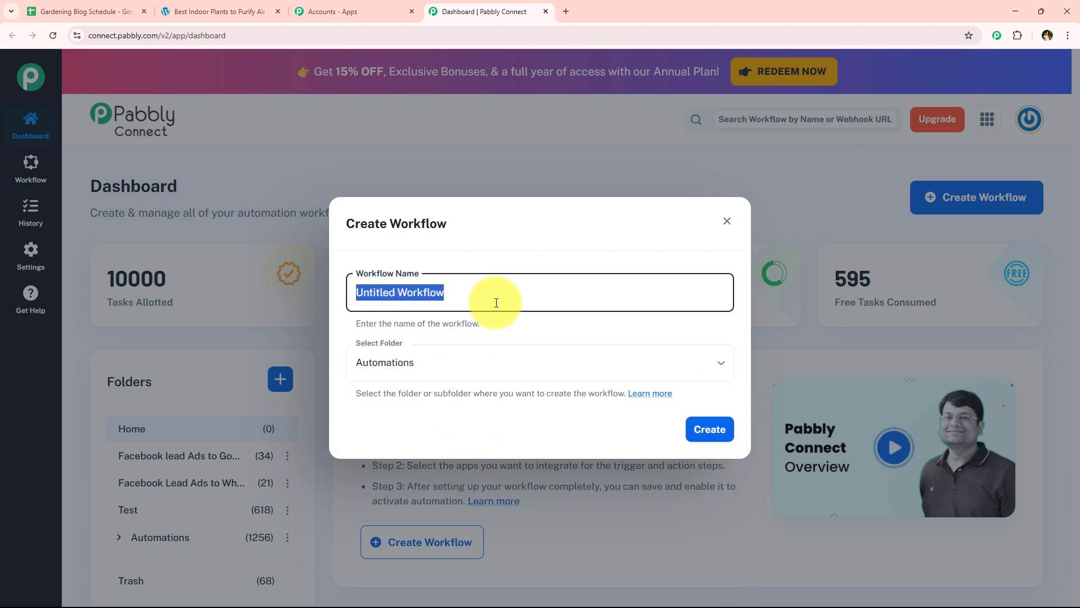
{"action": "key", "text": "BackSpace"}
{"action": "type", "text": "How to Write Gardening Blog Articles Automatically Using AI Agents"}
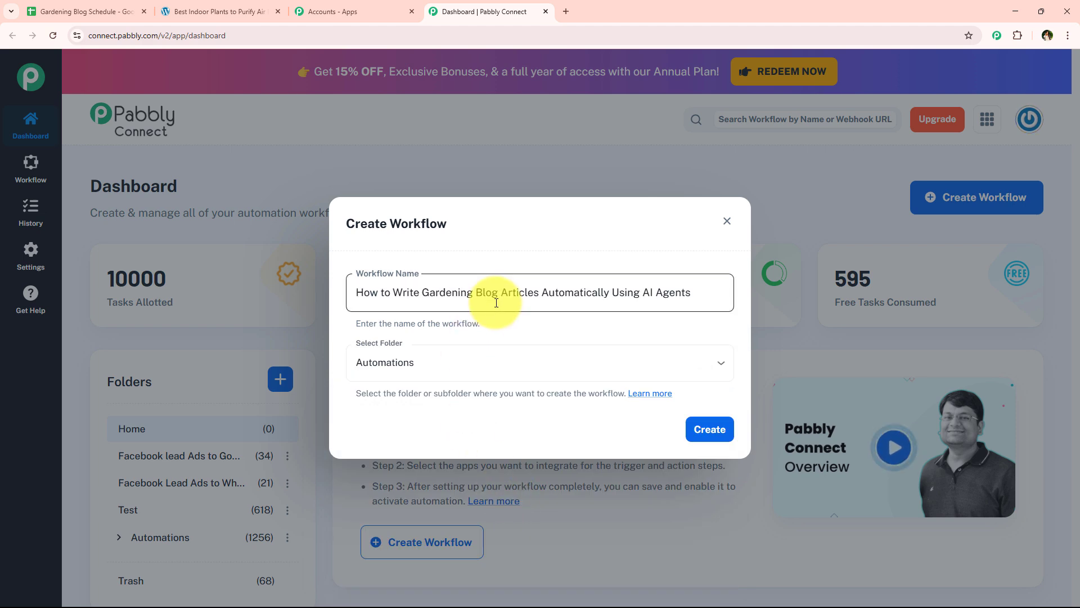
- Create the named workflow in the Automations folder and collapse its trigger step to show the trigger and action overview
{"action": "left_click_drag", "start_coordinate": [424, 292], "coordinate": [708, 282]}
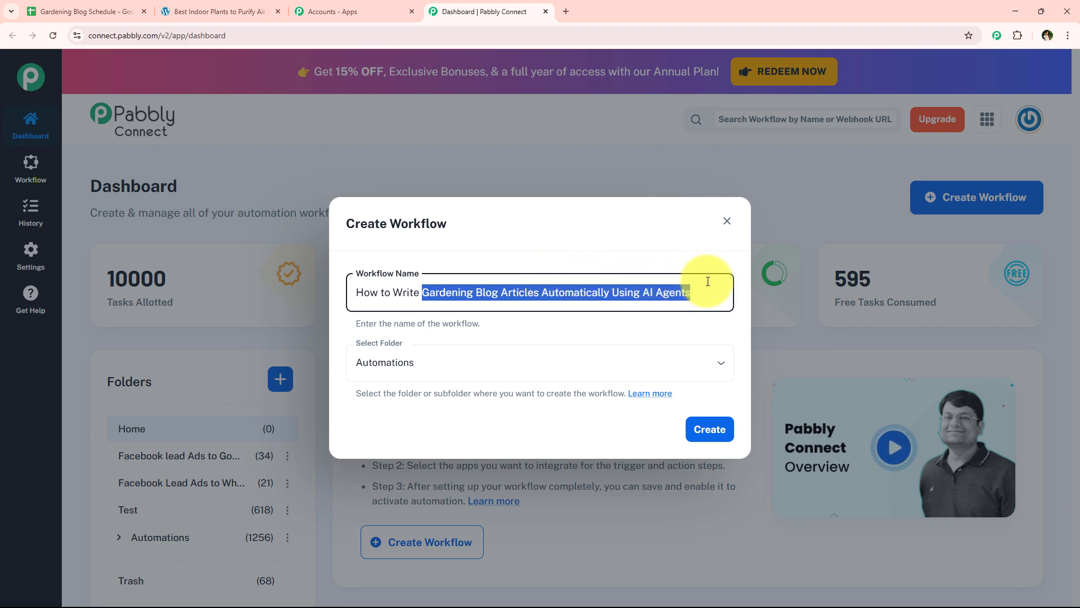
{"action": "left_click", "coordinate": [711, 432]}
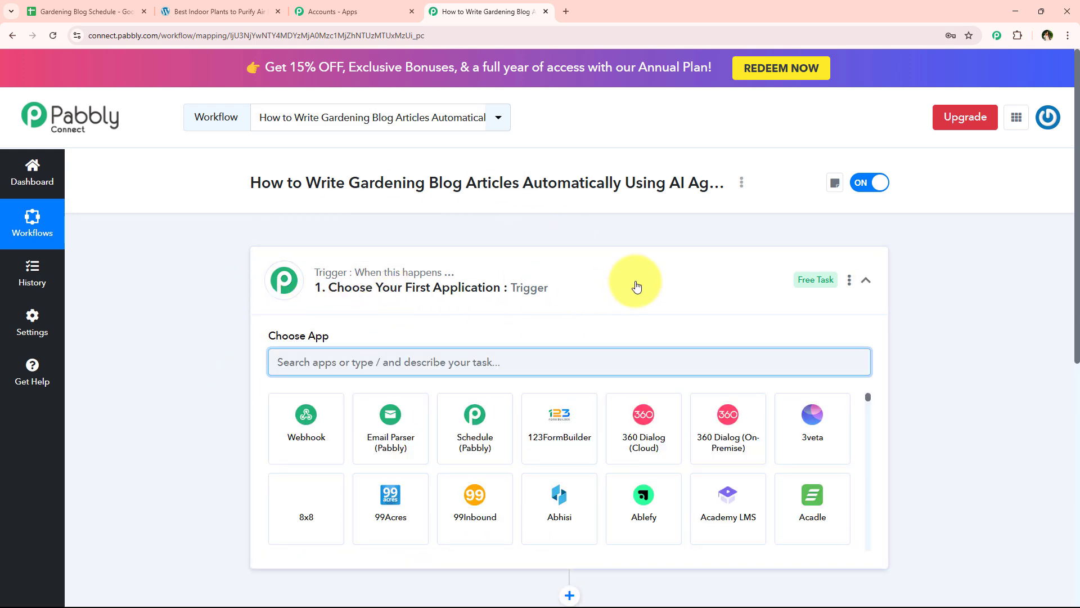
{"action": "left_click", "coordinate": [598, 296]}
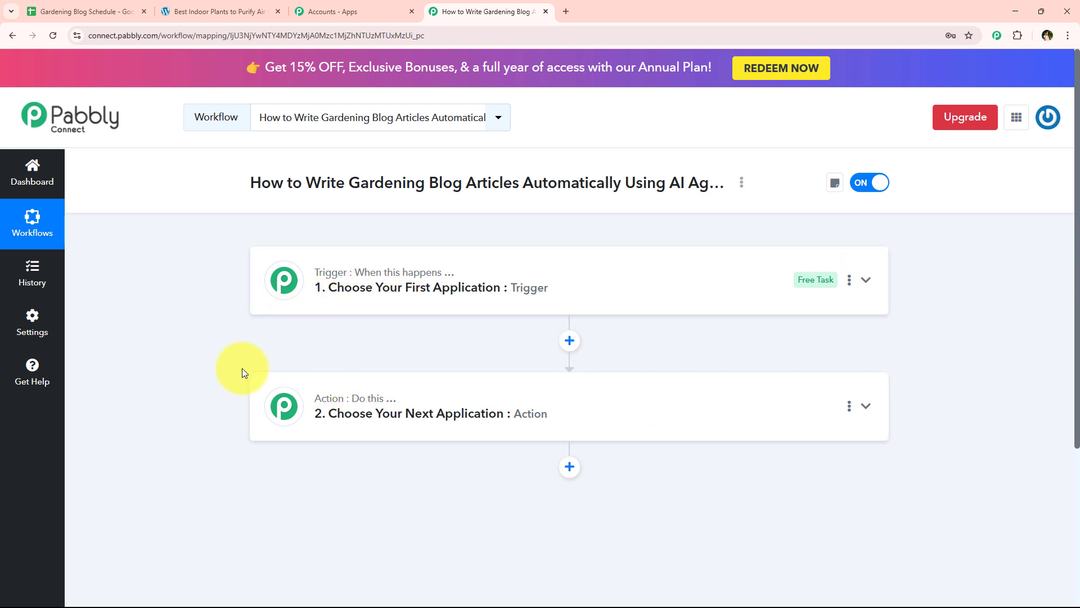
- Search the trigger apps for "sheets" and choose Google Sheets as the workflow's trigger application
{"action": "left_click", "coordinate": [361, 314]}
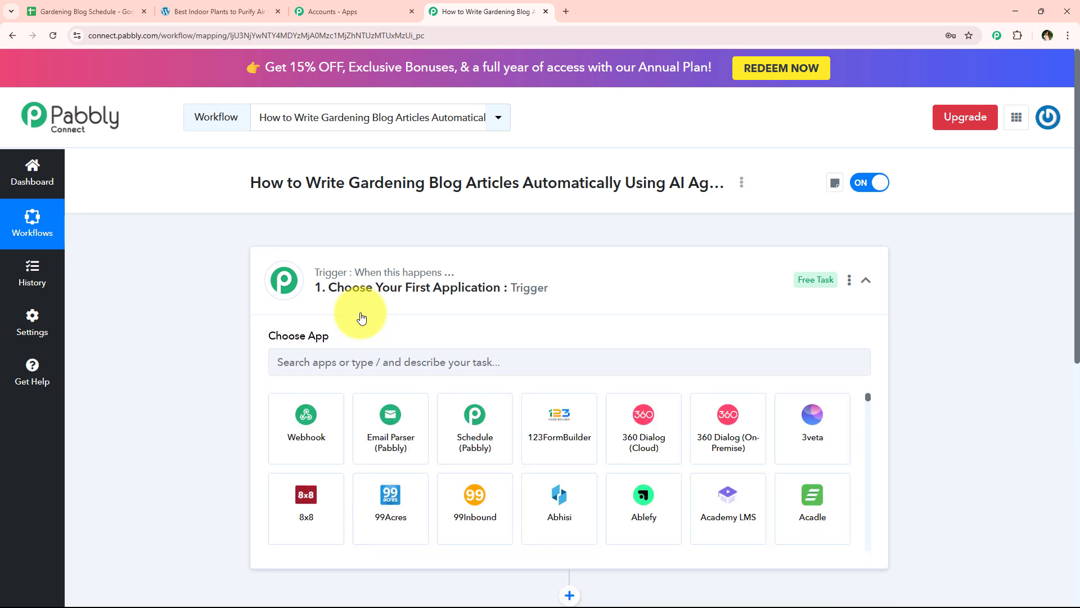
{"action": "left_click", "coordinate": [325, 359]}
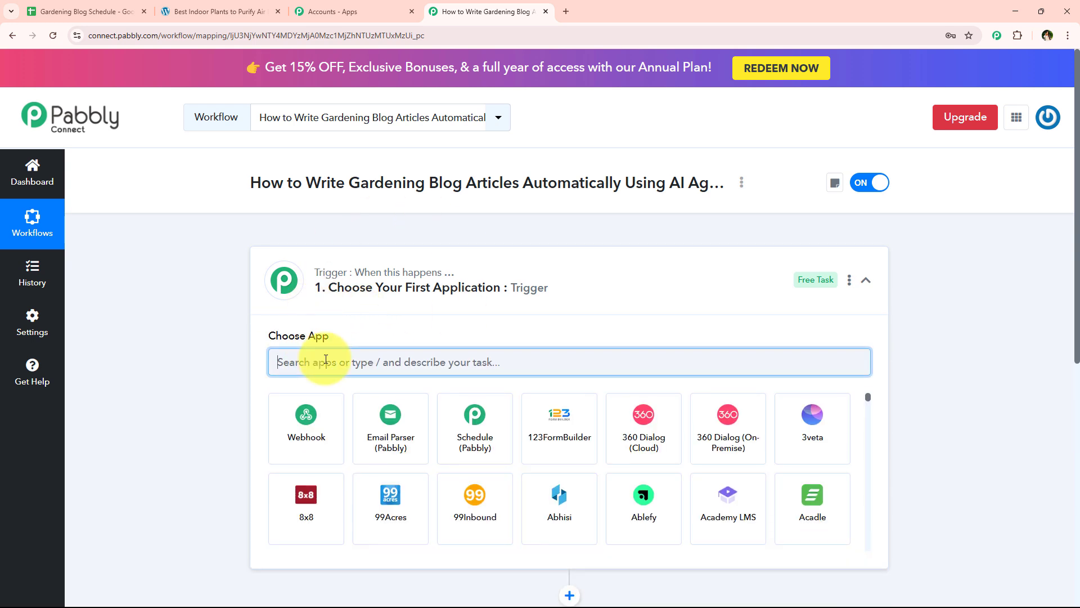
{"action": "type", "text": "sheets"}
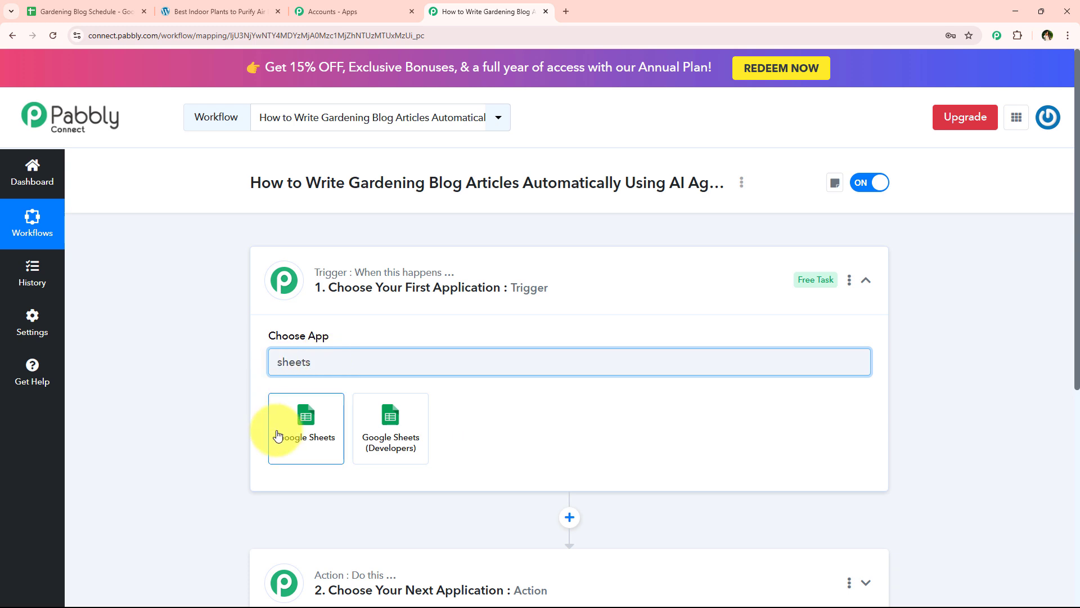
{"action": "left_click", "coordinate": [277, 435]}
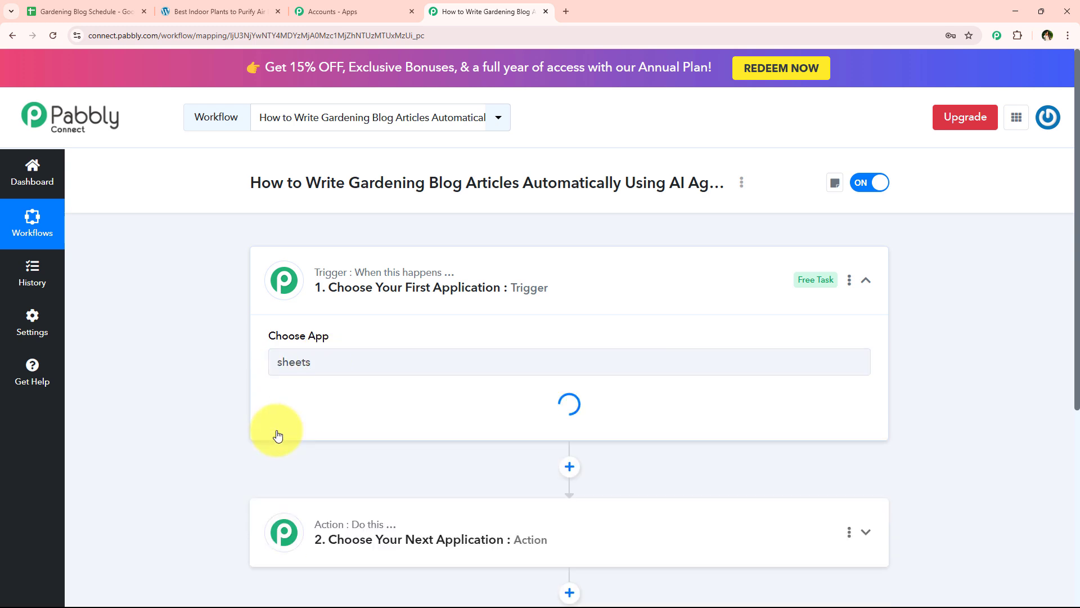
- Set the Google Sheets trigger event to New or Updated Spreadsheet Row
{"action": "left_click_drag", "start_coordinate": [260, 401], "coordinate": [337, 400]}
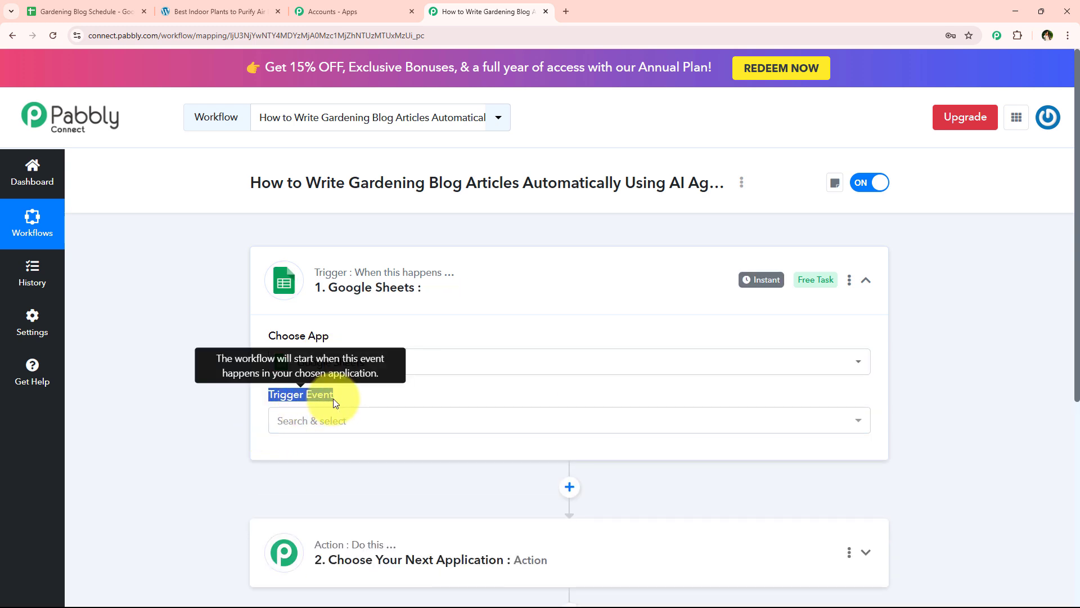
{"action": "left_click", "coordinate": [332, 429]}
{"action": "scroll", "coordinate": [264, 442], "scroll_direction": "down", "scroll_amount": 1}
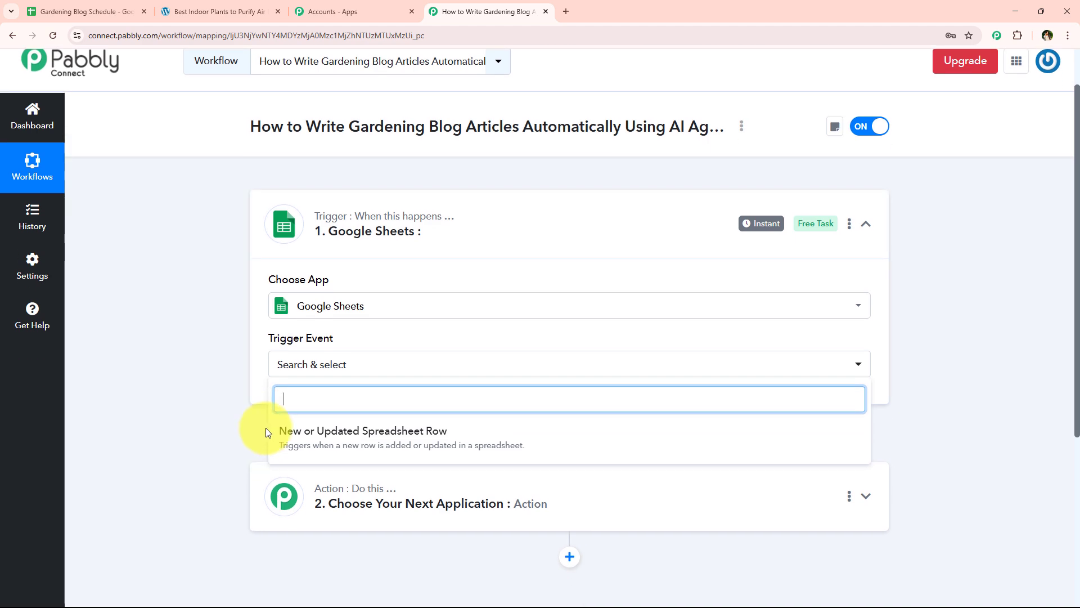
{"action": "left_click", "coordinate": [426, 430]}
{"action": "scroll", "coordinate": [315, 359], "scroll_direction": "down", "scroll_amount": 2}
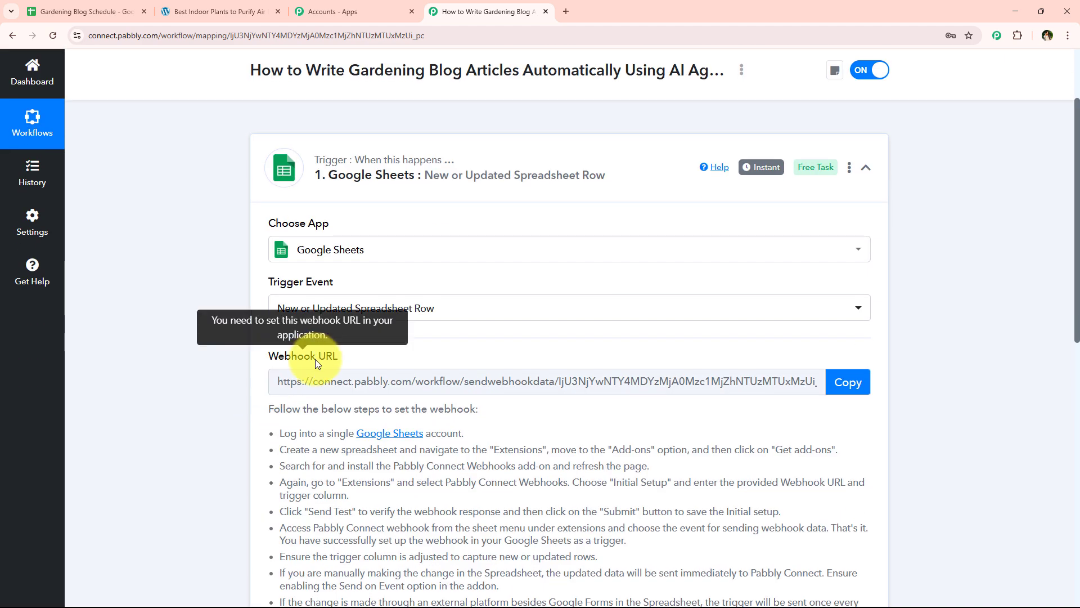
- Copy the Google Sheets trigger's webhook URL and look over the webhook setup instructions
{"action": "scroll", "coordinate": [330, 408], "scroll_direction": "down", "scroll_amount": 1}
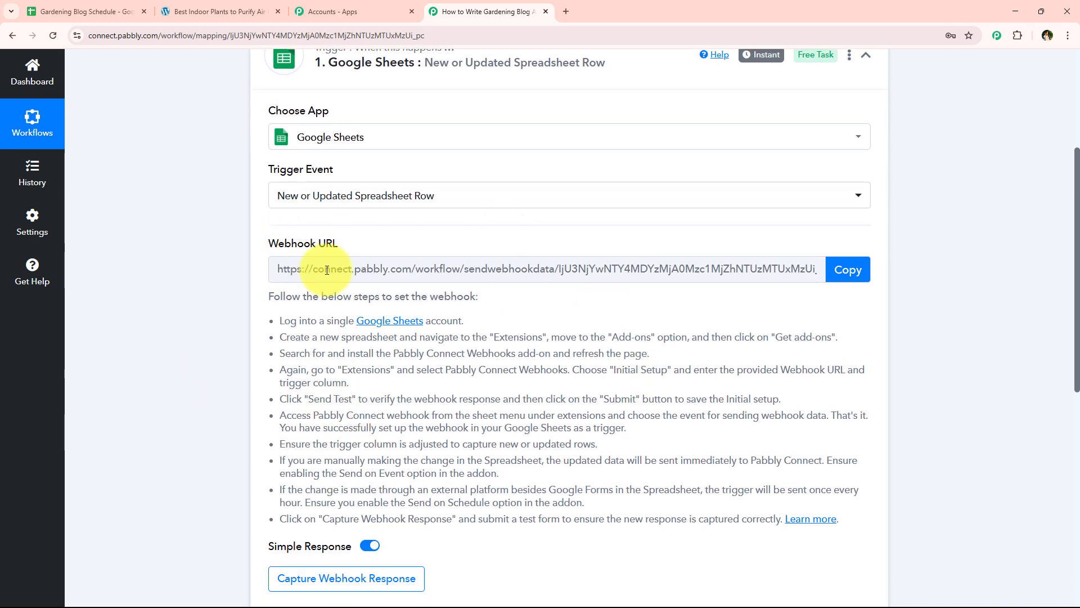
{"action": "left_click_drag", "start_coordinate": [279, 269], "coordinate": [832, 273]}
{"action": "left_click", "coordinate": [168, 269]}
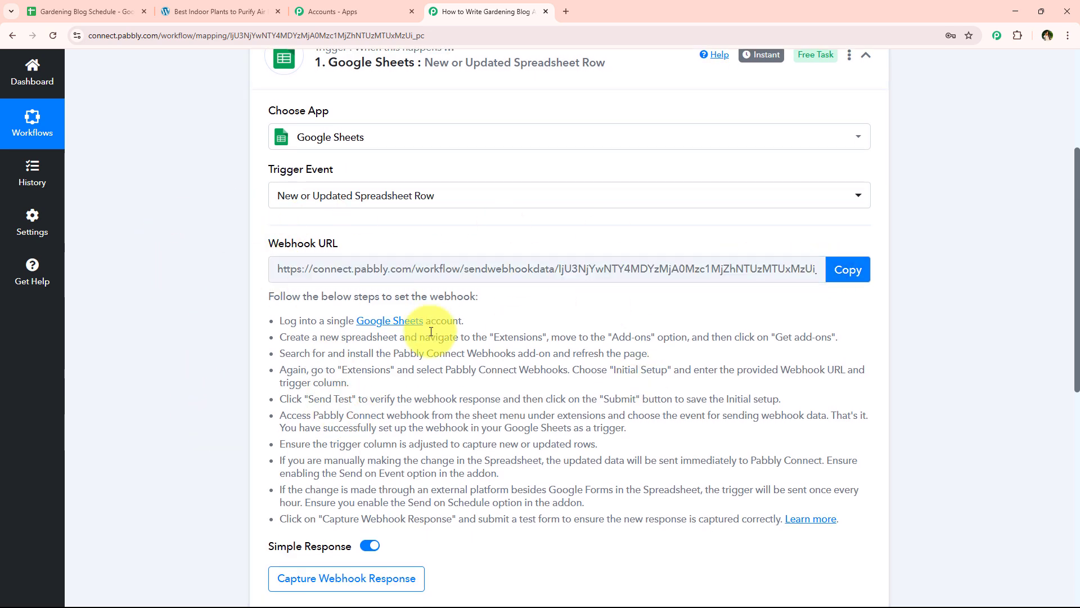
{"action": "scroll", "coordinate": [387, 360], "scroll_direction": "up", "scroll_amount": 2}
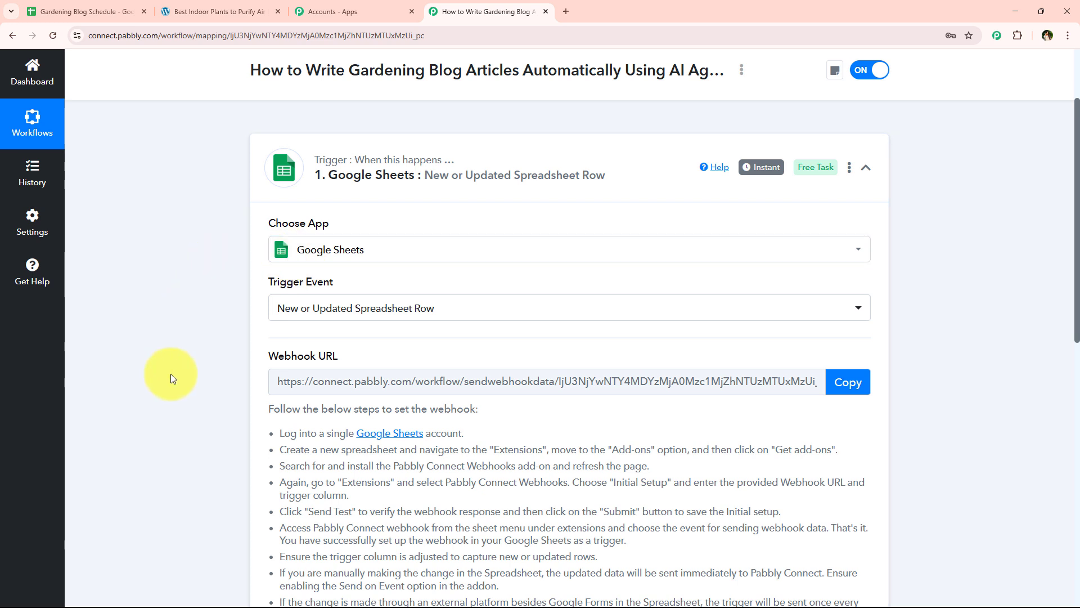
{"action": "scroll", "coordinate": [324, 375], "scroll_direction": "down", "scroll_amount": 2}
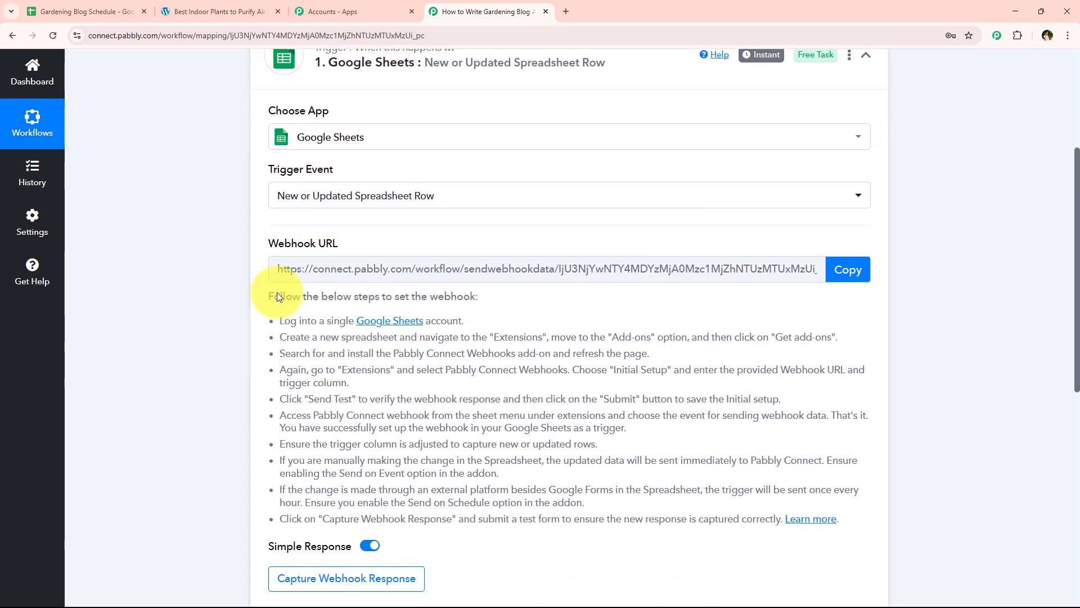
{"action": "left_click", "coordinate": [849, 269]}
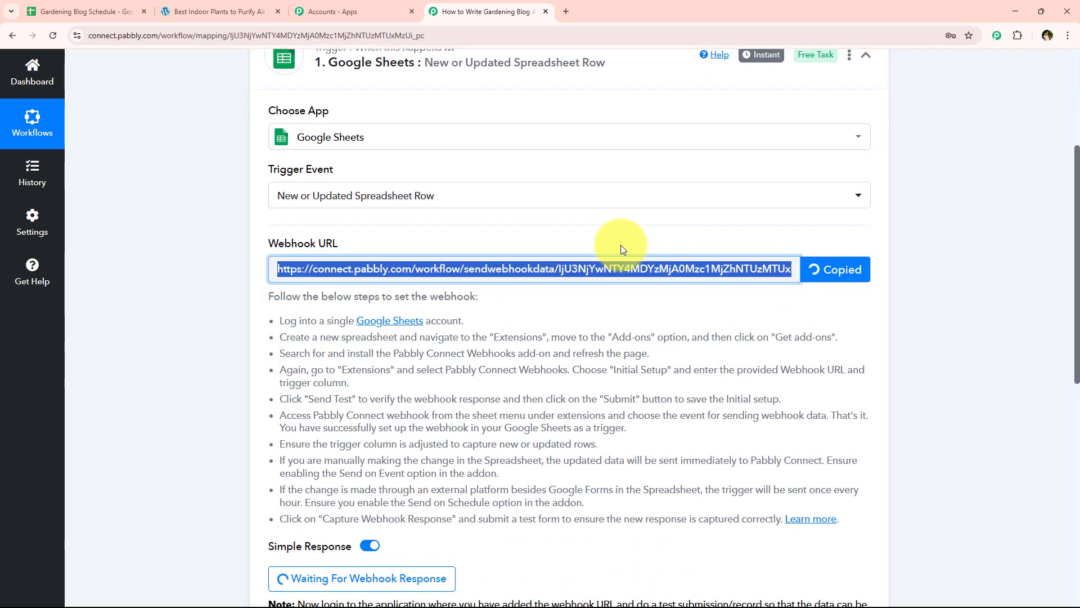
{"action": "left_click_drag", "start_coordinate": [280, 319], "coordinate": [840, 524]}
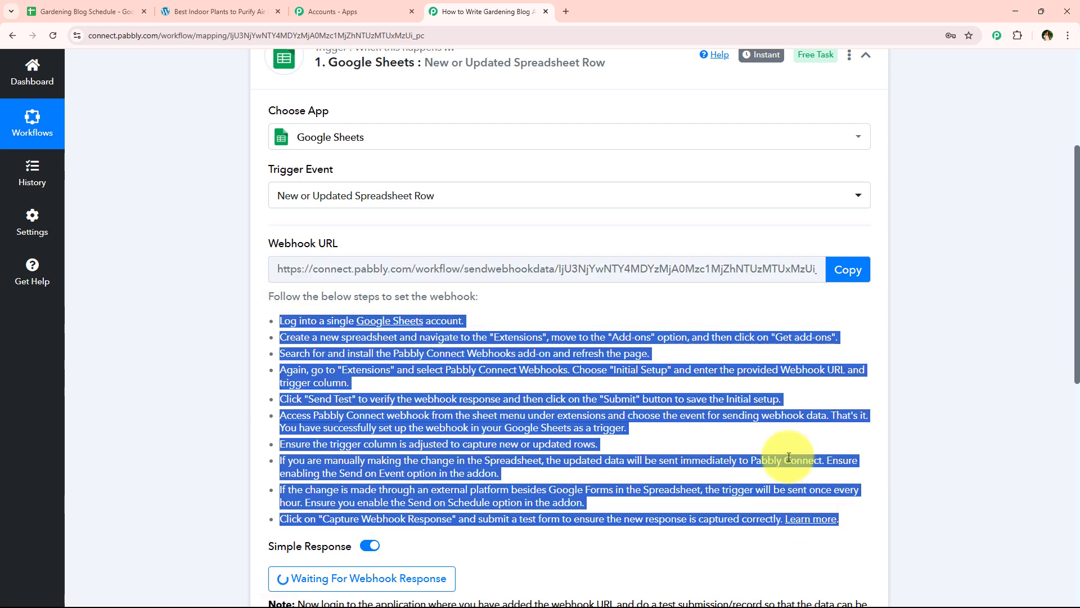
{"action": "left_click", "coordinate": [371, 377]}
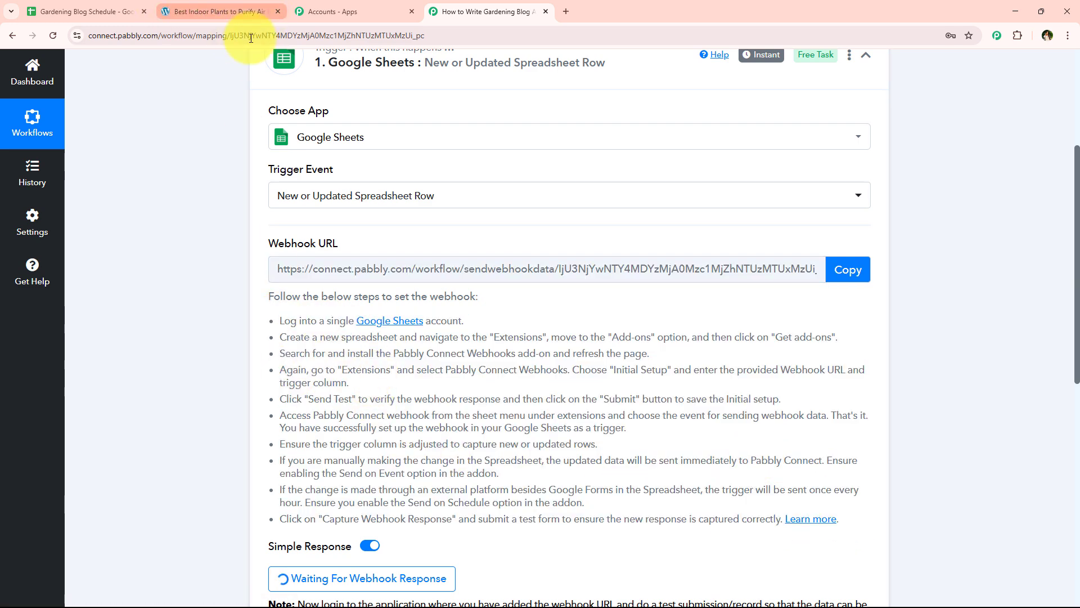
- Switch to the Gardening Blog Schedule sheet in Google Sheets and look up the Pabbly Connect Webhooks add-on's details in the Marketplace
{"action": "left_click", "coordinate": [84, 11]}
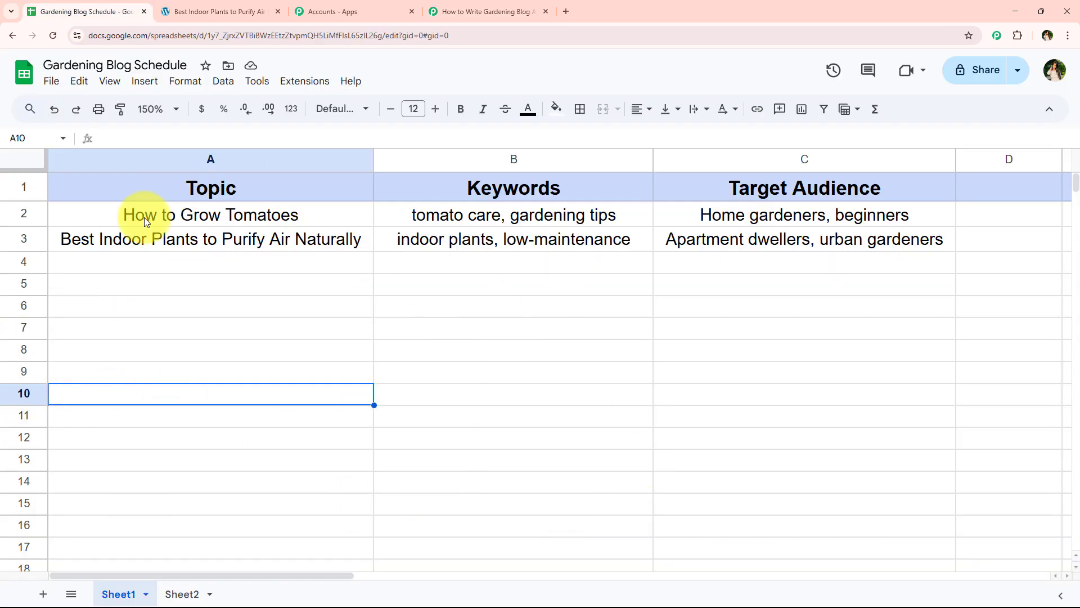
{"action": "left_click", "coordinate": [291, 83]}
{"action": "mouse_move", "coordinate": [294, 105]}
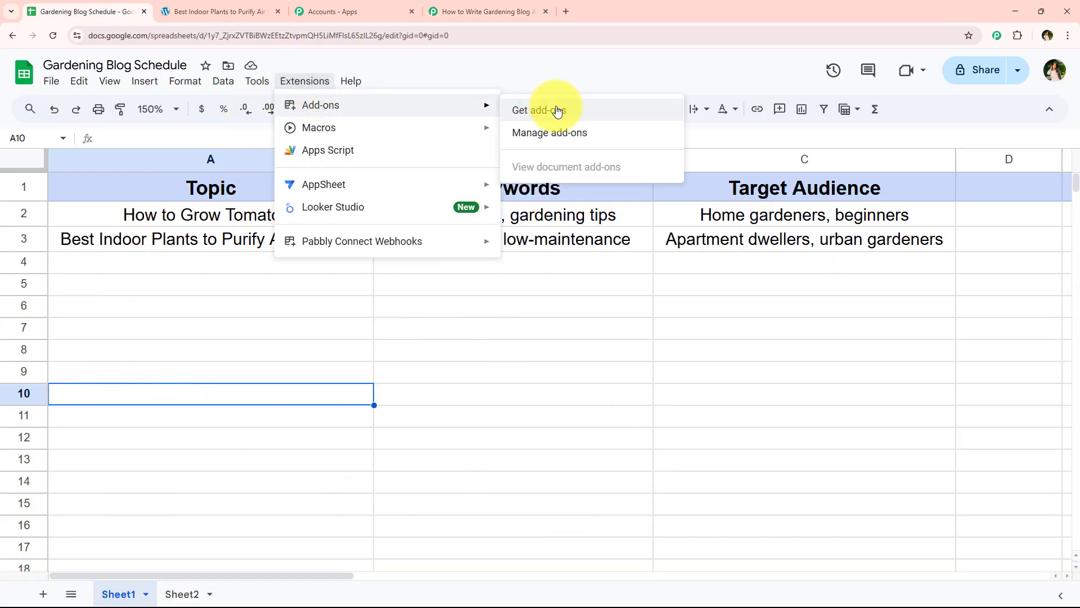
{"action": "left_click", "coordinate": [557, 111]}
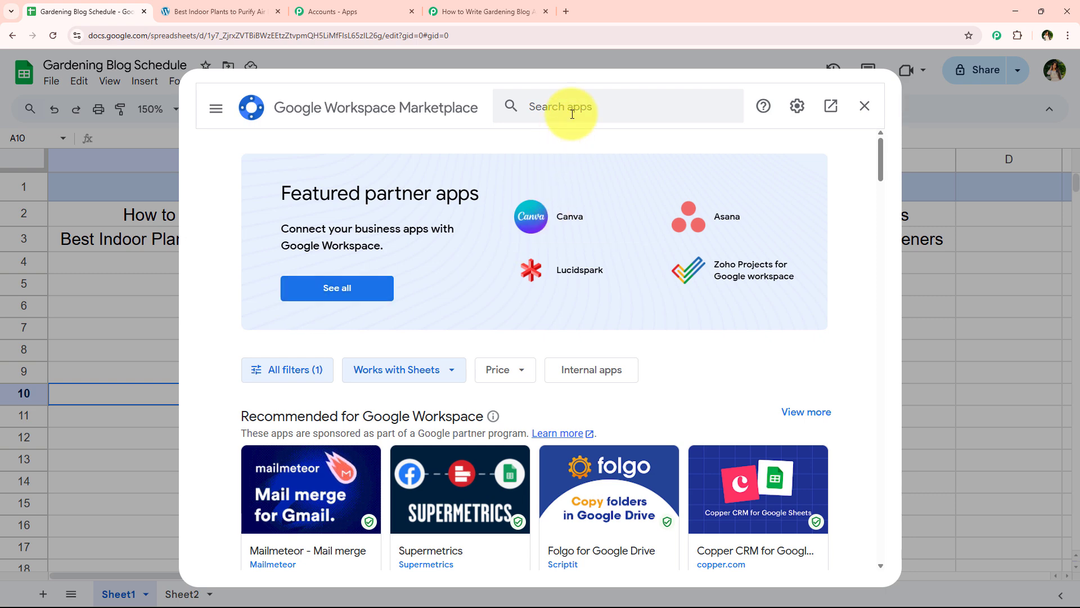
{"action": "left_click", "coordinate": [573, 113]}
{"action": "type", "text": "Pabbly"}
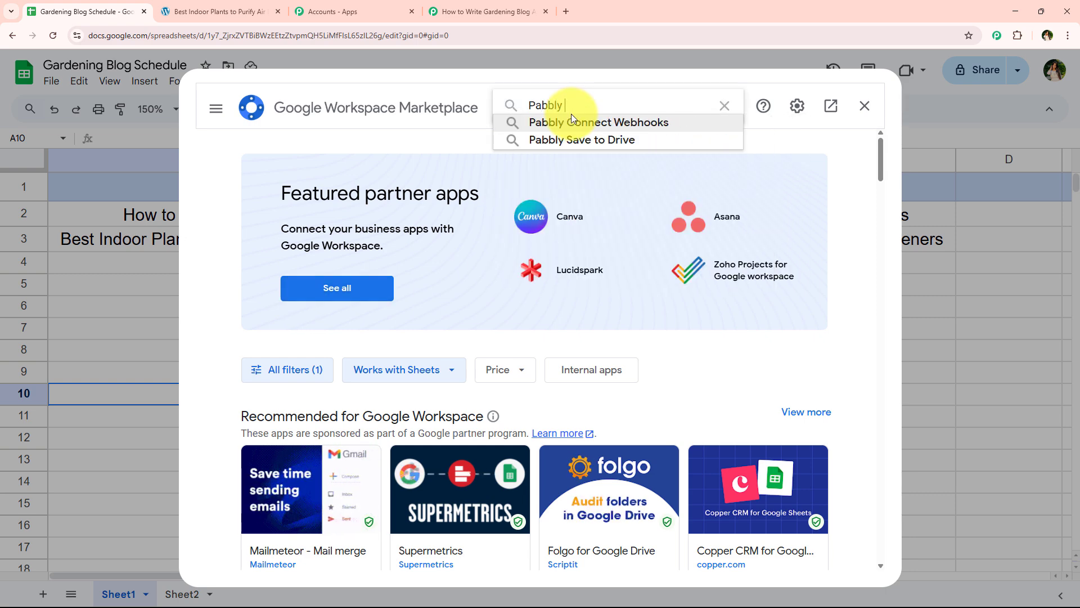
{"action": "left_click", "coordinate": [571, 118]}
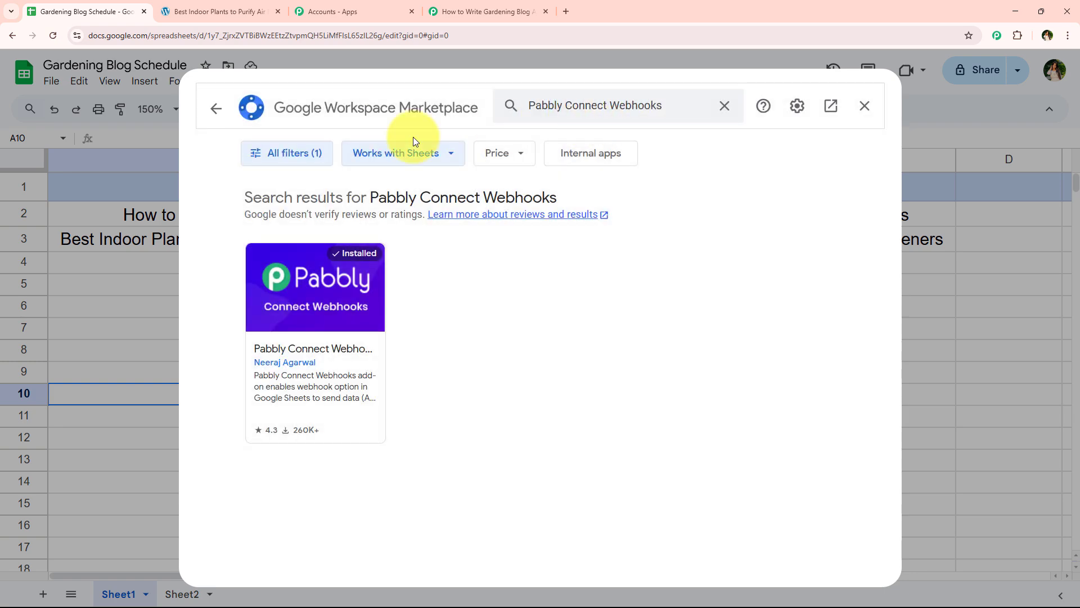
{"action": "left_click", "coordinate": [345, 275]}
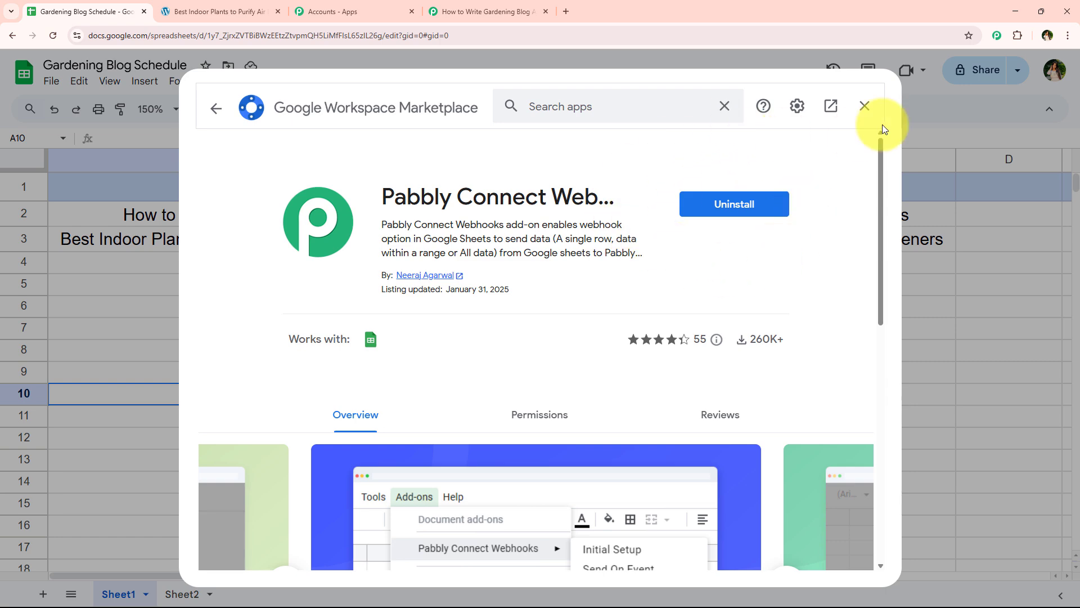
{"action": "left_click", "coordinate": [845, 109]}
- Reload the Gardening Blog Schedule spreadsheet and set its zoom to 125%
{"action": "left_click", "coordinate": [50, 33]}
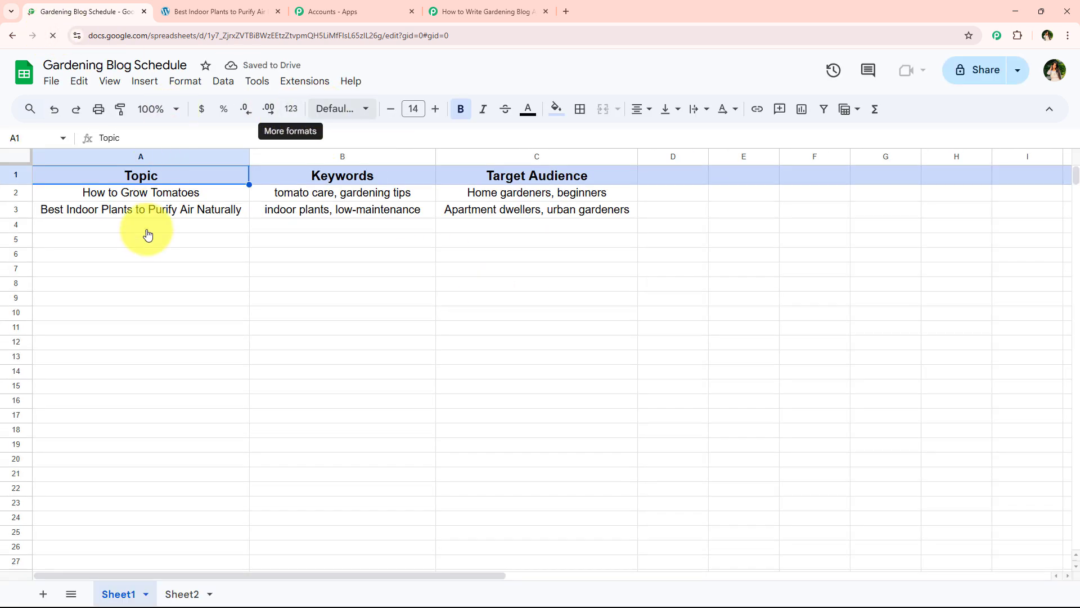
{"action": "left_click", "coordinate": [155, 109]}
{"action": "key", "text": "Return"}
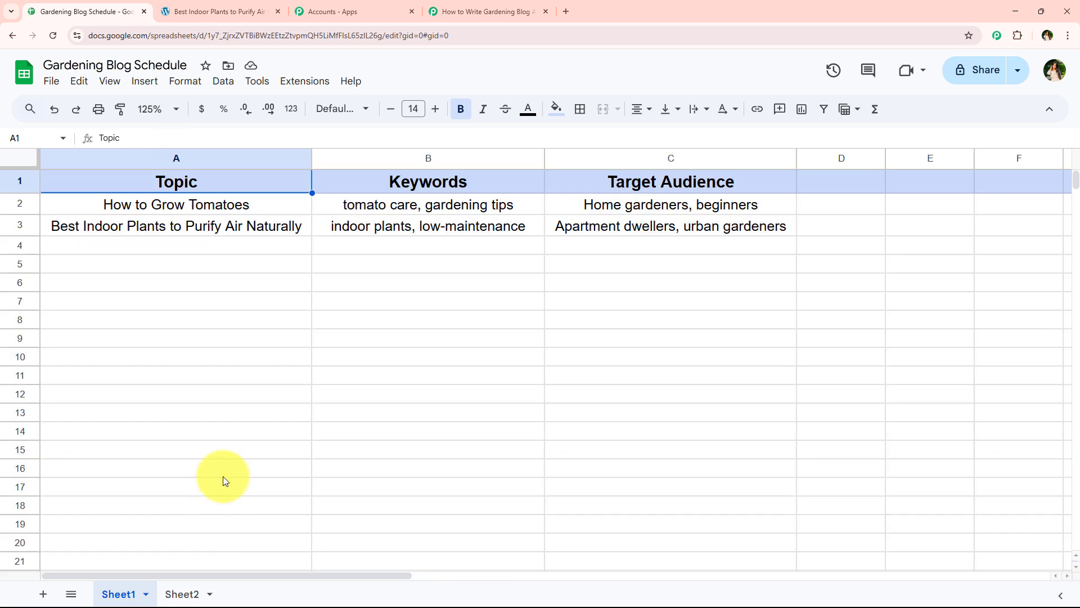
{"action": "left_click", "coordinate": [225, 472]}
- Open the Pabbly Connect Webhooks Initial Setup for Sheet1 and paste the copied workflow webhook URL
{"action": "left_click", "coordinate": [304, 81]}
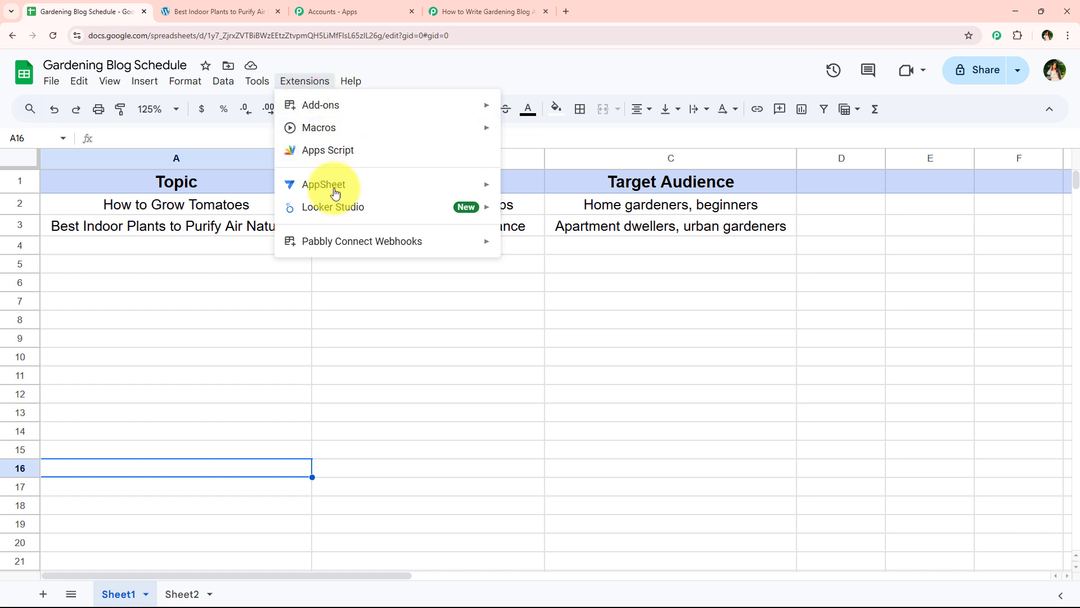
{"action": "mouse_move", "coordinate": [385, 241]}
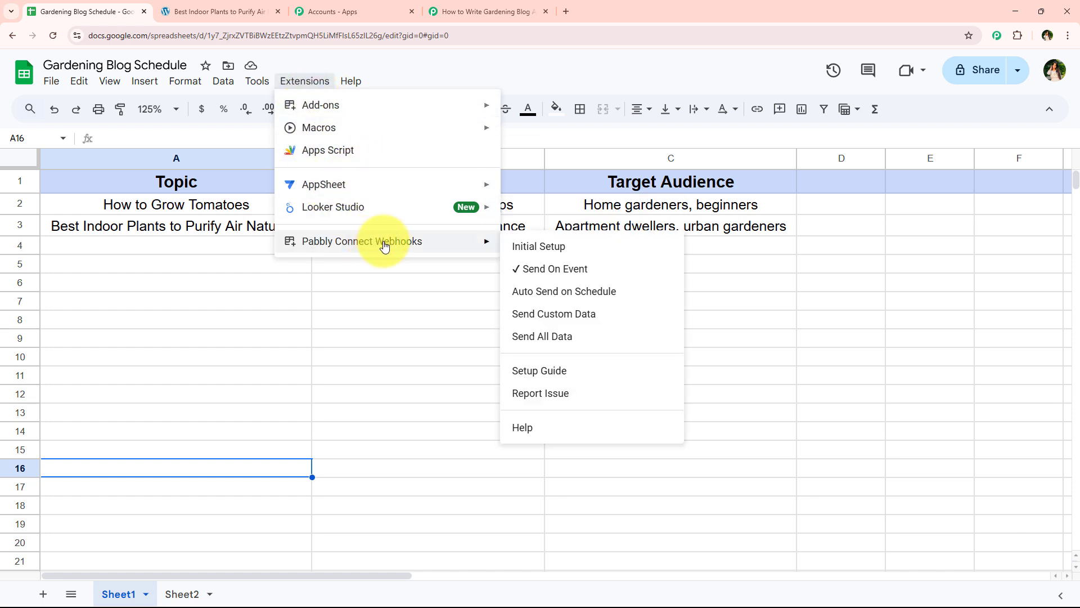
{"action": "left_click", "coordinate": [594, 249]}
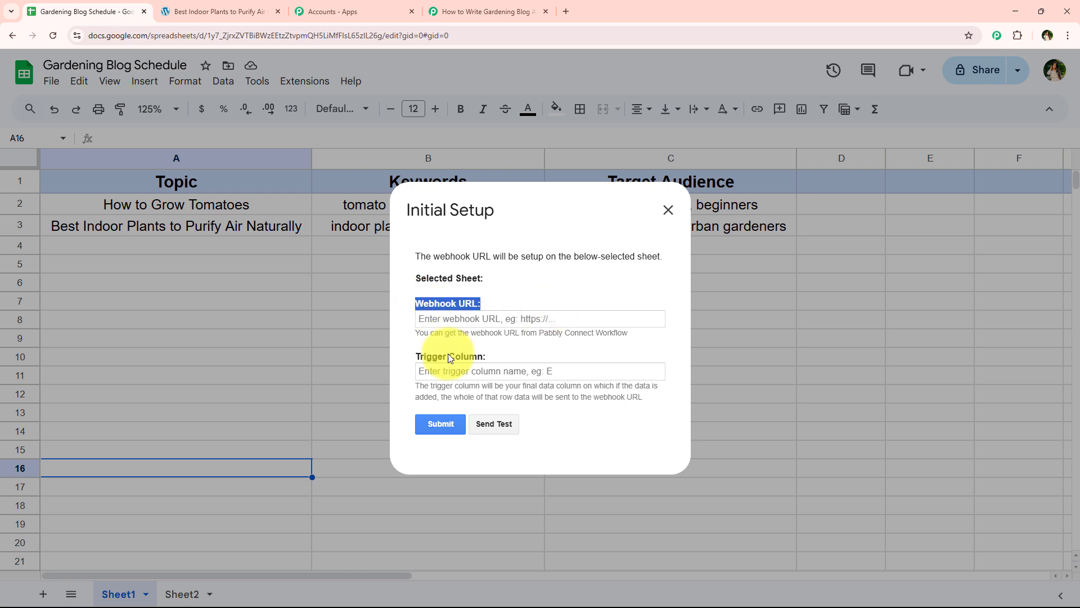
{"action": "left_click", "coordinate": [488, 349]}
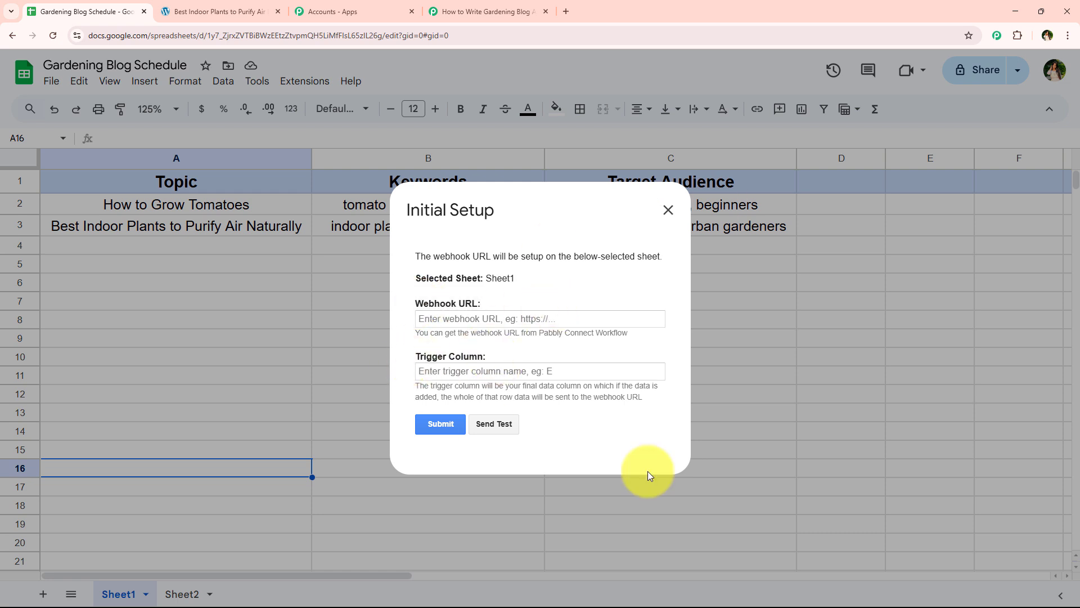
{"action": "right_click", "coordinate": [544, 311]}
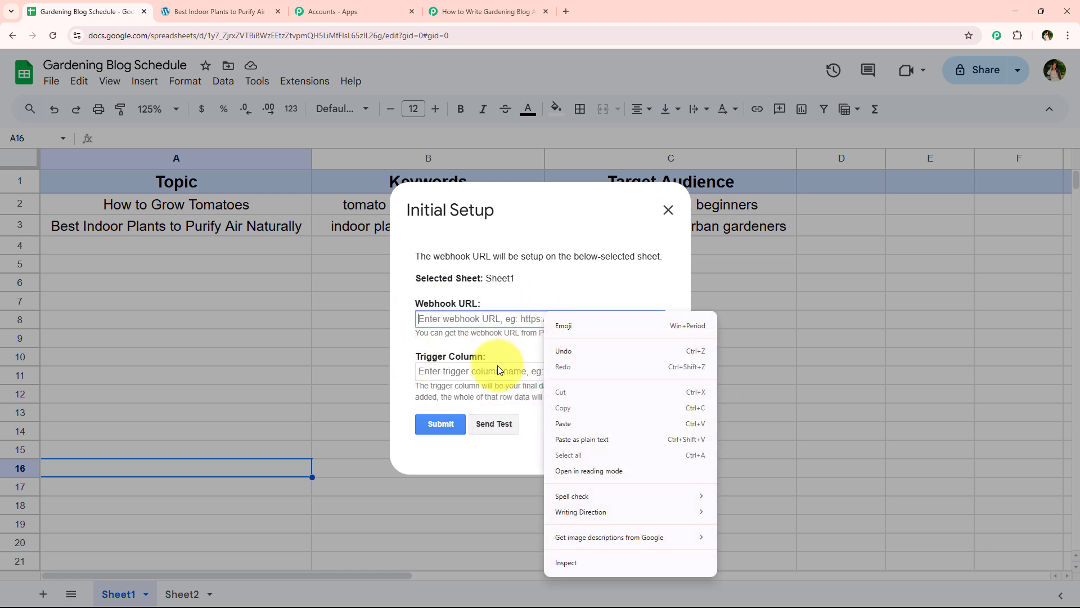
{"action": "left_click", "coordinate": [565, 423]}
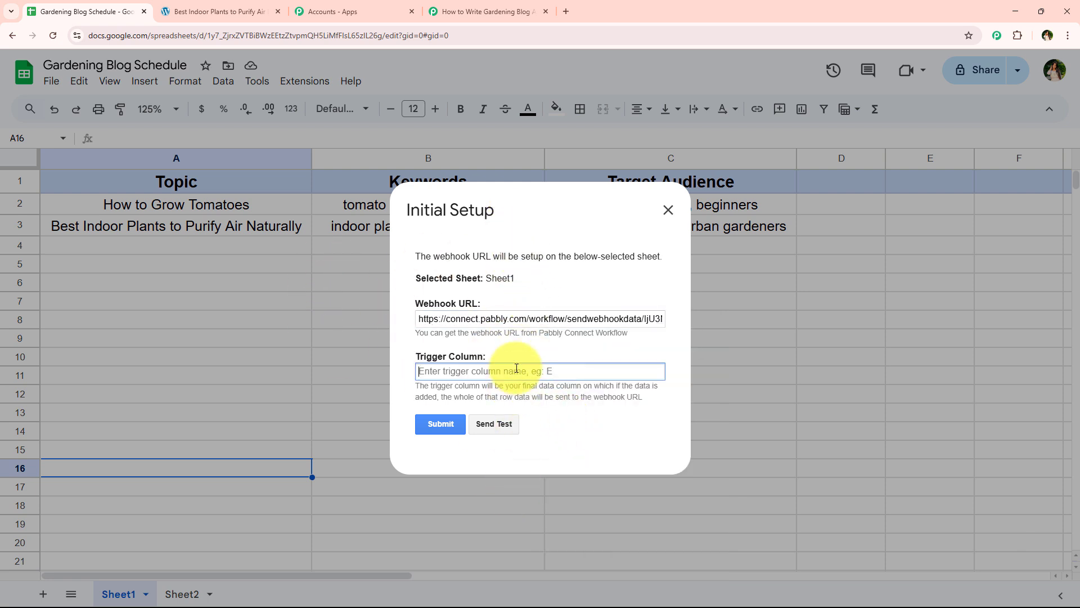
- Set the webhook's trigger column to C and check the trigger column description and the Pabbly Connect workflow
{"action": "type", "text": "C"}
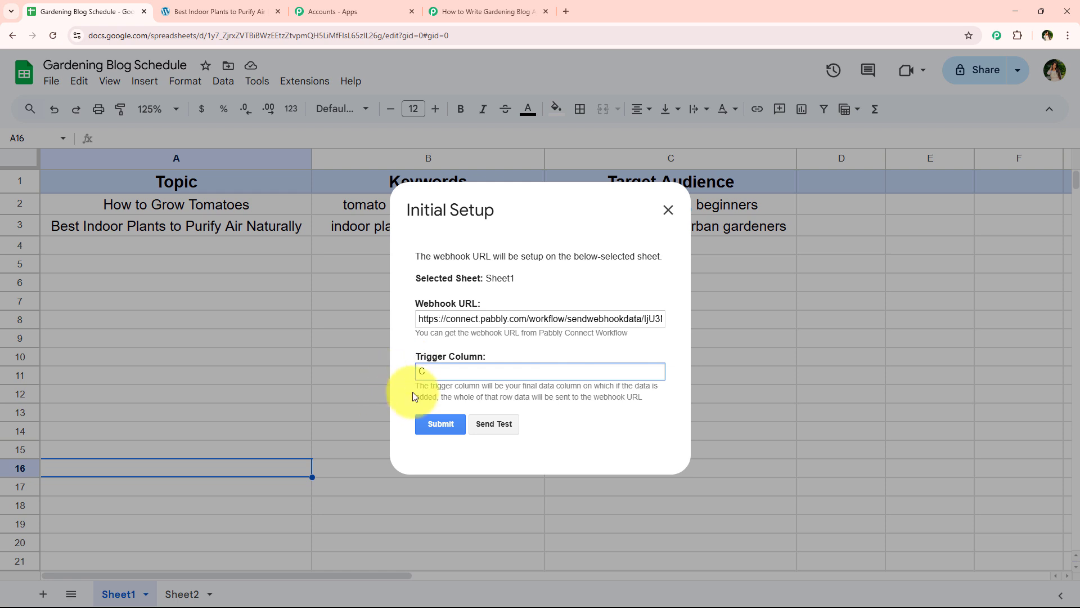
{"action": "left_click_drag", "start_coordinate": [416, 386], "coordinate": [657, 384]}
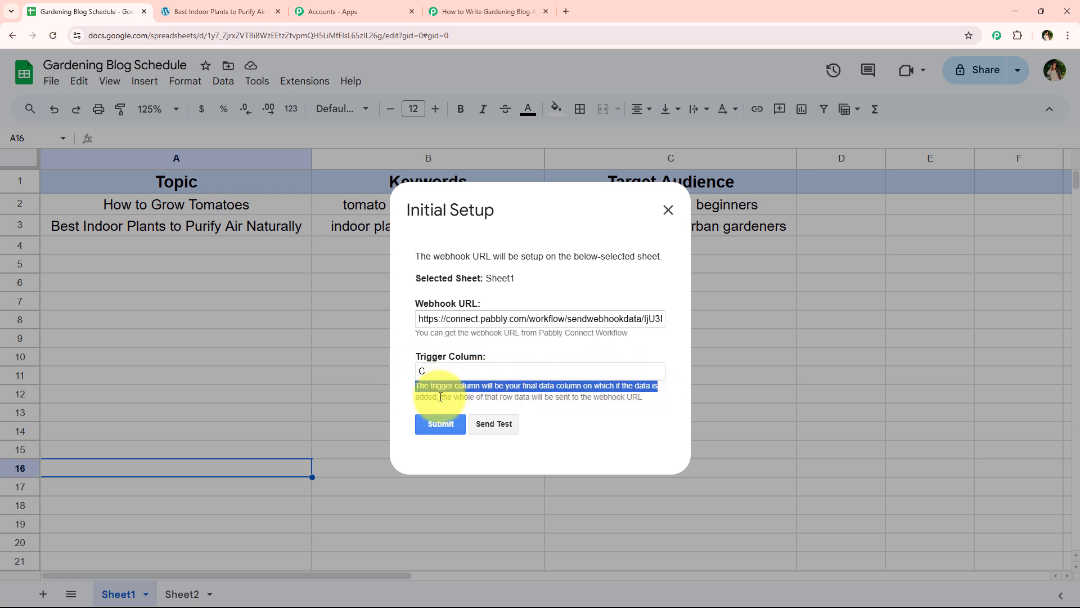
{"action": "left_click_drag", "start_coordinate": [441, 397], "coordinate": [612, 395]}
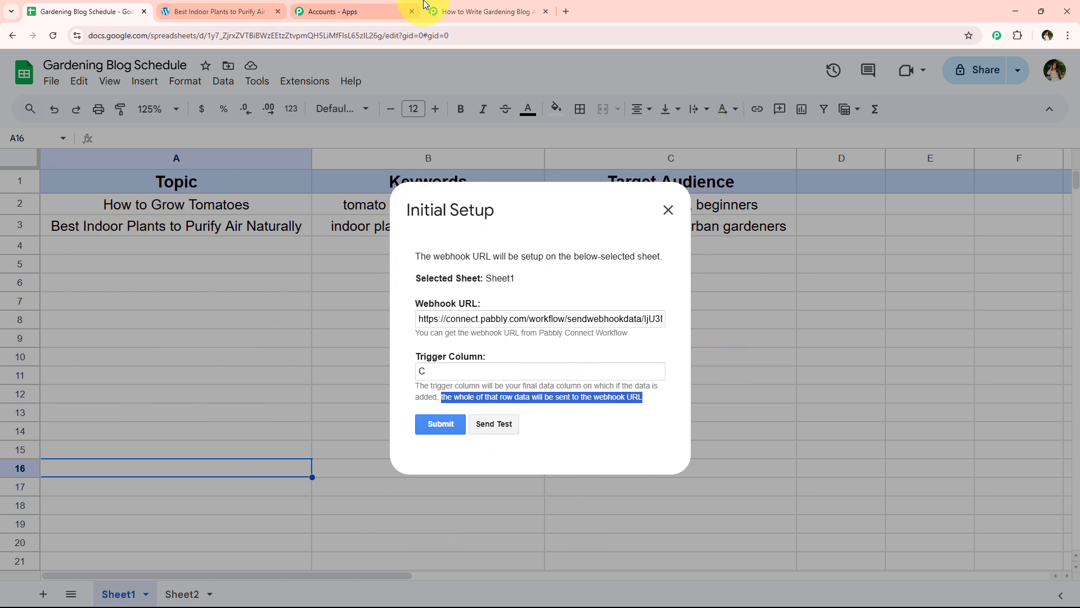
{"action": "left_click", "coordinate": [450, 11]}
{"action": "left_click", "coordinate": [103, 4]}
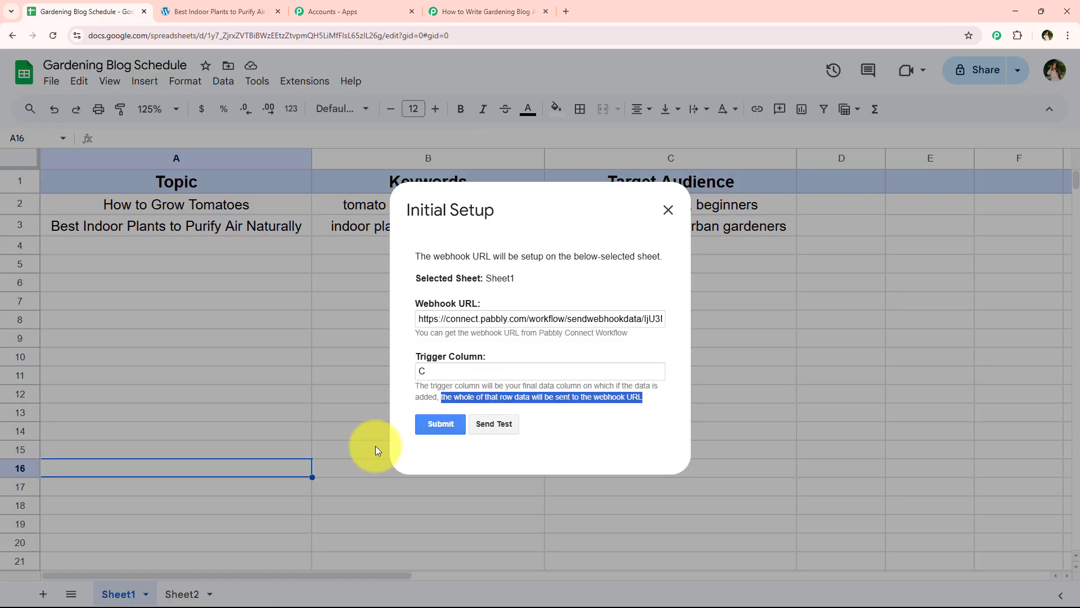
- Submit the Pabbly Connect Webhooks Initial Setup with trigger column C and close the dialog
{"action": "left_click_drag", "start_coordinate": [411, 369], "coordinate": [449, 368]}
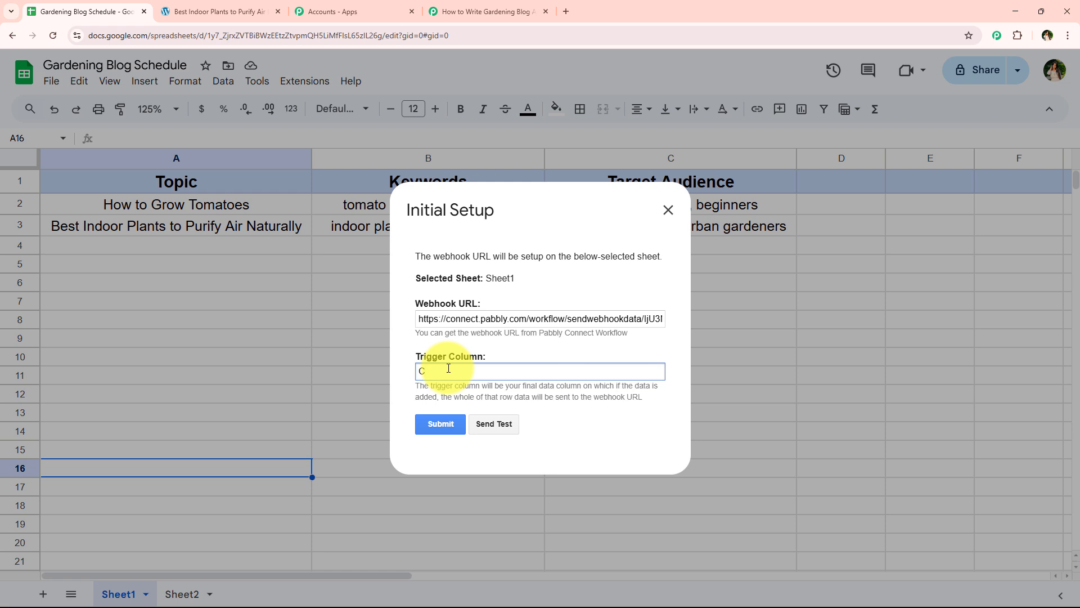
{"action": "left_click", "coordinate": [449, 423]}
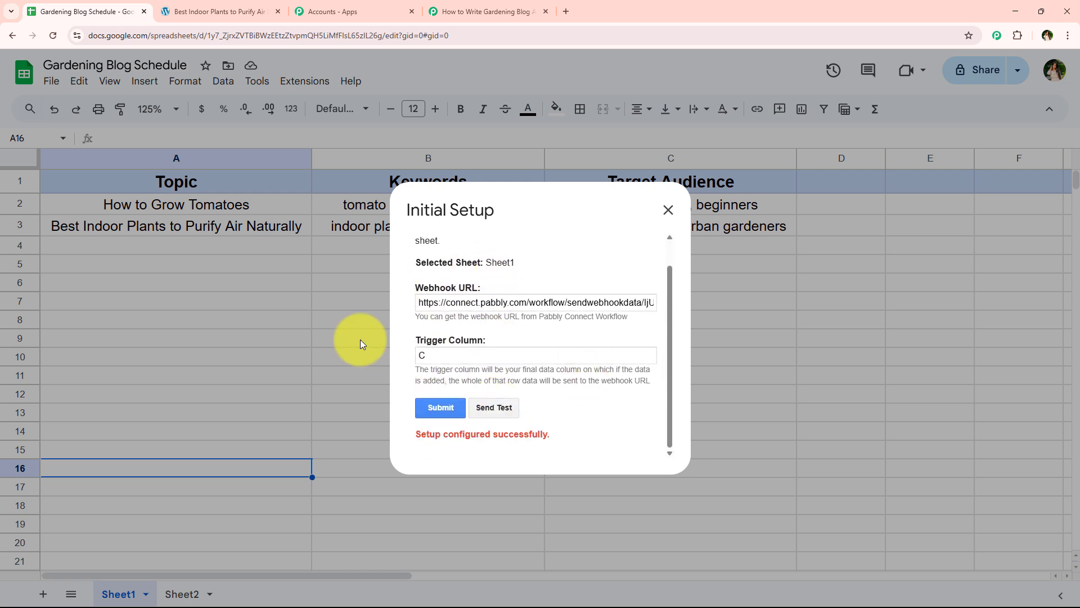
{"action": "left_click_drag", "start_coordinate": [408, 434], "coordinate": [544, 434]}
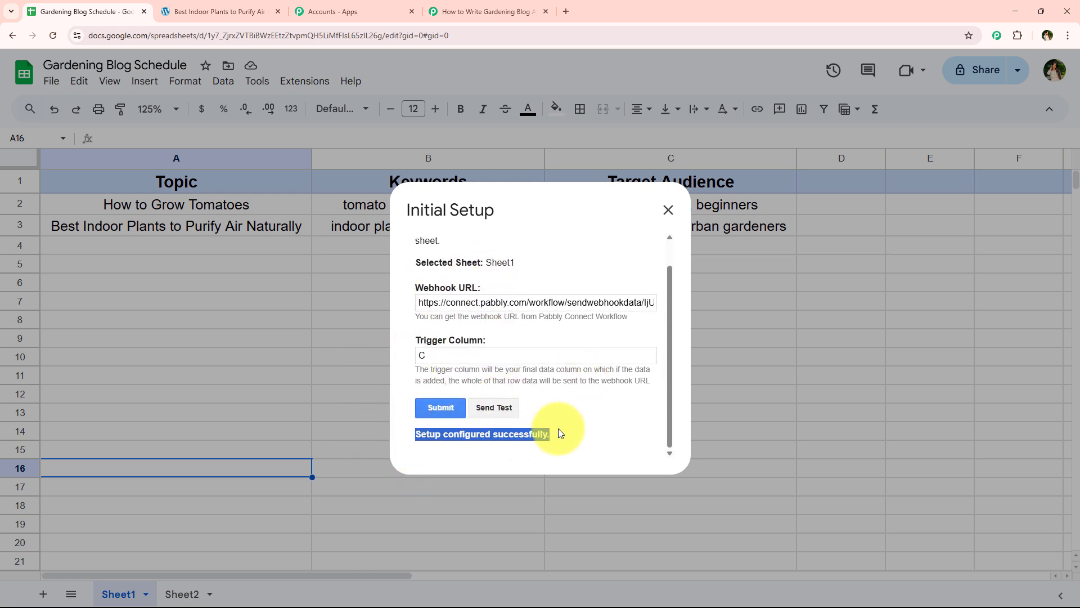
{"action": "left_click", "coordinate": [669, 211]}
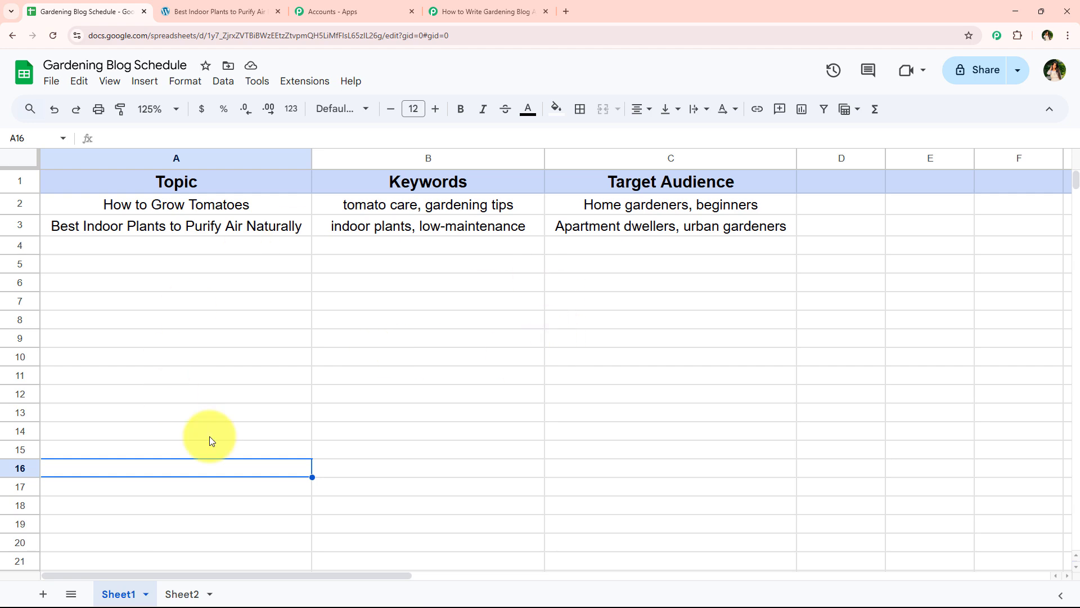
- Switch to the Pabbly Connect workflow and read the note about doing a test submission for the webhook response
{"action": "left_click_drag", "start_coordinate": [484, 12], "coordinate": [230, 23]}
{"action": "scroll", "coordinate": [194, 265], "scroll_direction": "down", "scroll_amount": 1}
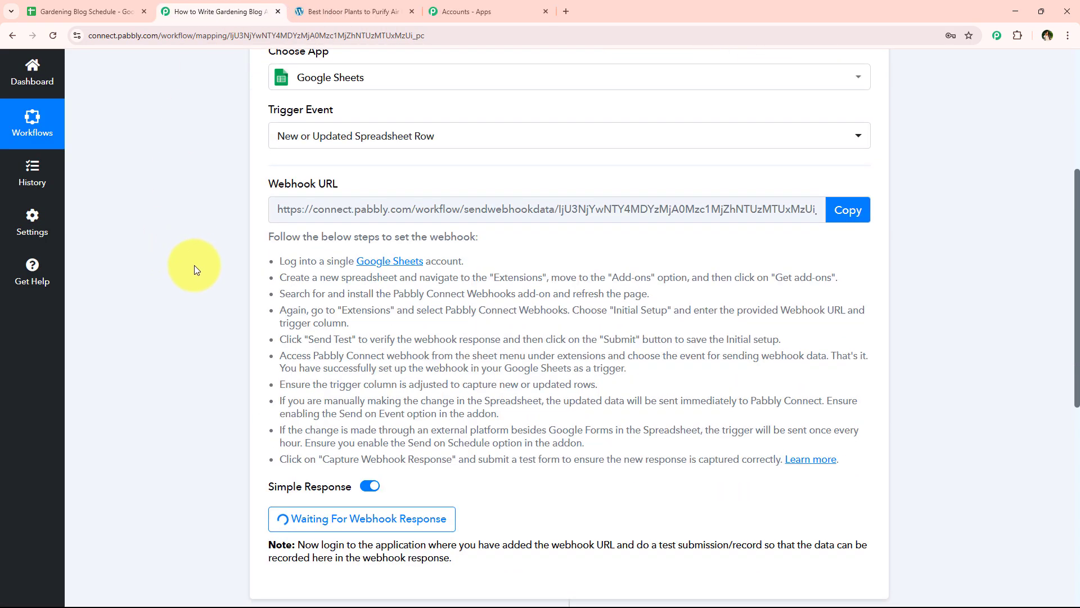
{"action": "scroll", "coordinate": [194, 265], "scroll_direction": "down", "scroll_amount": 4}
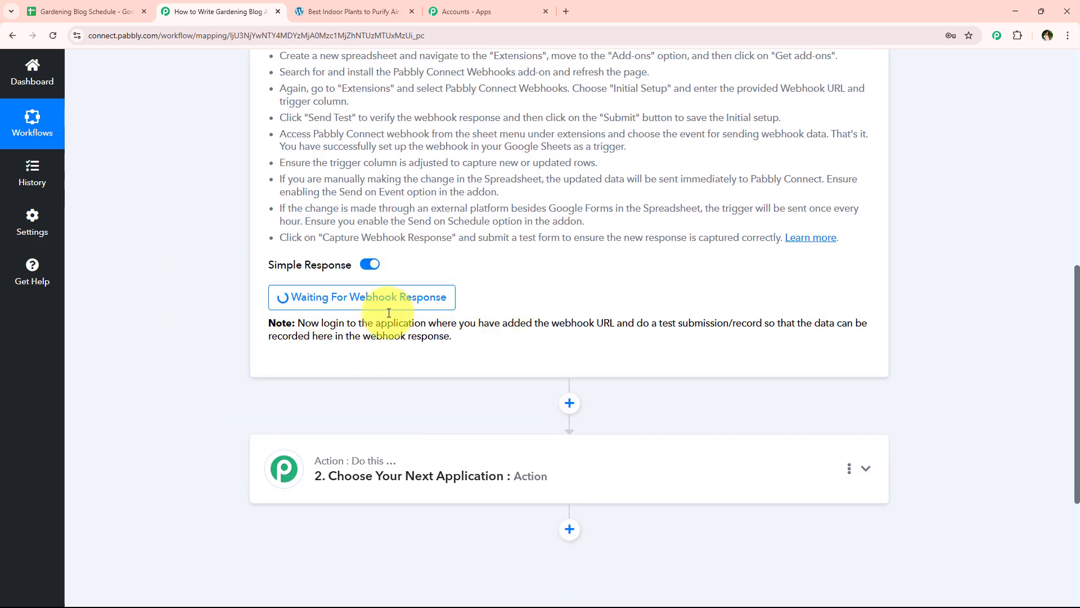
{"action": "left_click_drag", "start_coordinate": [638, 322], "coordinate": [750, 320]}
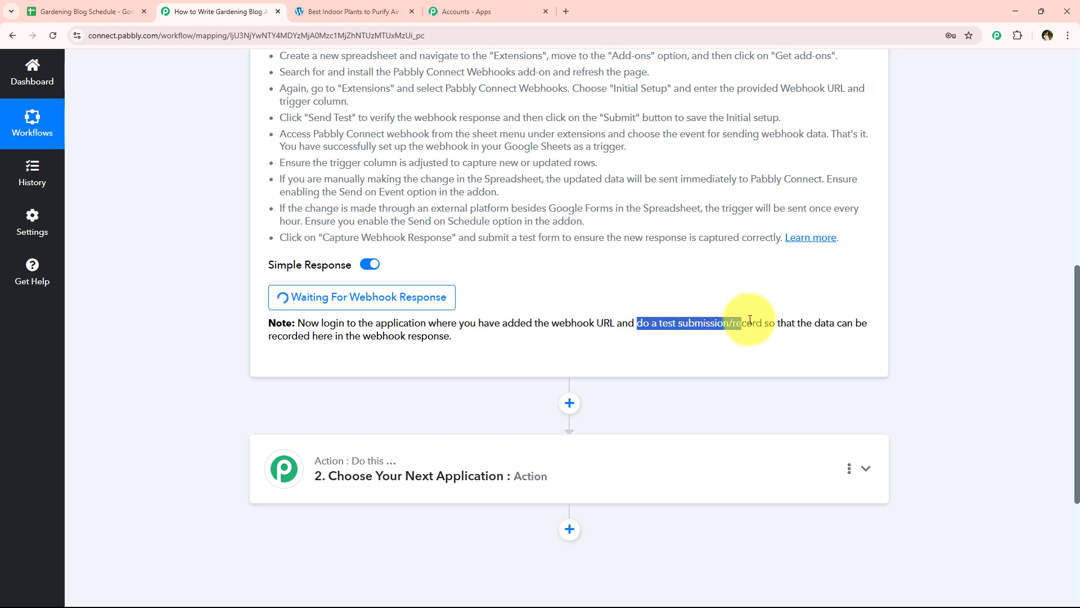
{"action": "left_click", "coordinate": [236, 407]}
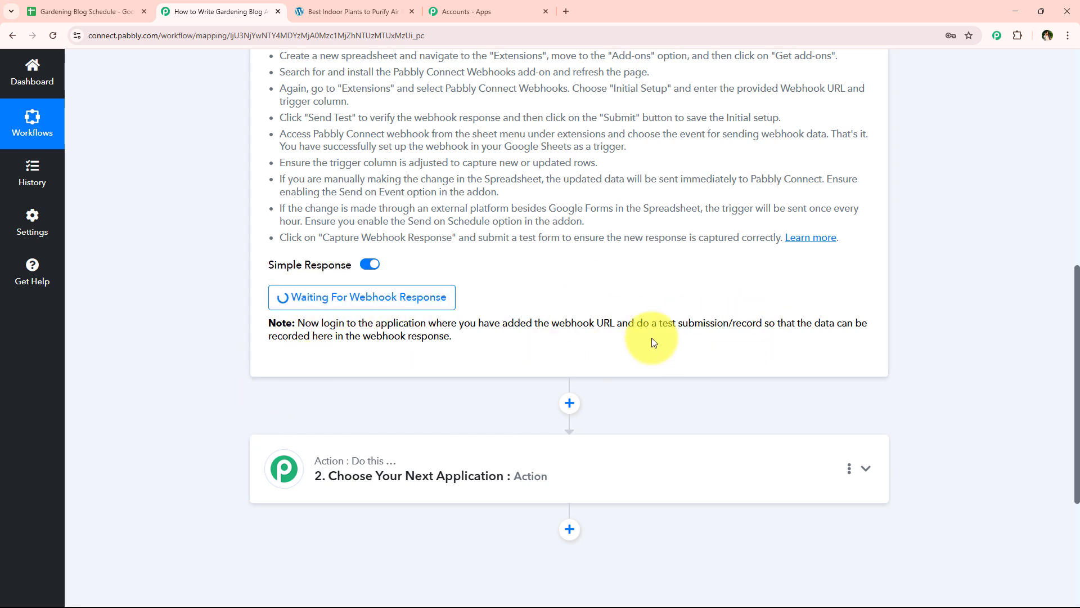
{"action": "left_click_drag", "start_coordinate": [637, 322], "coordinate": [747, 322]}
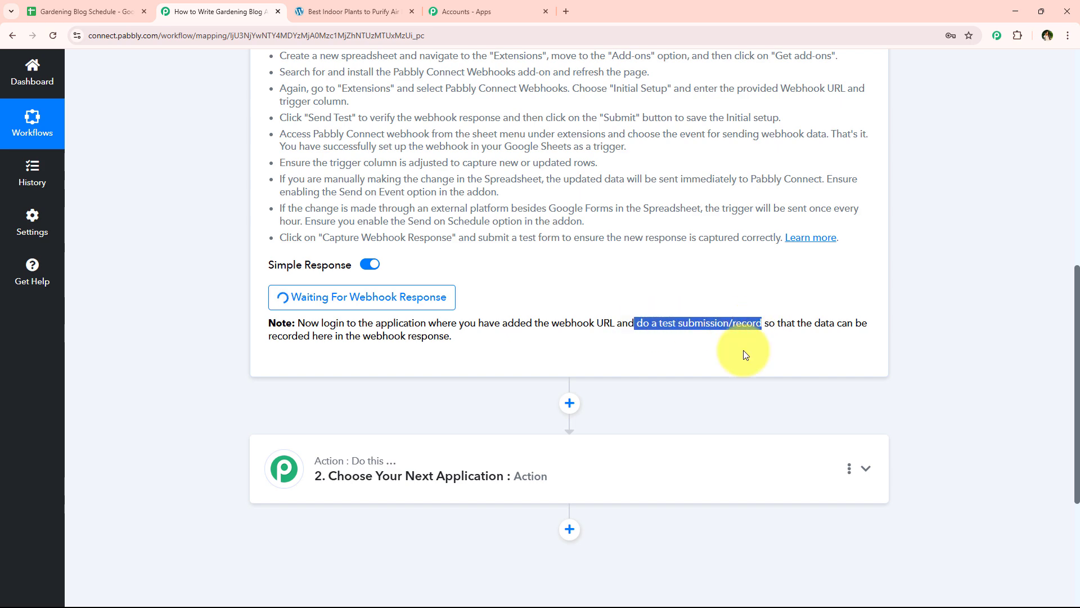
{"action": "left_click", "coordinate": [193, 259]}
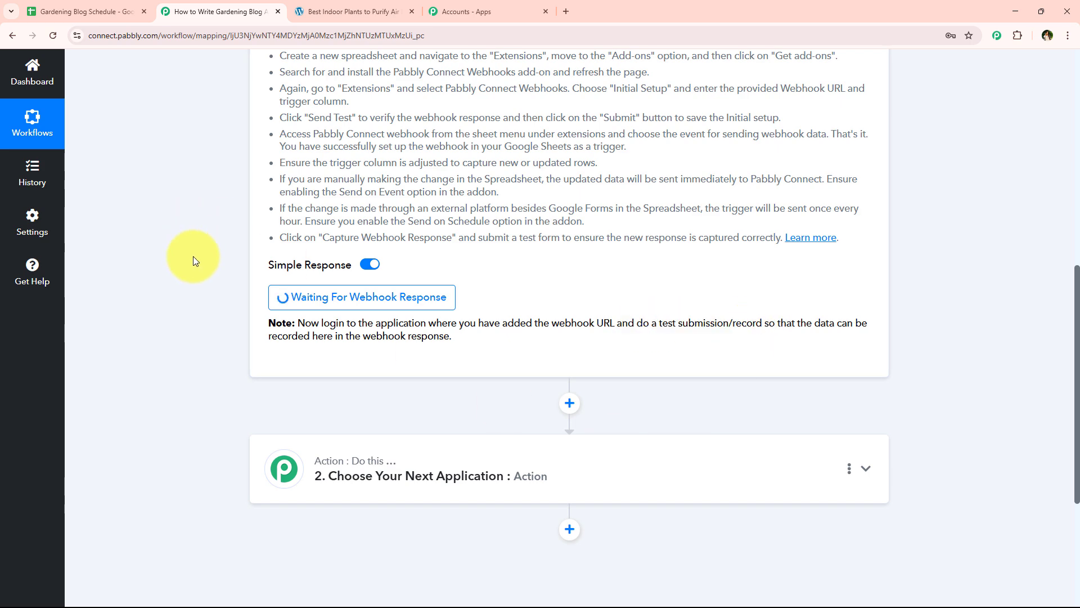
- Switch to the Gardening Blog Schedule sheet and enable Send On Event for the Pabbly Connect Webhooks add-on
{"action": "left_click", "coordinate": [90, 11]}
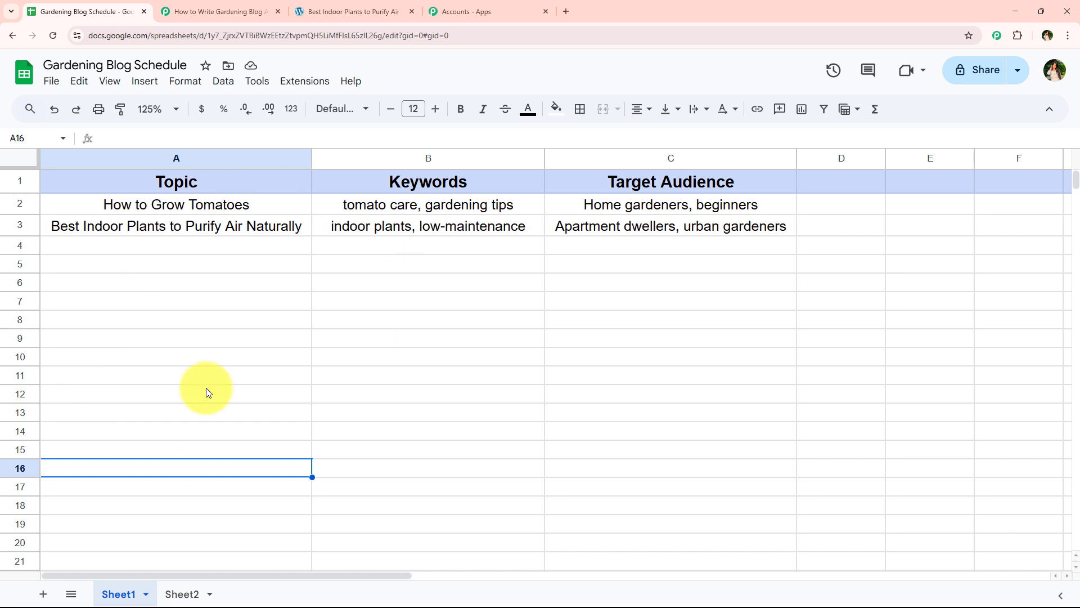
{"action": "key", "text": "ctrl+z"}
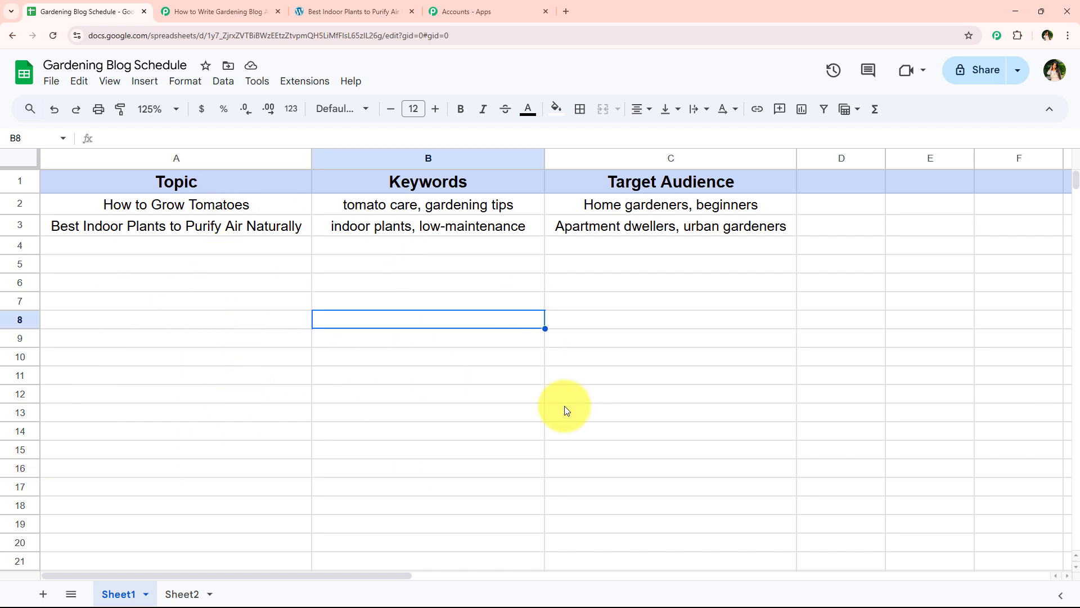
{"action": "key", "text": "ctrl+z"}
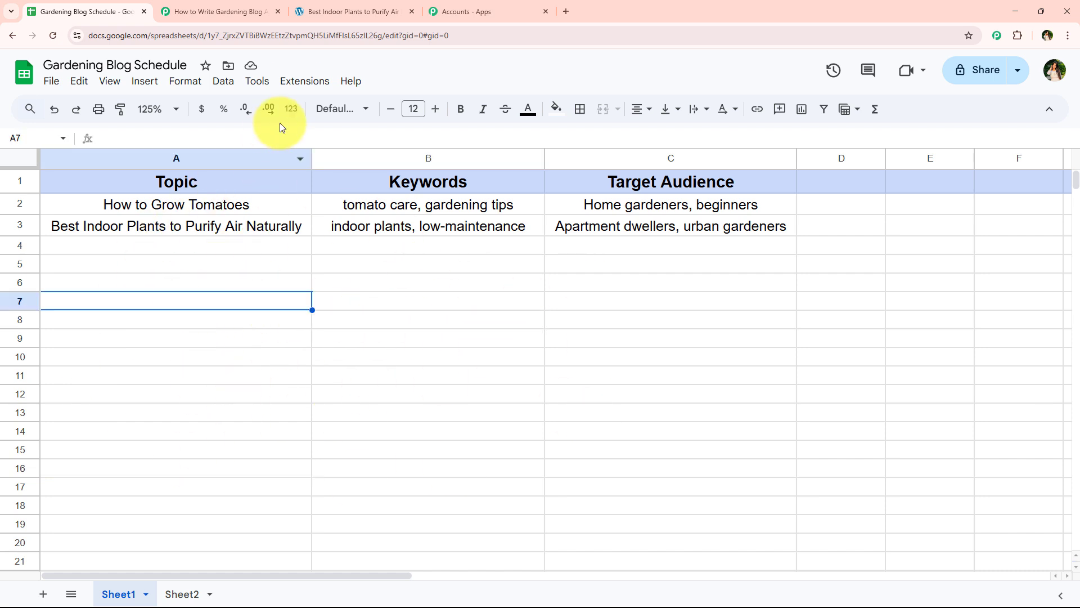
{"action": "left_click", "coordinate": [299, 85]}
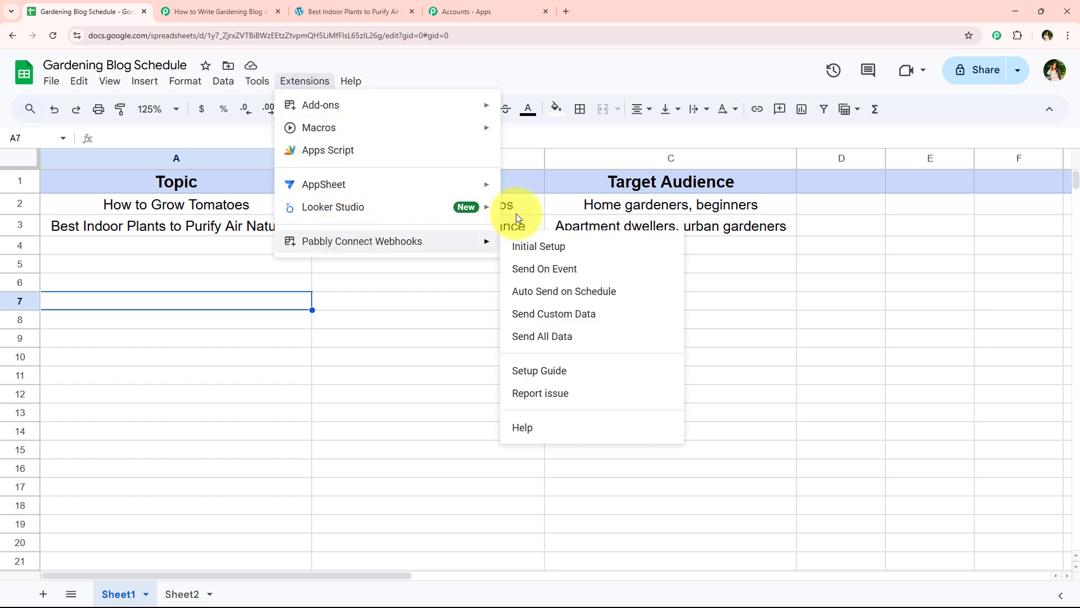
{"action": "mouse_move", "coordinate": [464, 242]}
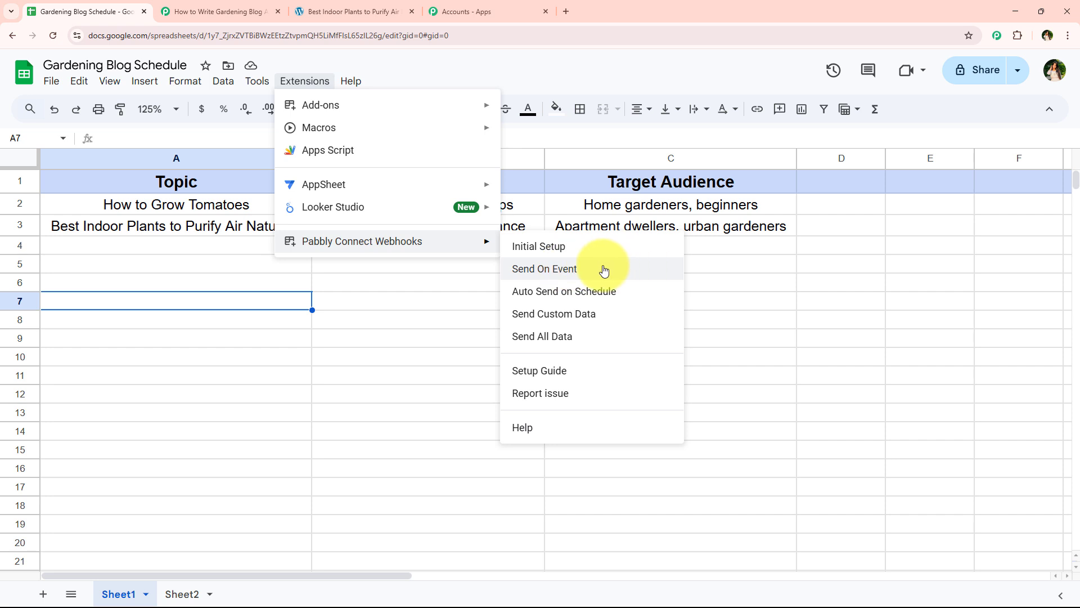
{"action": "left_click", "coordinate": [591, 270]}
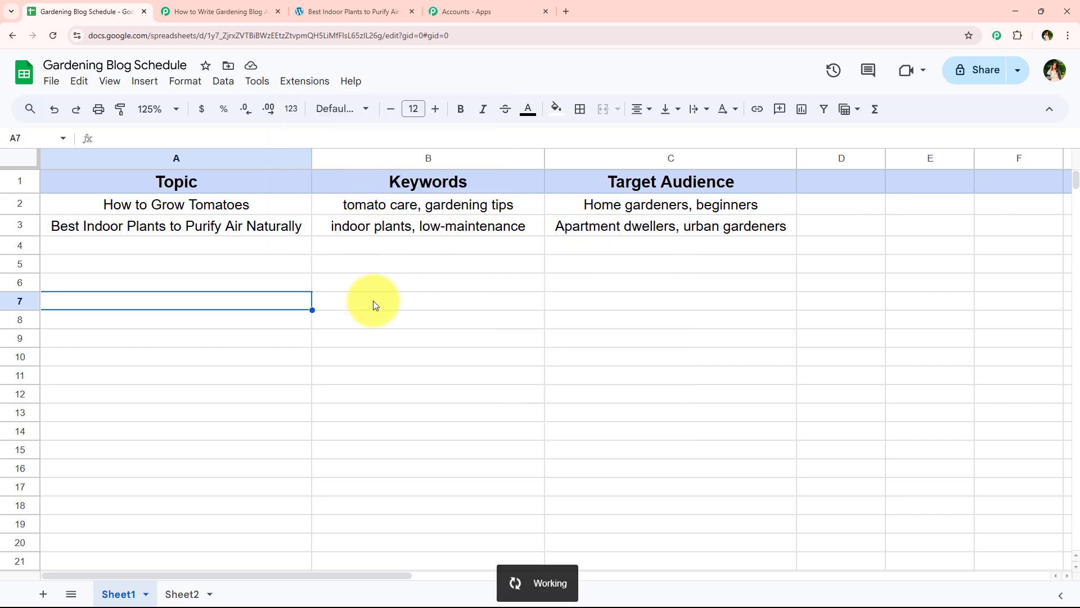
{"action": "left_click", "coordinate": [308, 82]}
{"action": "mouse_move", "coordinate": [361, 242]}
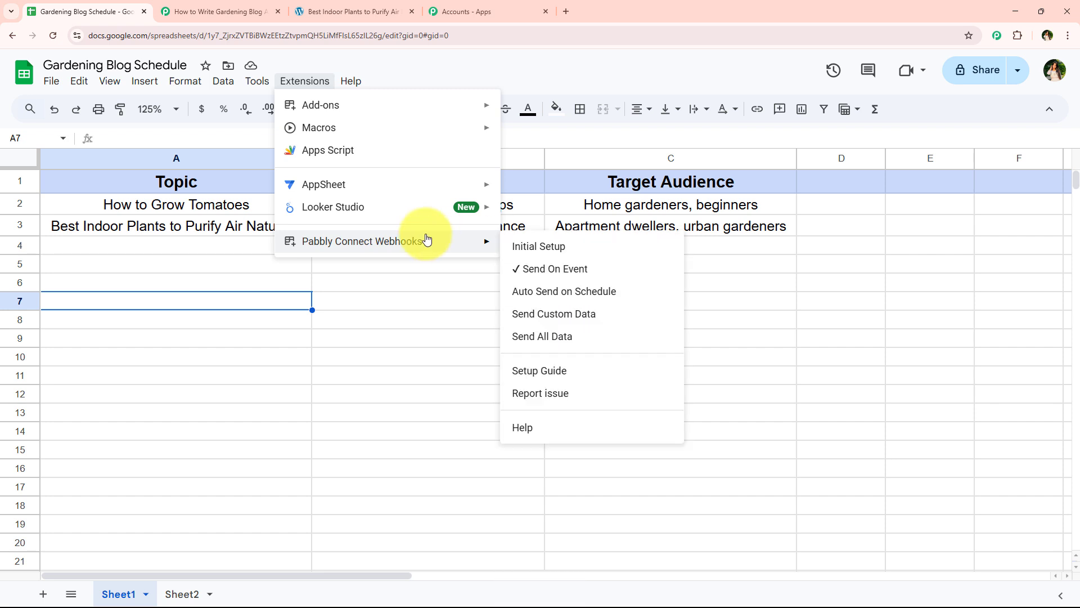
{"action": "left_click", "coordinate": [454, 336]}
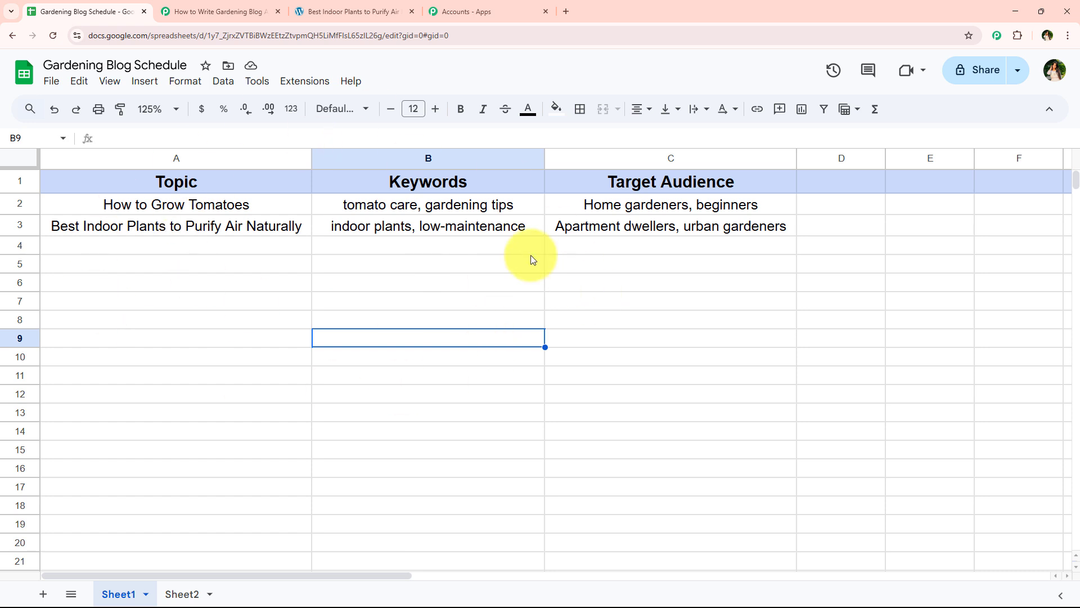
{"action": "left_click", "coordinate": [226, 381]}
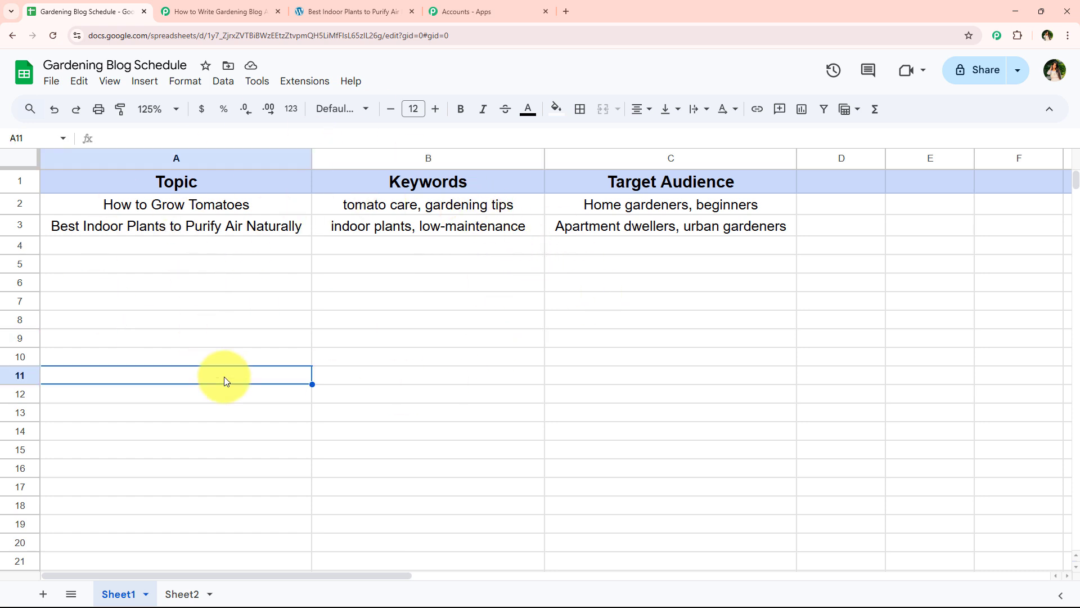
{"action": "left_click", "coordinate": [311, 79]}
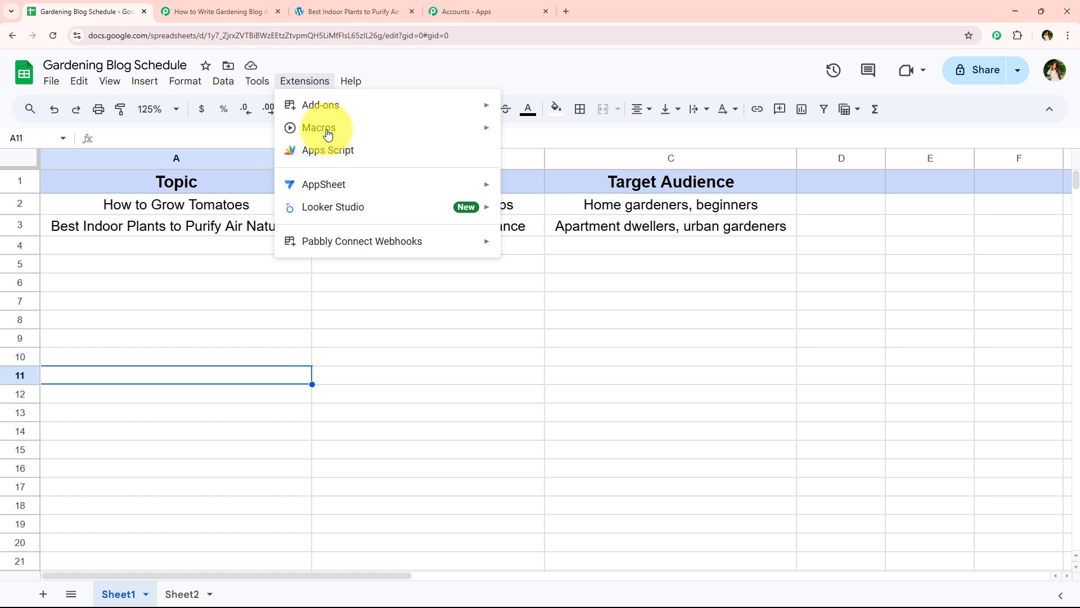
{"action": "left_click", "coordinate": [334, 306]}
- Fill row 4 with topic "DIY Organic Pest Sprays That Actually Work", keywords "organic pest control, eco-friendly" and target audience "Eco-conscious gardeners"
{"action": "left_click", "coordinate": [166, 245]}
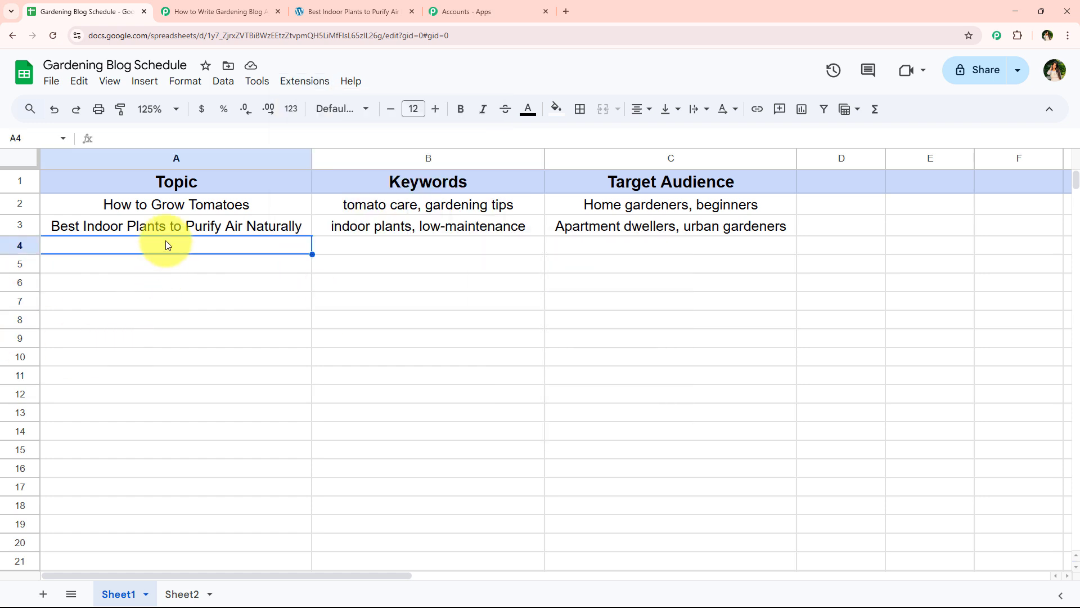
{"action": "type", "text": "DIY Organic Pest Sprays That Actually Work"}
{"action": "key", "text": "Tab"}
{"action": "type", "text": "organic pest control, eco-friendly"}
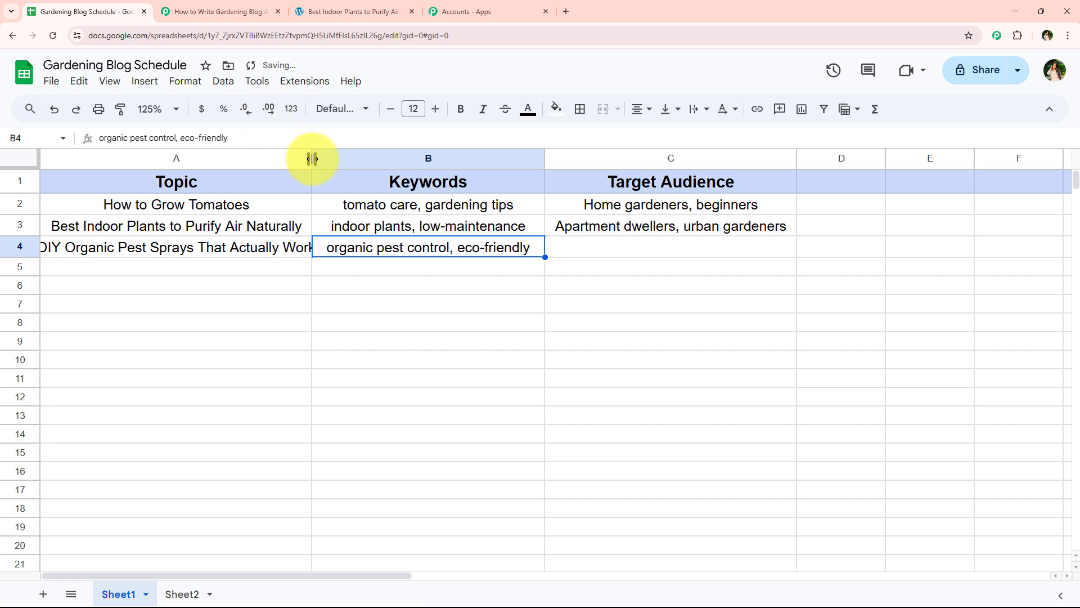
{"action": "double_click", "coordinate": [613, 247]}
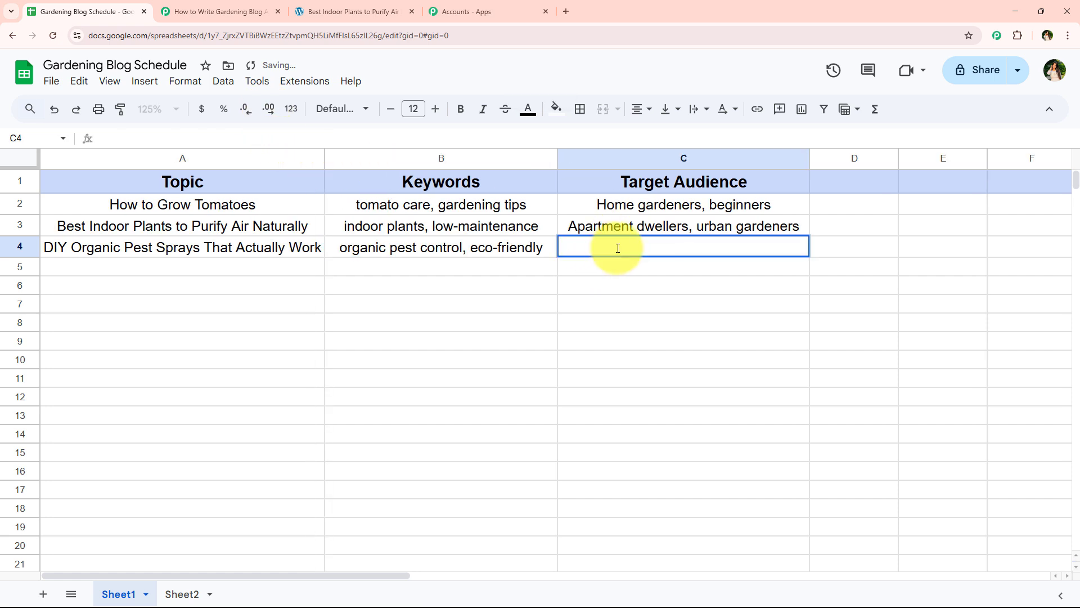
{"action": "left_click", "coordinate": [621, 287]}
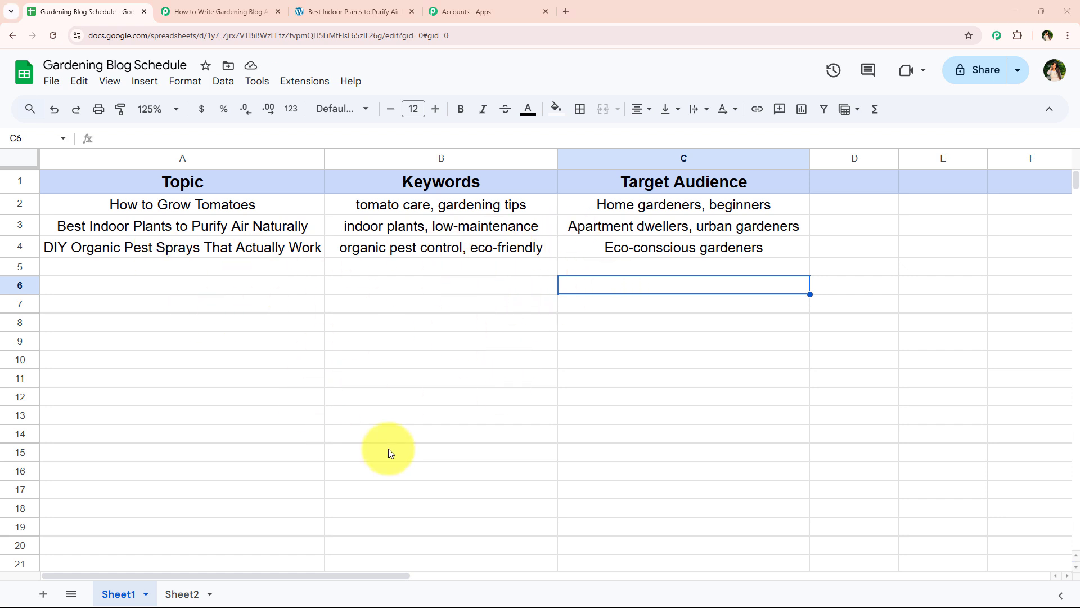
{"action": "left_click_drag", "start_coordinate": [262, 242], "coordinate": [654, 245]}
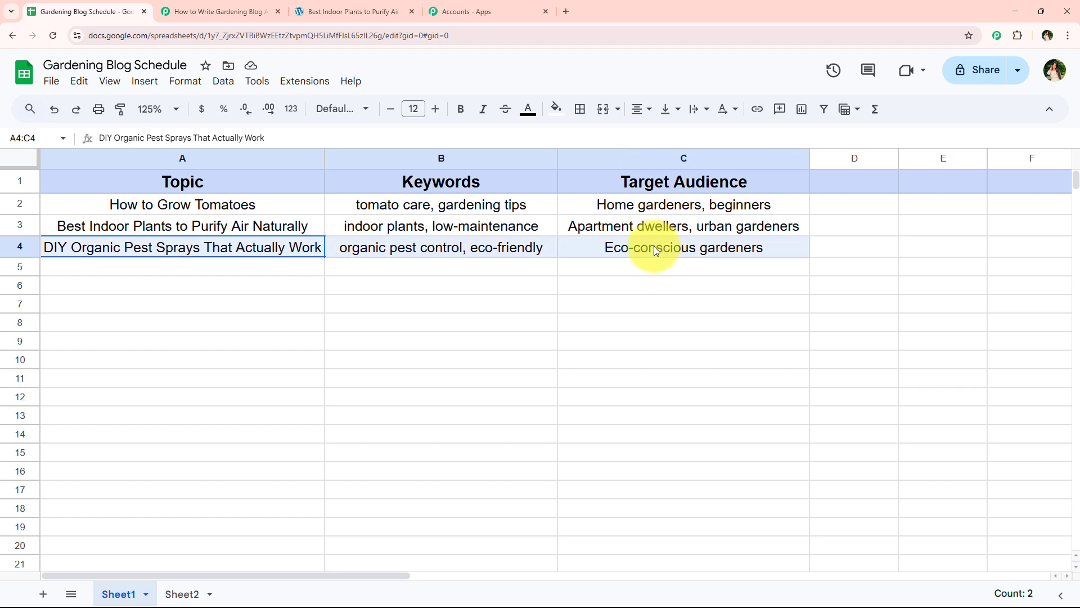
{"action": "left_click", "coordinate": [183, 396]}
- Switch to the Pabbly Connect workflow and check the topic, keywords and target audience in the trigger's received response
{"action": "left_click", "coordinate": [189, 4]}
{"action": "scroll", "coordinate": [228, 160], "scroll_direction": "down", "scroll_amount": 5}
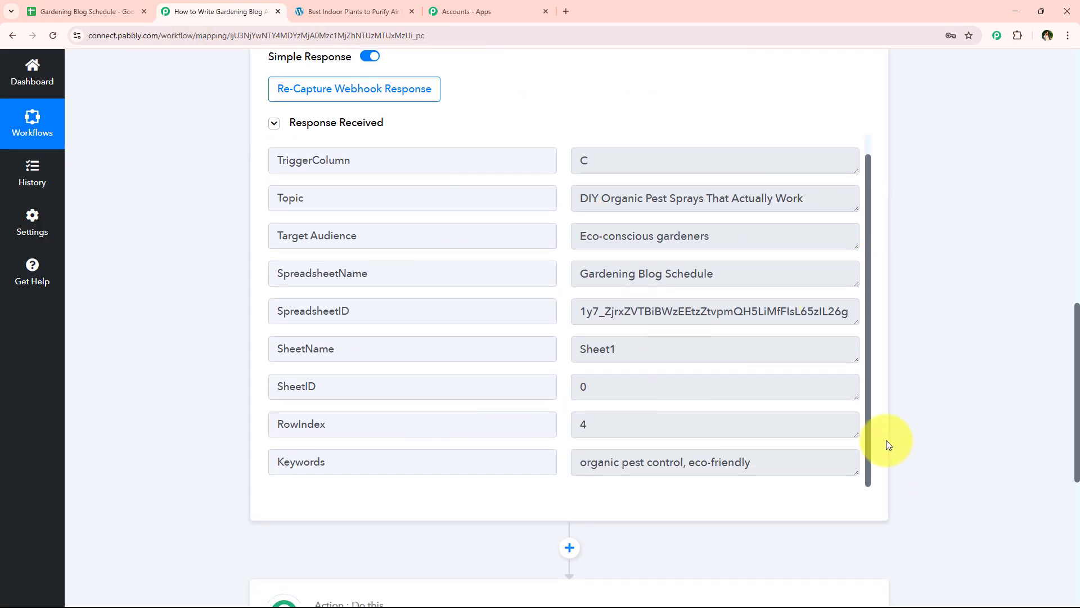
{"action": "left_click_drag", "start_coordinate": [852, 462], "coordinate": [429, 453]}
{"action": "triple_click", "coordinate": [812, 234]}
{"action": "scroll", "coordinate": [742, 298], "scroll_direction": "up", "scroll_amount": 1}
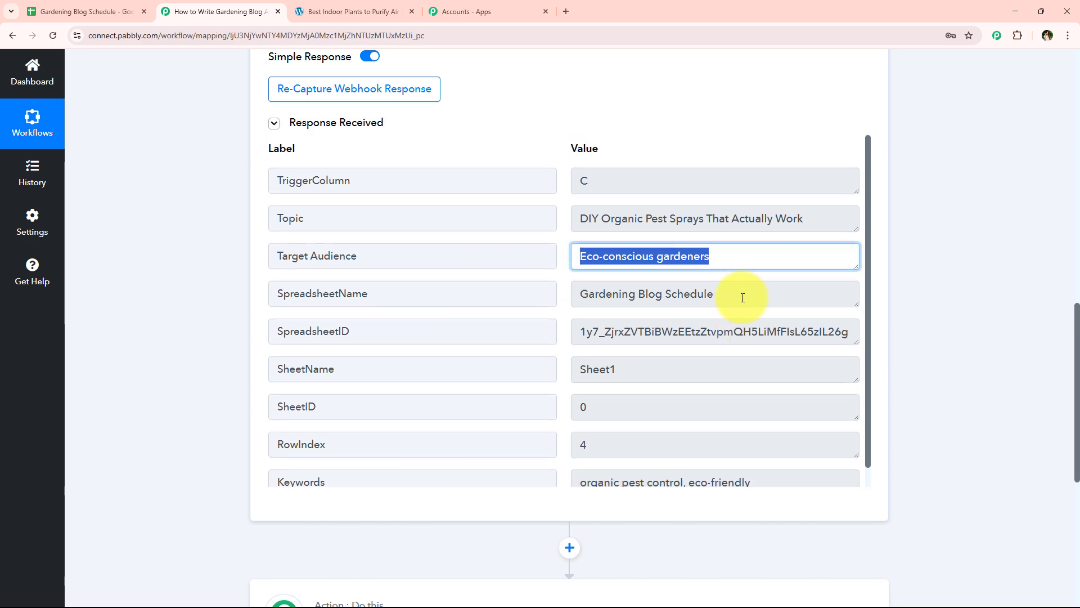
{"action": "triple_click", "coordinate": [810, 220]}
{"action": "left_click", "coordinate": [212, 419]}
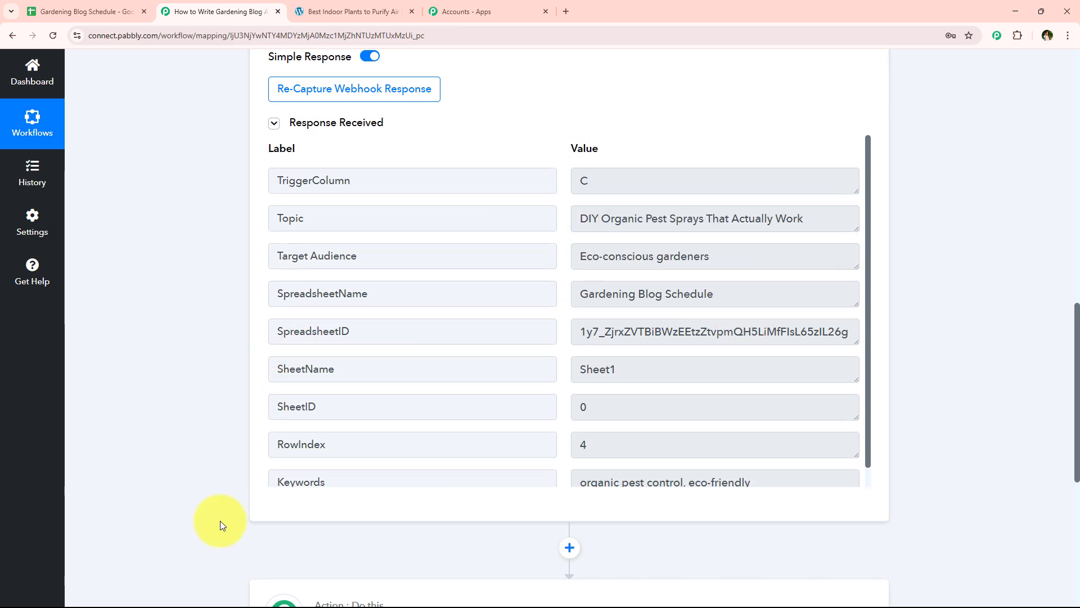
- Collapse the Google Sheets trigger step and look over the rows of the Gardening Blog Schedule sheet
{"action": "scroll", "coordinate": [242, 456], "scroll_direction": "up", "scroll_amount": 15}
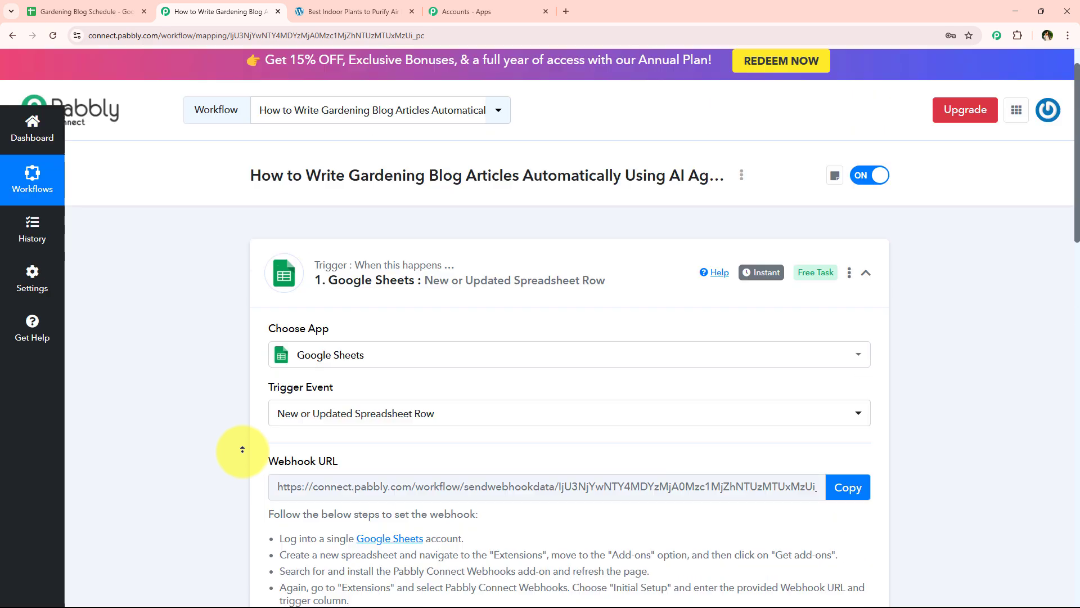
{"action": "left_click", "coordinate": [440, 281]}
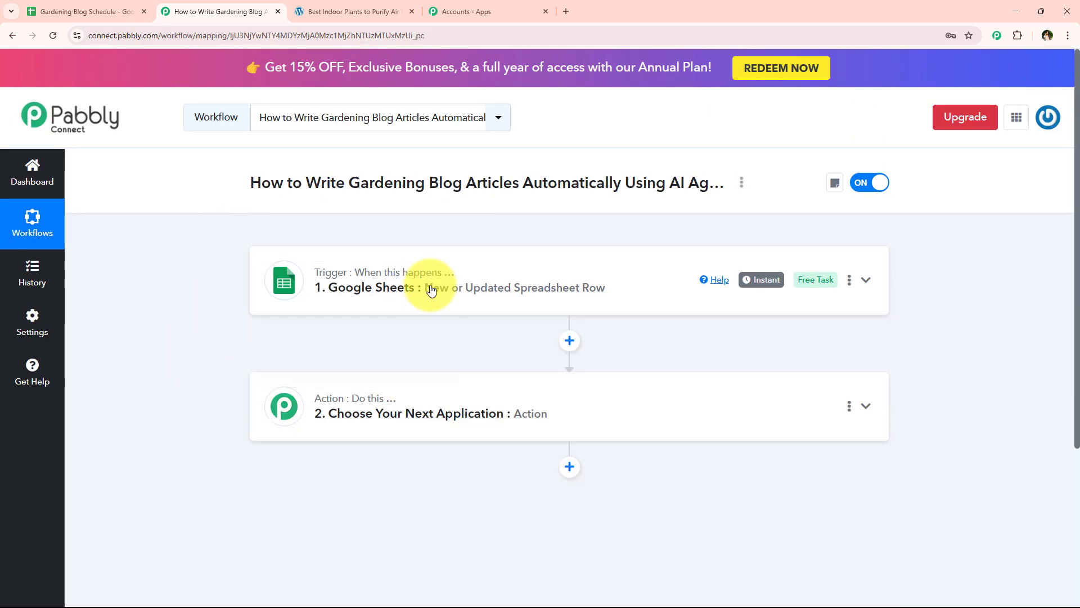
{"action": "left_click", "coordinate": [90, 12]}
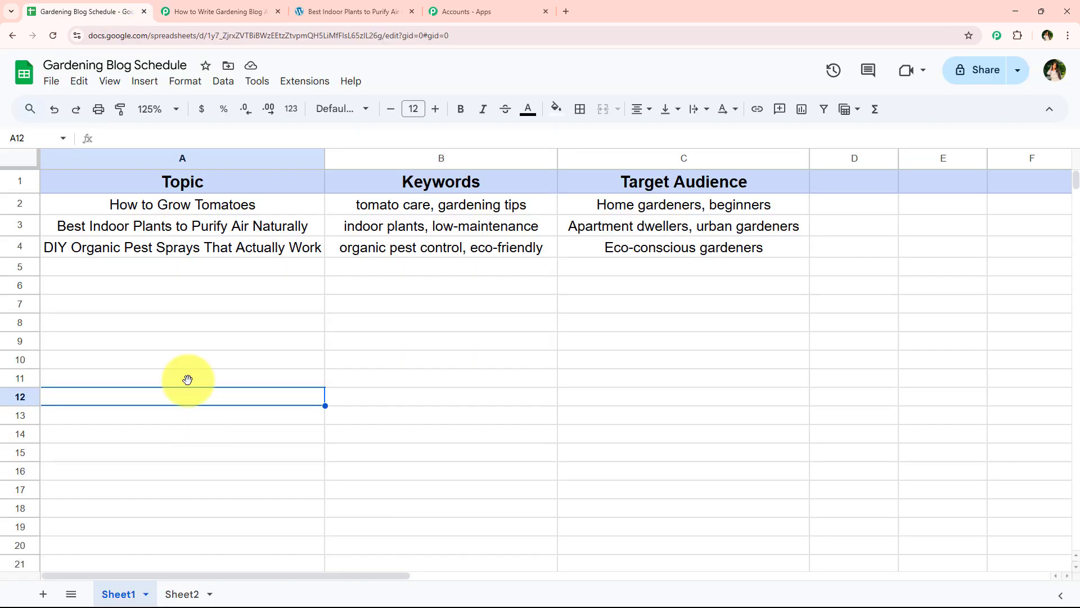
{"action": "left_click_drag", "start_coordinate": [204, 283], "coordinate": [796, 270]}
{"action": "left_click", "coordinate": [458, 415]}
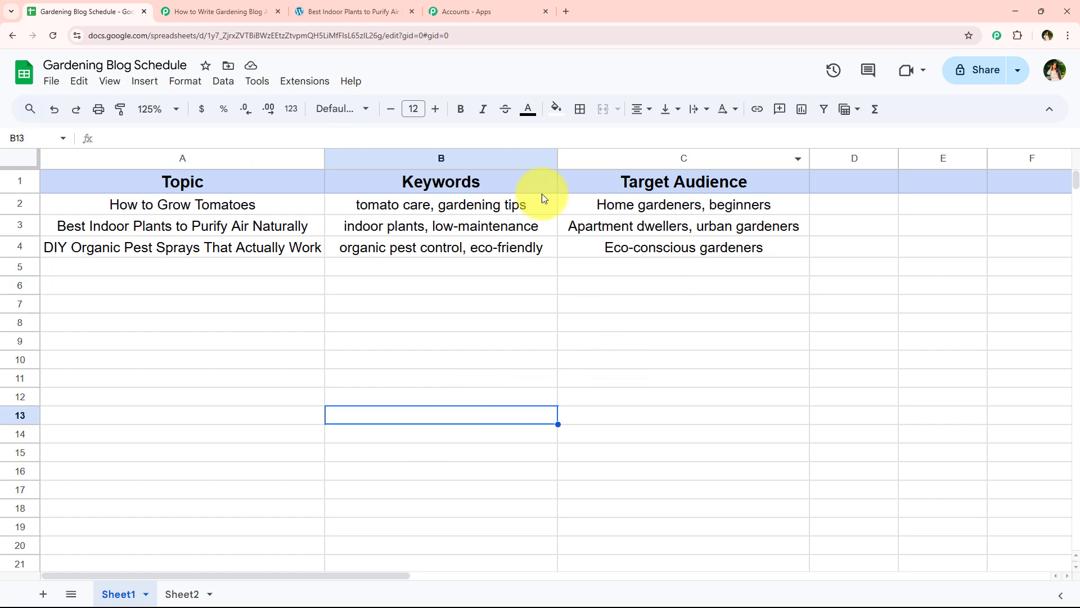
- Switch to the Pabbly Connect workflow and set the second step's app to OpenAI with ChatGPT as the action event
{"action": "left_click", "coordinate": [170, 9]}
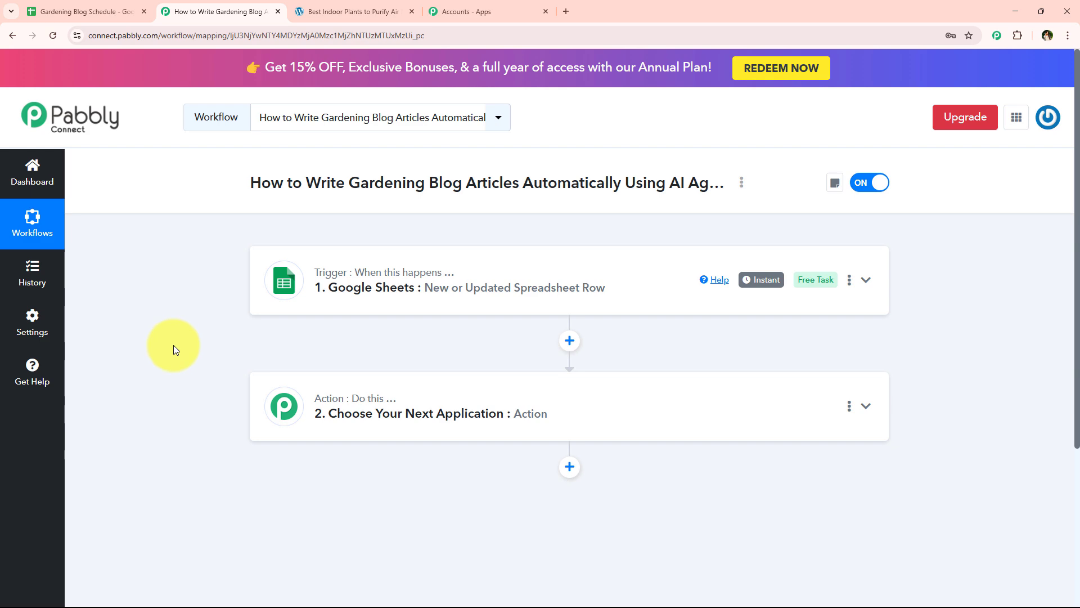
{"action": "left_click", "coordinate": [409, 433]}
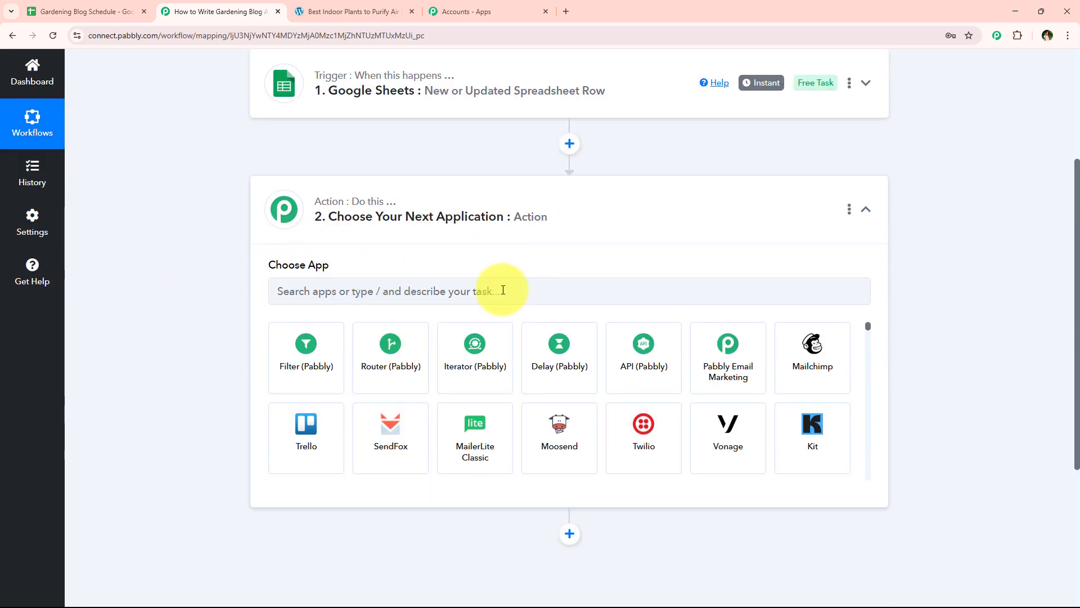
{"action": "left_click", "coordinate": [431, 288]}
{"action": "type", "text": "O"}
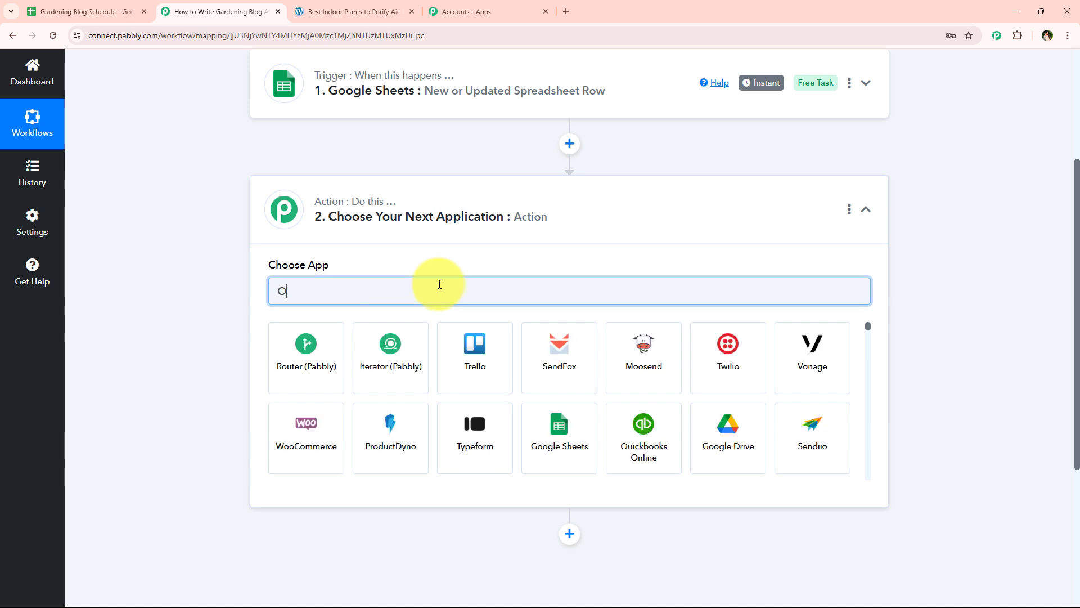
{"action": "type", "text": "penAI"}
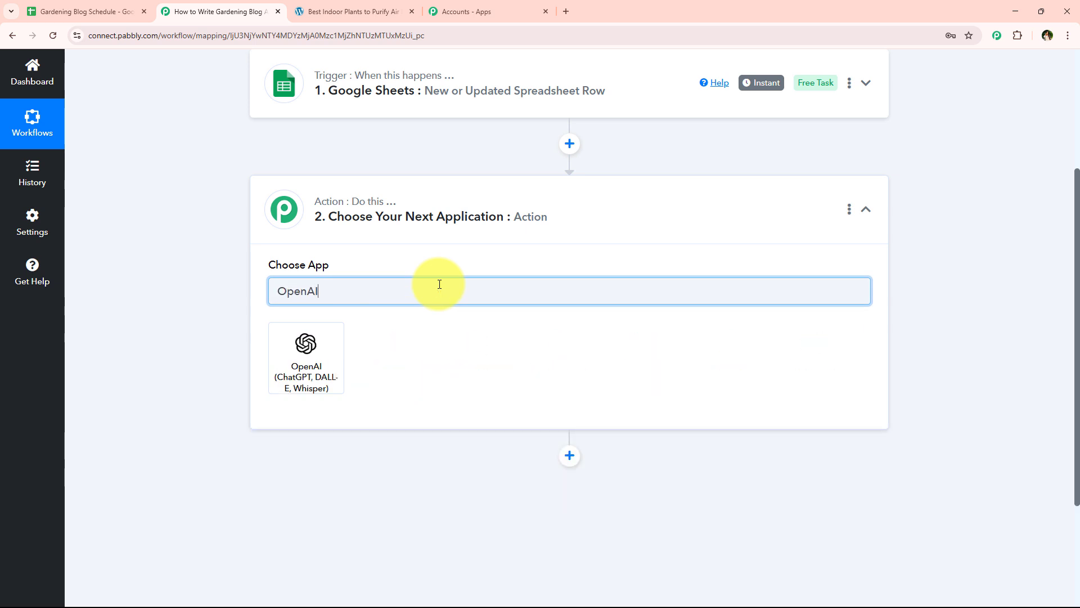
{"action": "left_click", "coordinate": [309, 366]}
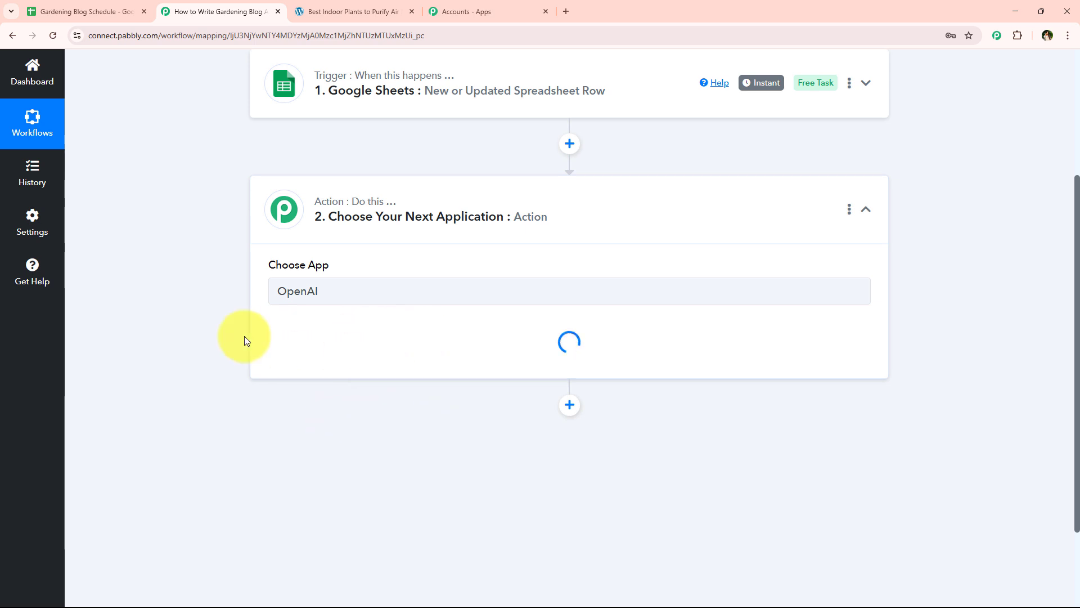
{"action": "left_click_drag", "start_coordinate": [265, 320], "coordinate": [361, 328]}
{"action": "left_click", "coordinate": [338, 348]}
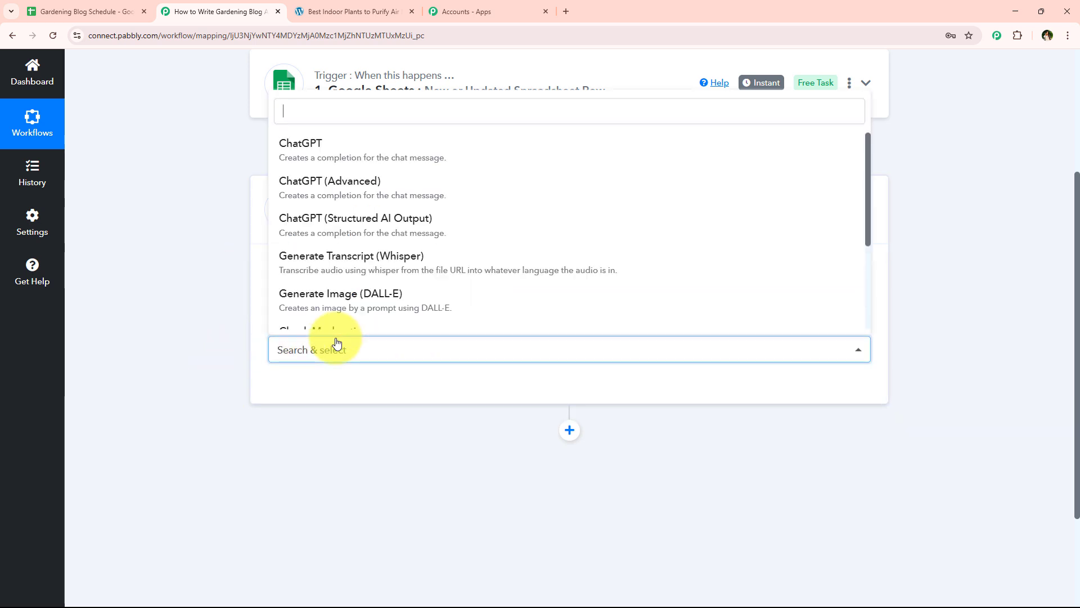
{"action": "left_click", "coordinate": [347, 145]}
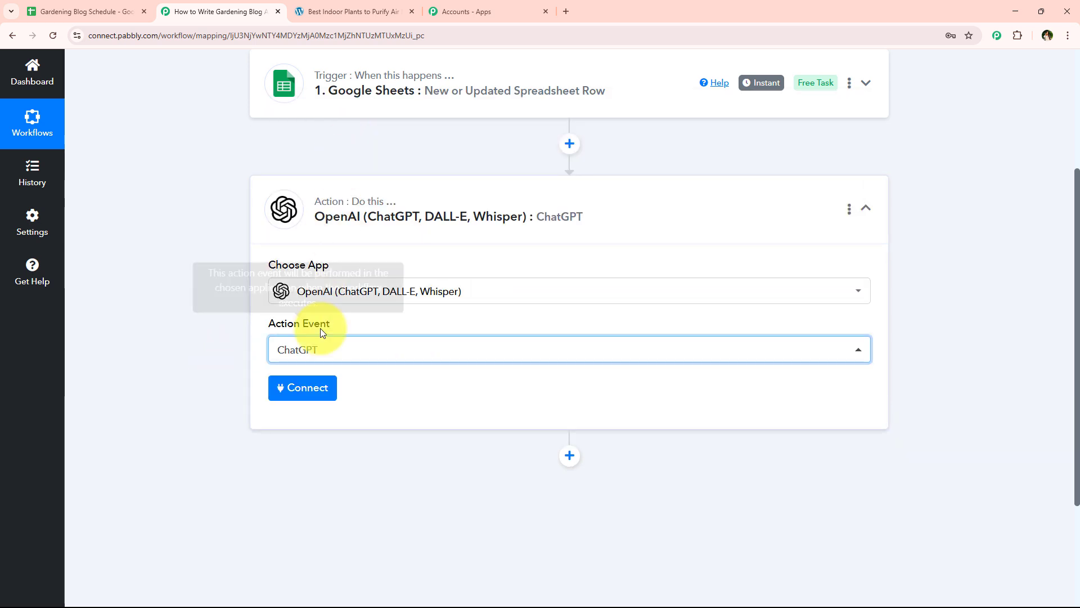
- Start adding a new OpenAI connection for the ChatGPT action and read the instructions for getting its API key
{"action": "left_click", "coordinate": [313, 387]}
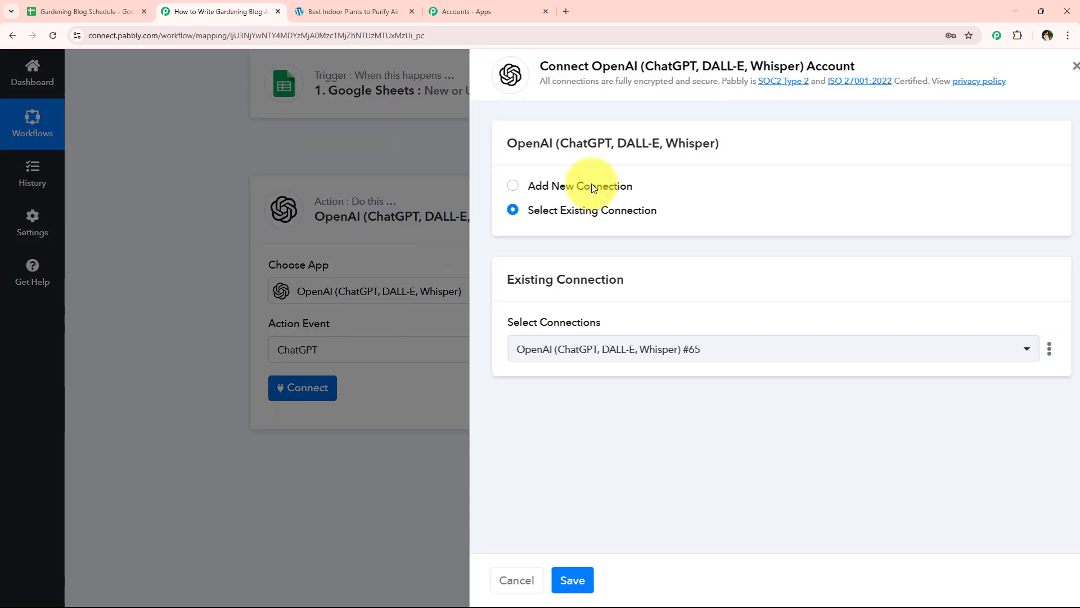
{"action": "left_click", "coordinate": [575, 190]}
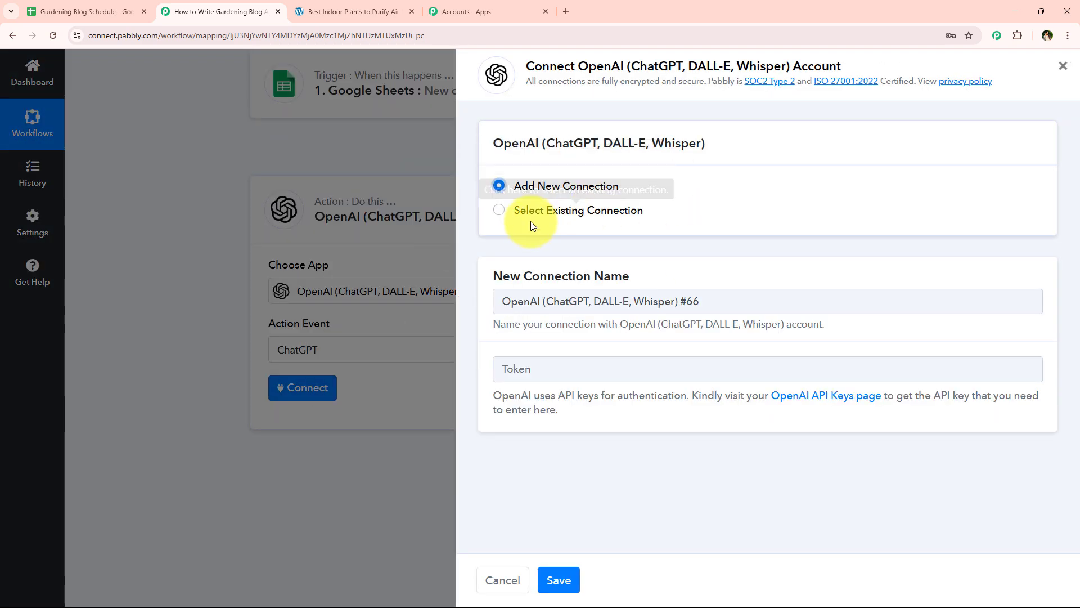
{"action": "left_click", "coordinate": [549, 214]}
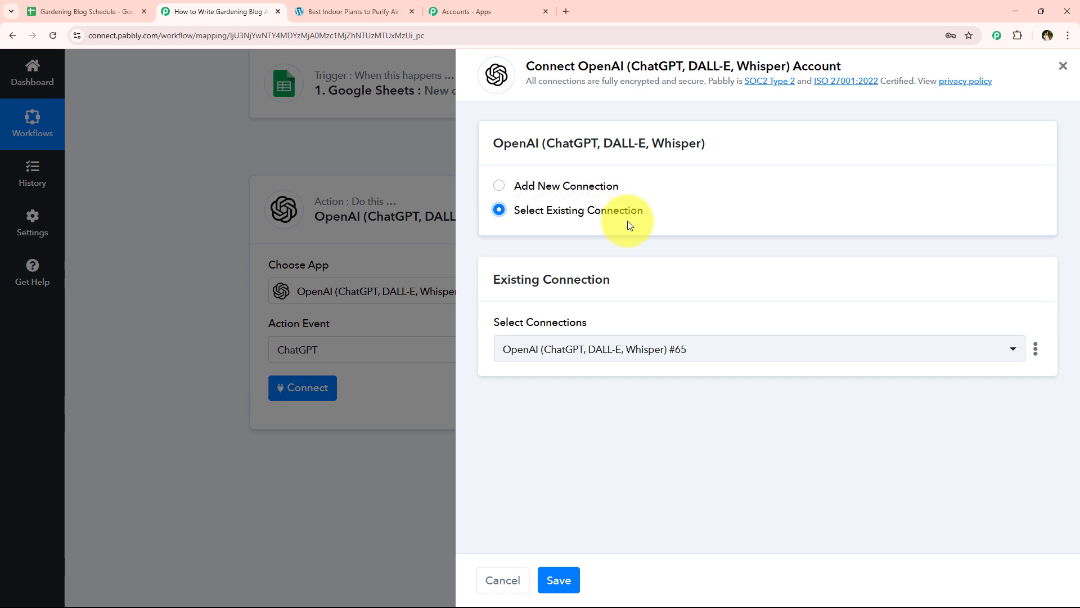
{"action": "double_click", "coordinate": [581, 64]}
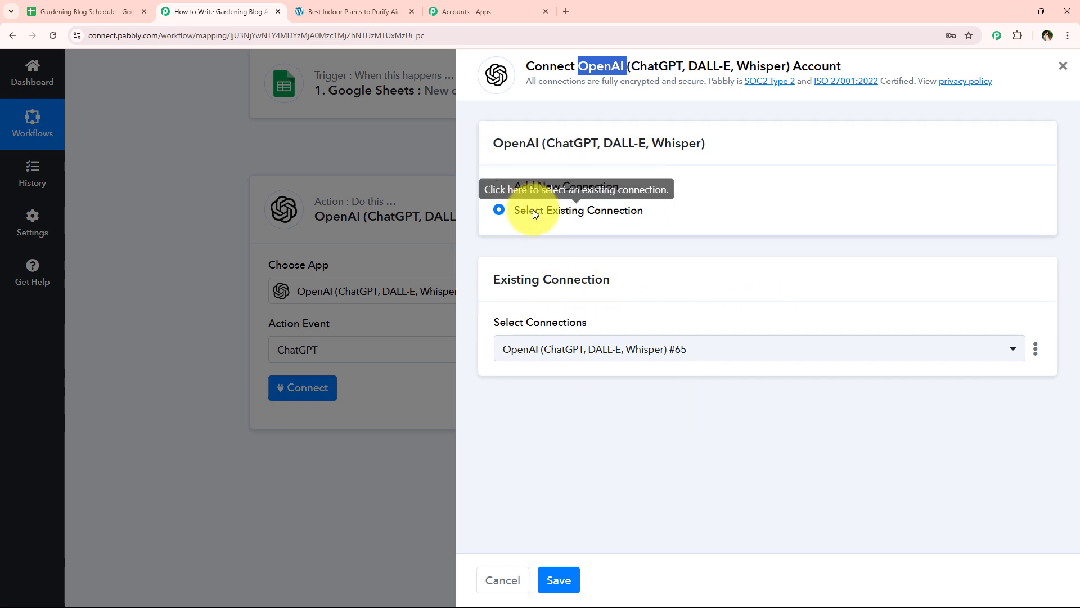
{"action": "left_click", "coordinate": [582, 218]}
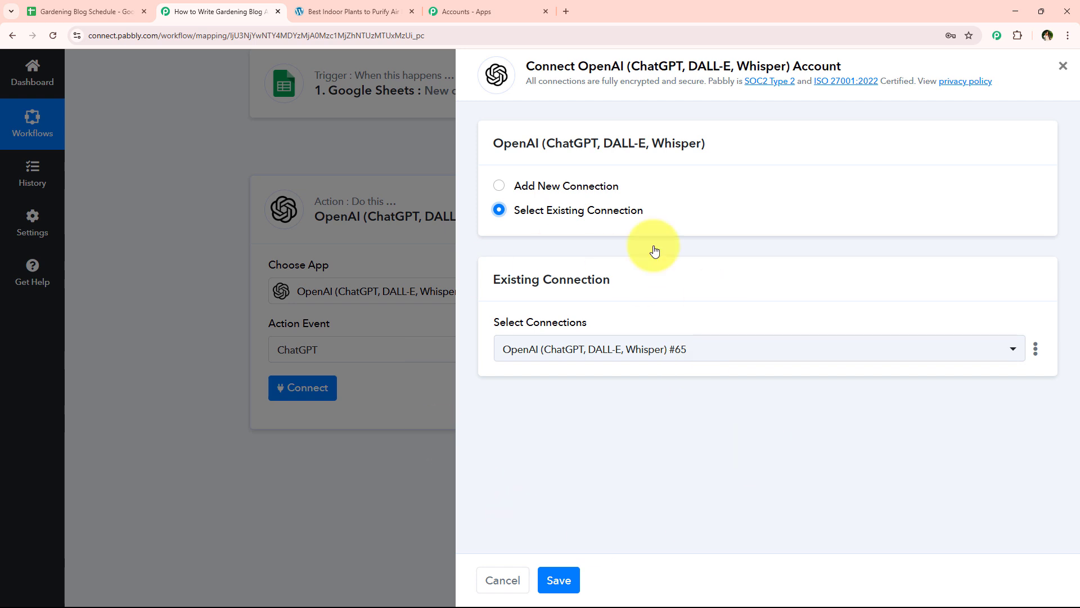
{"action": "left_click", "coordinate": [592, 185]}
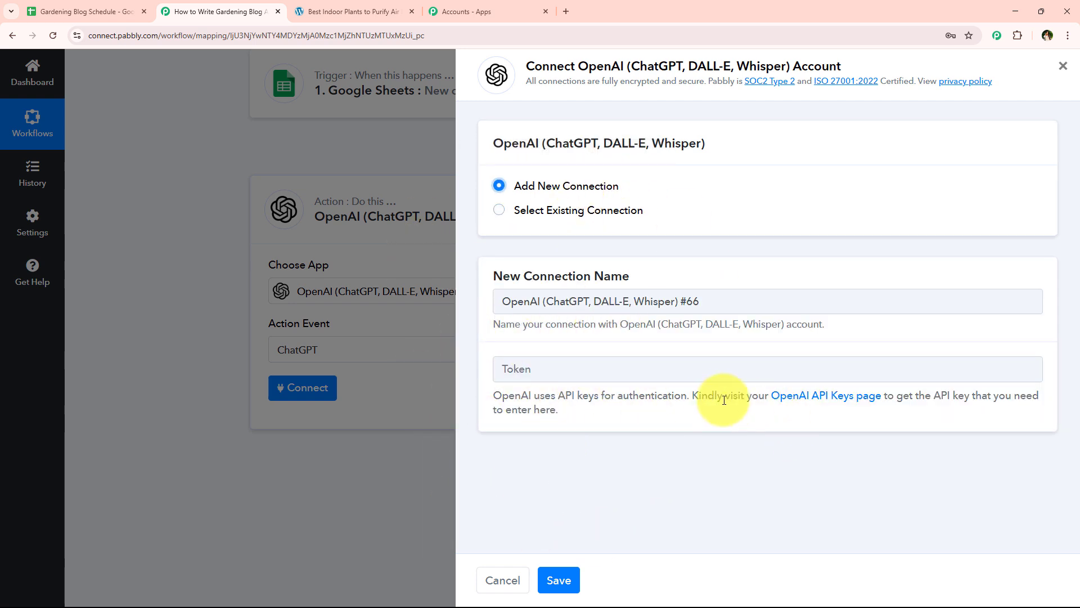
{"action": "left_click_drag", "start_coordinate": [691, 396], "coordinate": [706, 420]}
{"action": "left_click", "coordinate": [708, 423]}
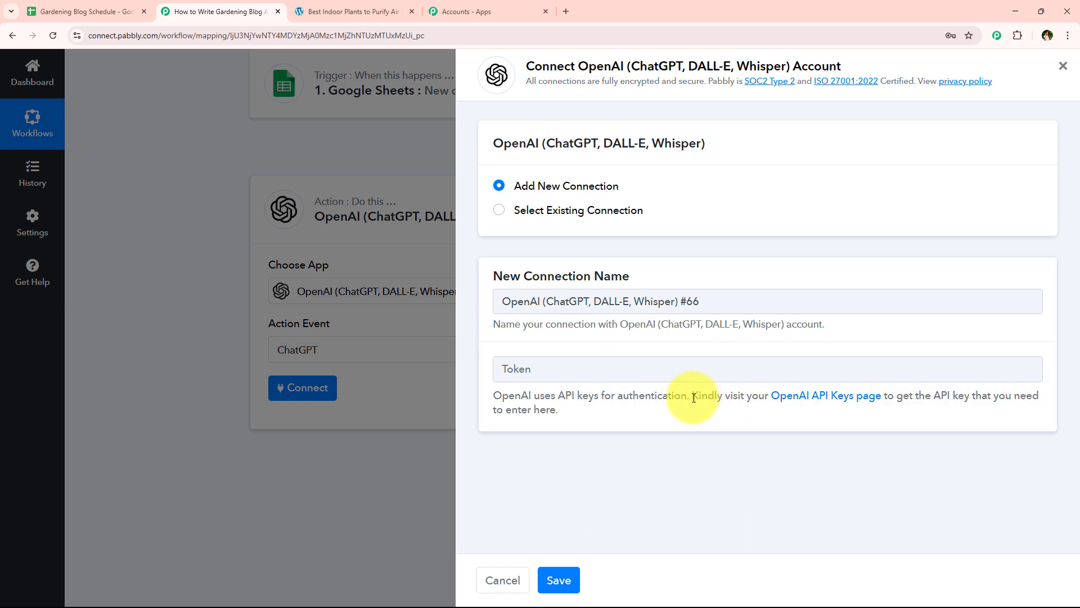
{"action": "left_click_drag", "start_coordinate": [691, 395], "coordinate": [1029, 409]}
{"action": "left_click", "coordinate": [1007, 421]}
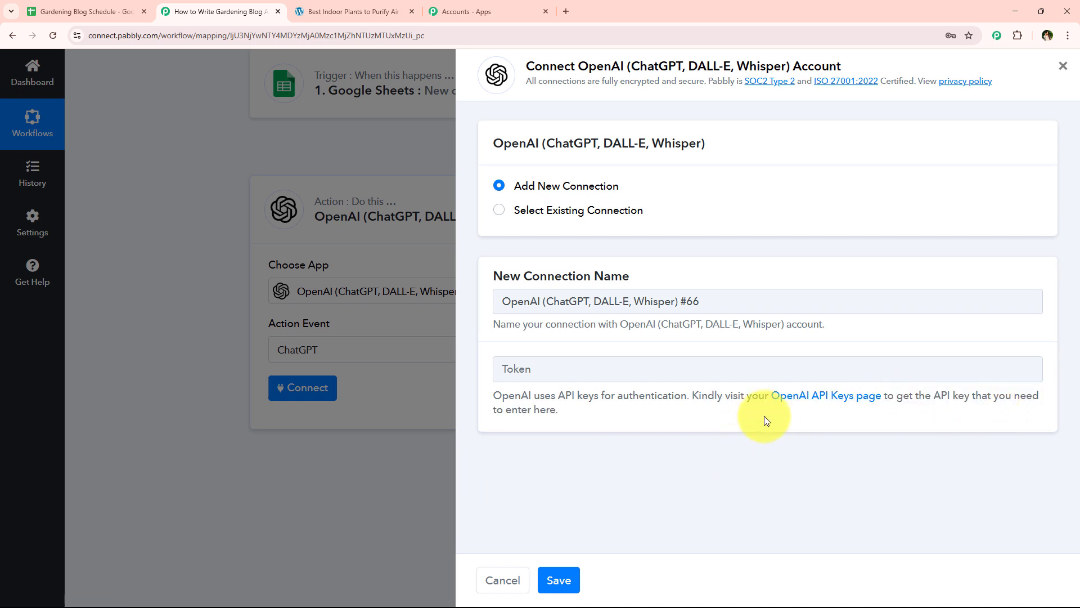
- Open the OpenAI API keys page, create a secret key named Blog in the Default project and copy it
{"action": "left_click", "coordinate": [802, 399]}
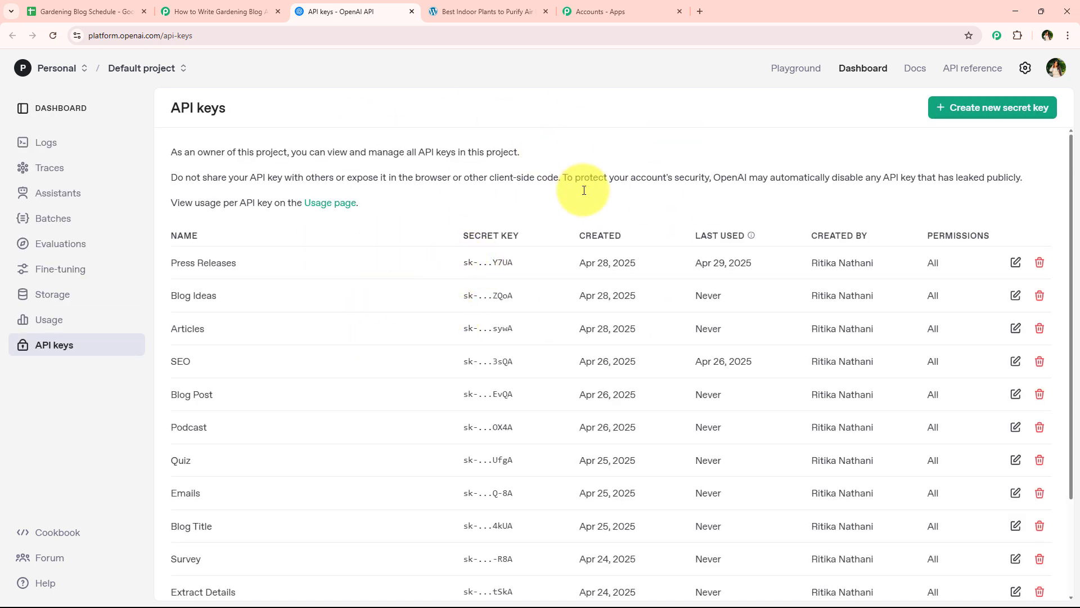
{"action": "left_click", "coordinate": [966, 116]}
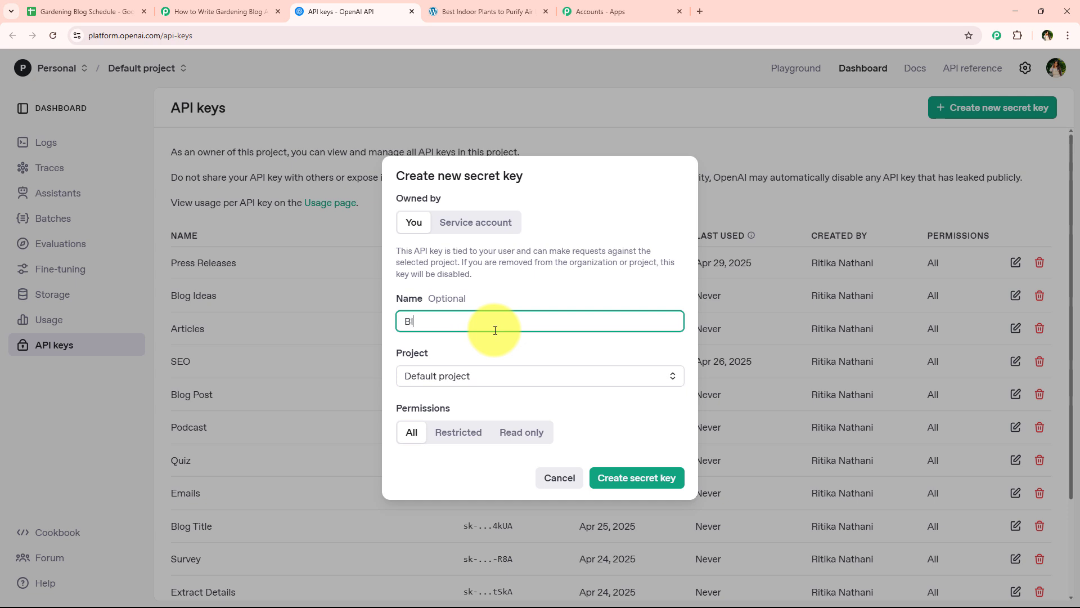
{"action": "left_click", "coordinate": [437, 377]}
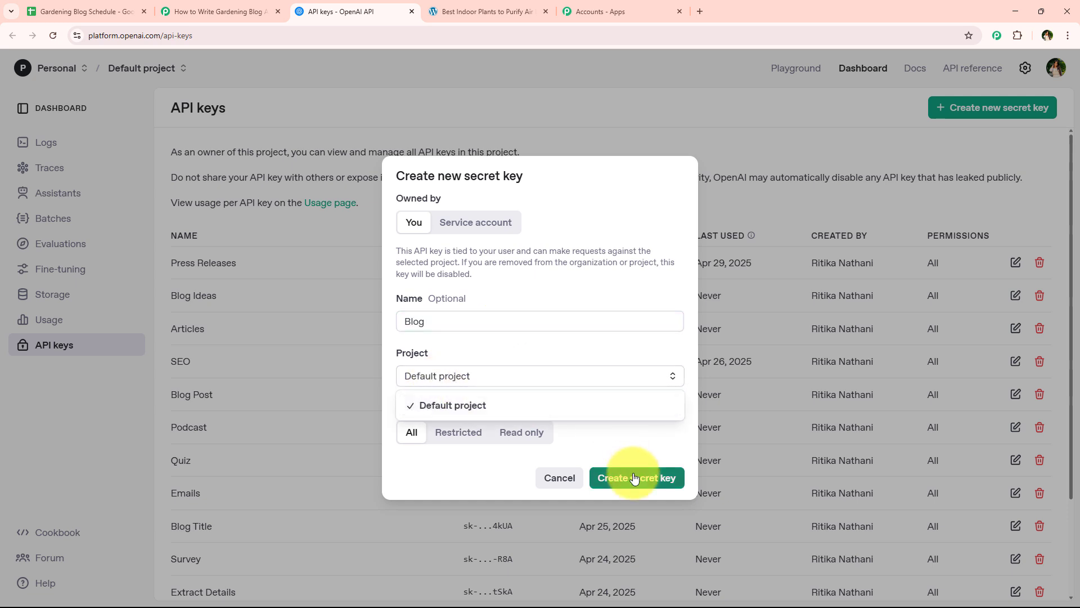
{"action": "left_click", "coordinate": [632, 476]}
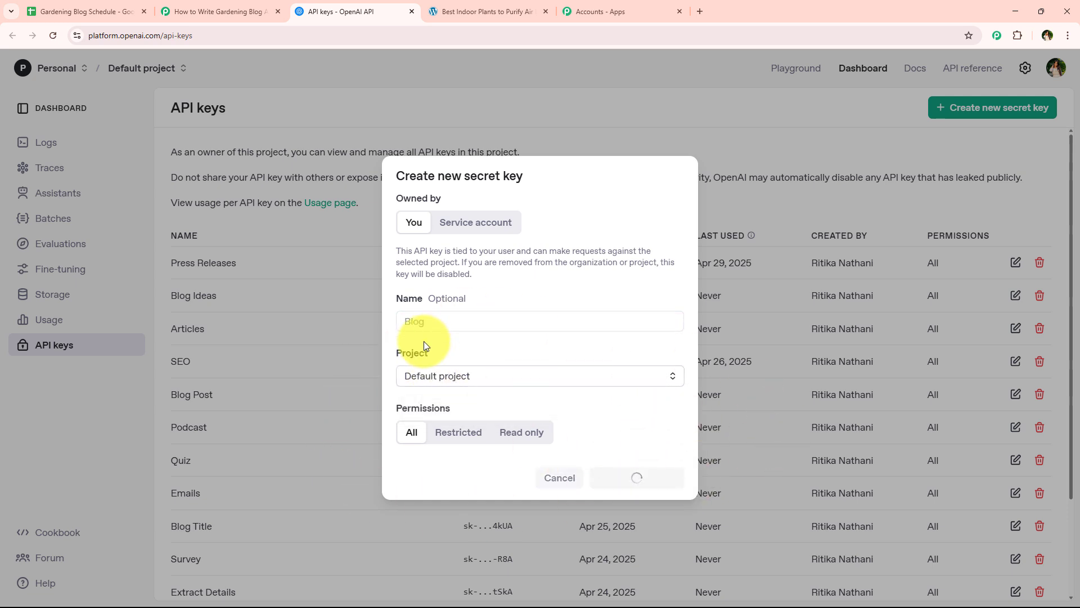
{"action": "left_click", "coordinate": [636, 341]}
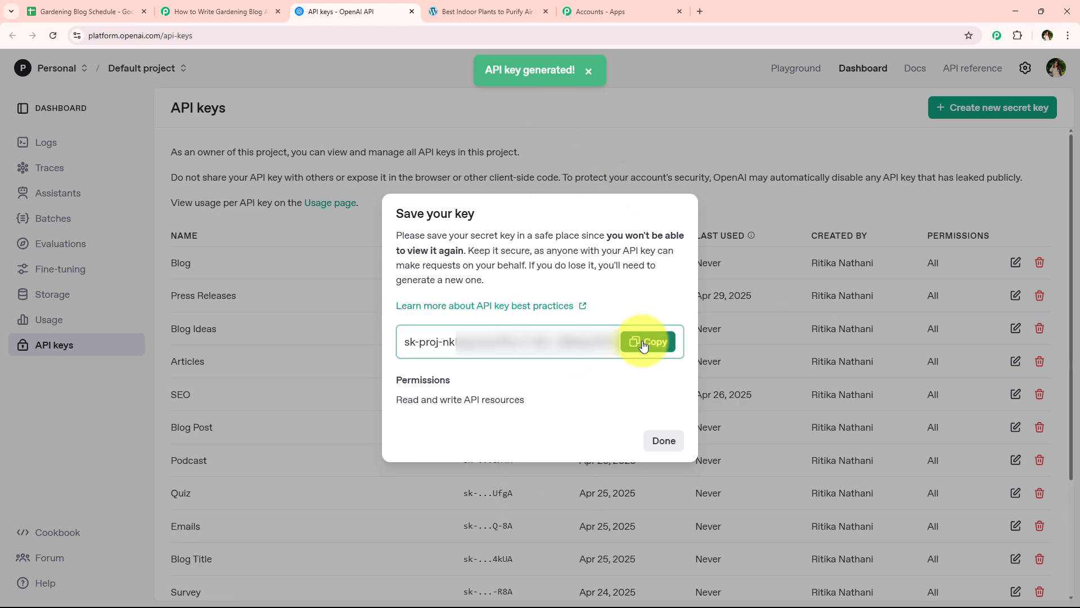
{"action": "left_click", "coordinate": [663, 441]}
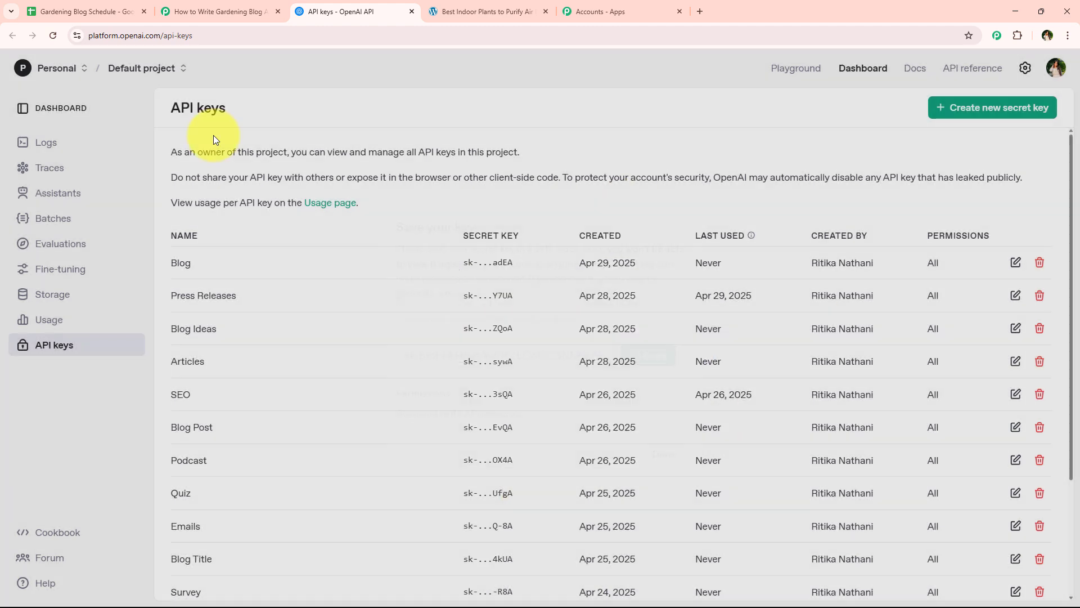
- Return to the Pabbly Connect workflow, paste the API key as the connection token and save the OpenAI connection
{"action": "left_click", "coordinate": [216, 11]}
{"action": "right_click", "coordinate": [612, 373]}
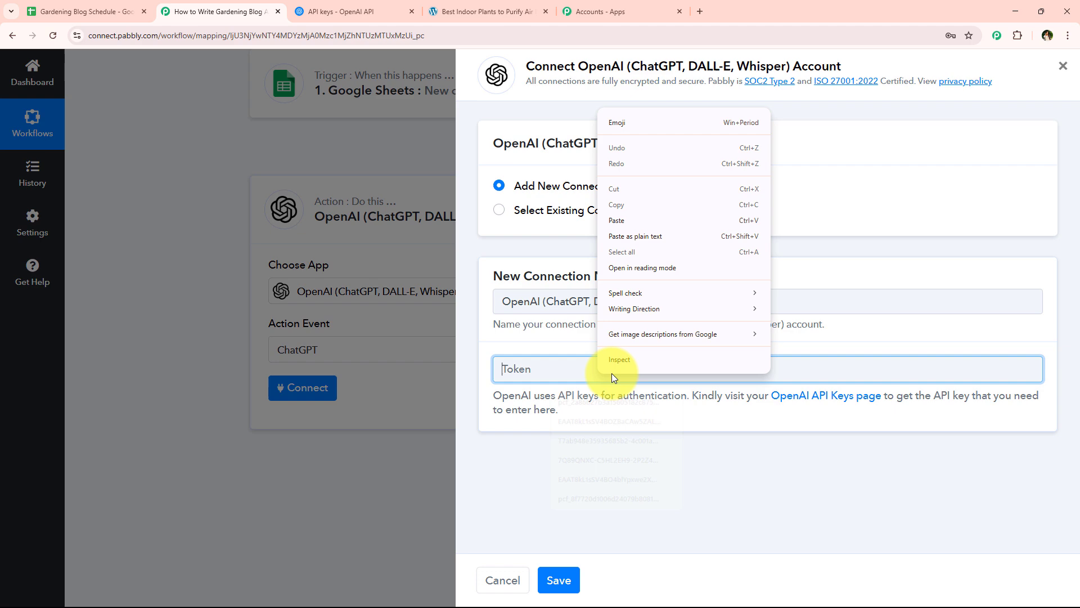
{"action": "left_click", "coordinate": [628, 240]}
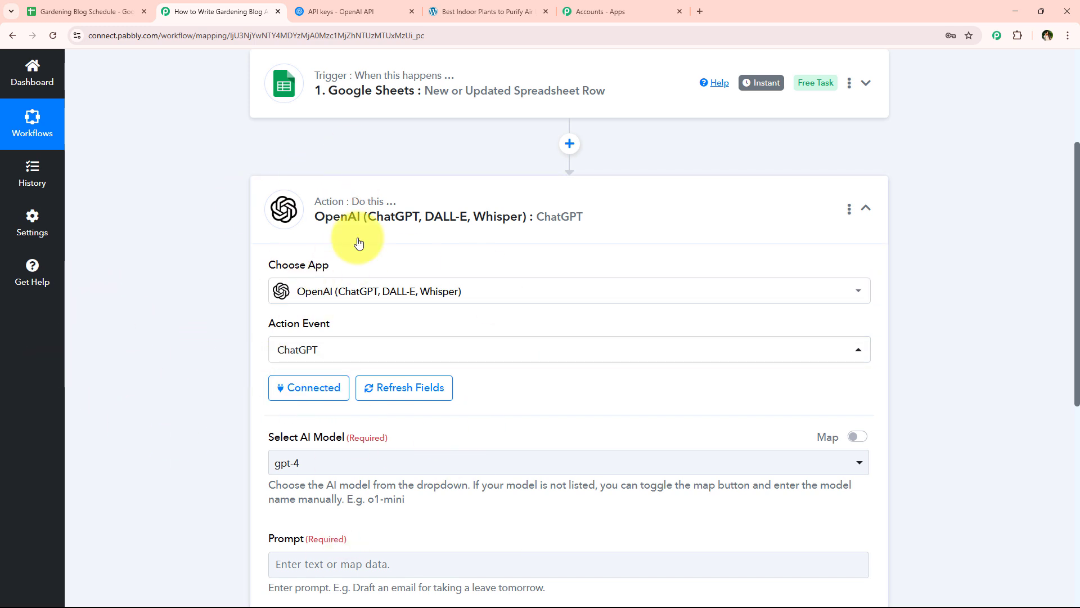
- Select gpt-4 as the AI model for the ChatGPT action and look through the other available models
{"action": "scroll", "coordinate": [221, 275], "scroll_direction": "down", "scroll_amount": 3}
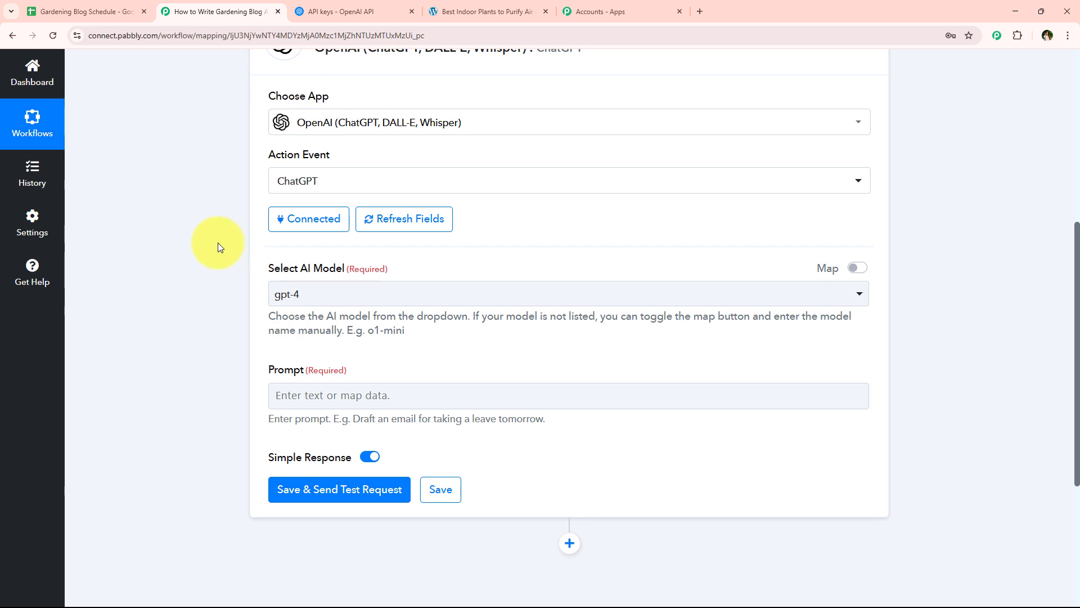
{"action": "left_click_drag", "start_coordinate": [259, 274], "coordinate": [340, 268]}
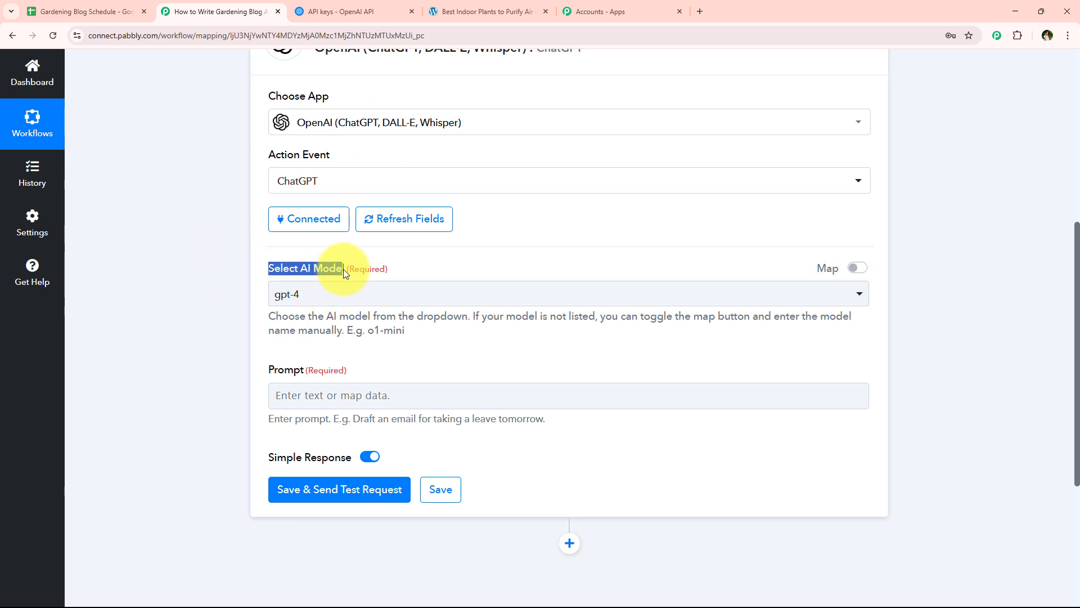
{"action": "left_click", "coordinate": [283, 295]}
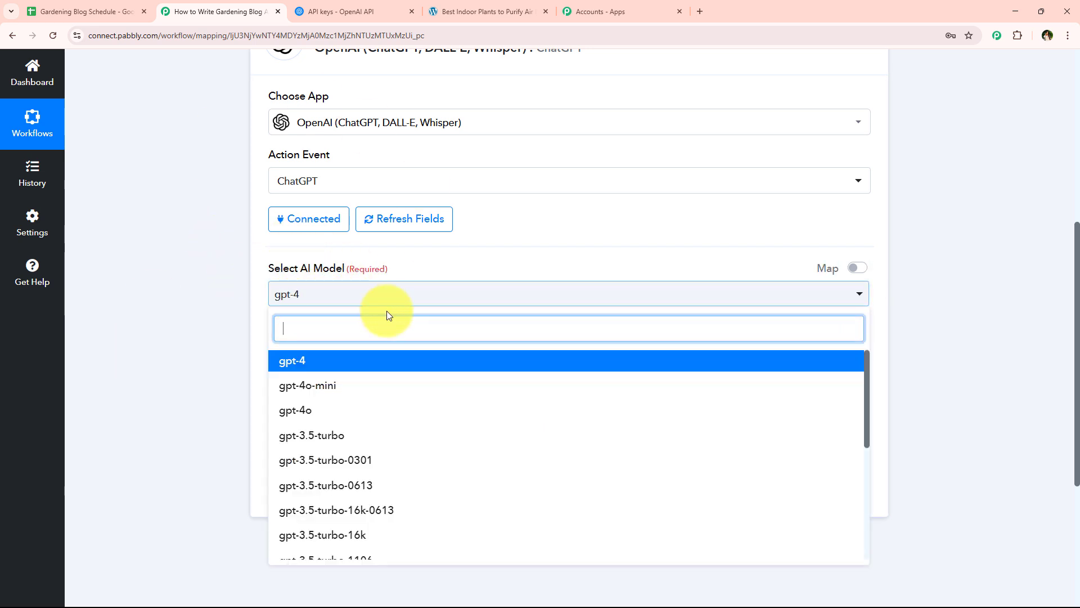
{"action": "left_click", "coordinate": [484, 362]}
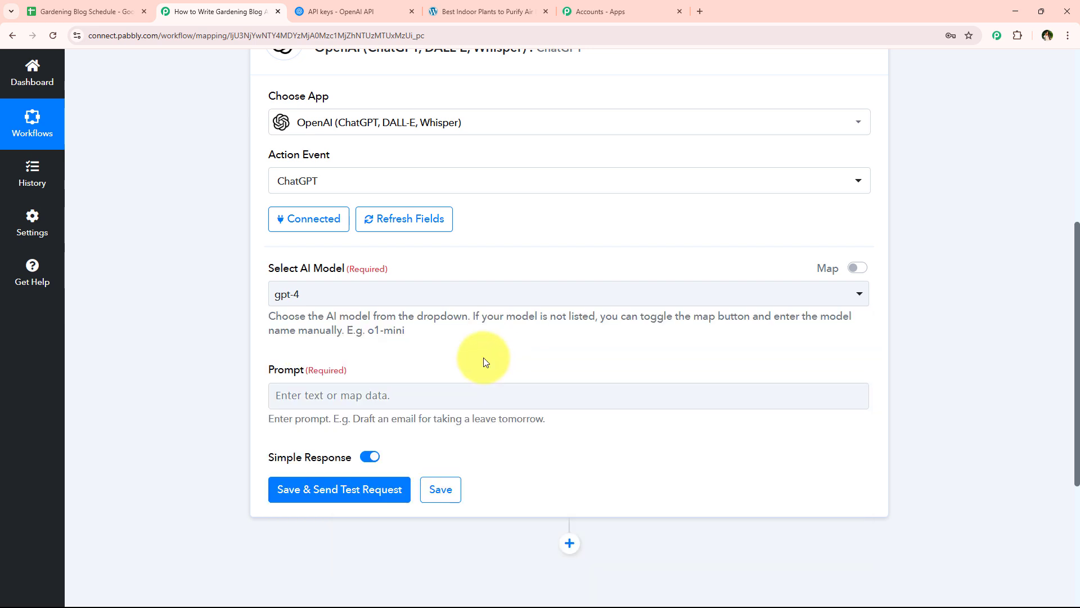
{"action": "left_click", "coordinate": [314, 294]}
{"action": "scroll", "coordinate": [374, 380], "scroll_direction": "down", "scroll_amount": 1}
{"action": "scroll", "coordinate": [384, 372], "scroll_direction": "down", "scroll_amount": 2}
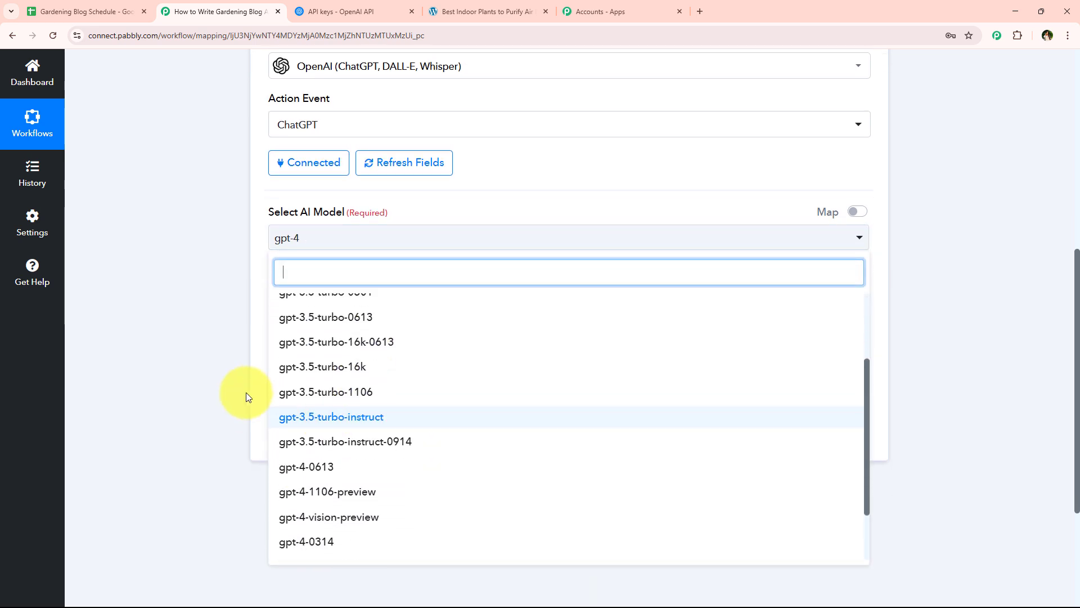
{"action": "left_click", "coordinate": [242, 355]}
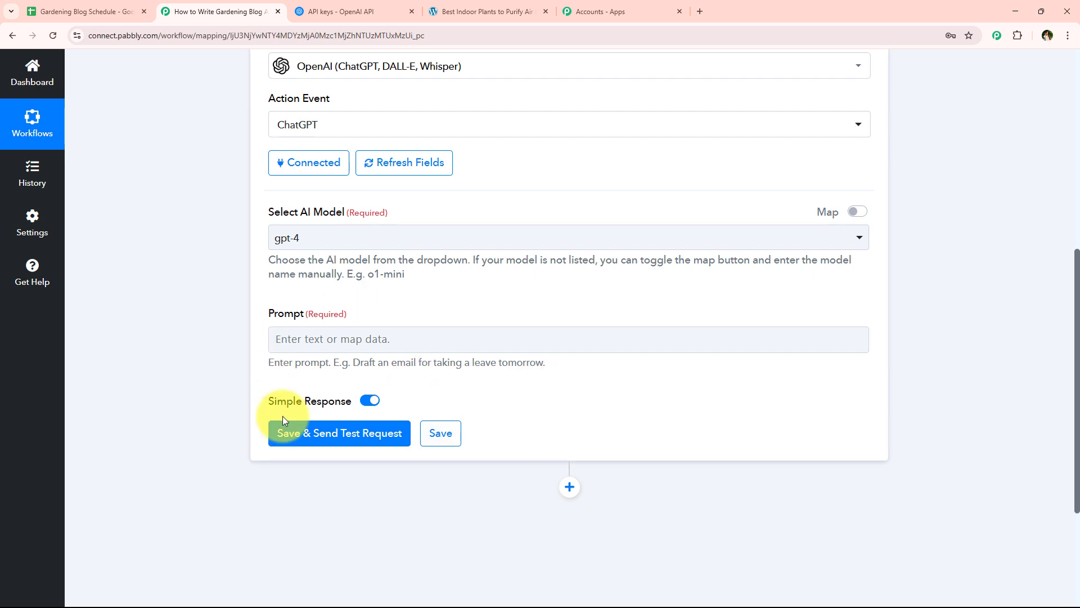
- Paste the gardening blog article prompt with empty Topic, Keywords and Target Audience lines, SEO instructions and an 800-1000 word count
{"action": "left_click", "coordinate": [281, 337]}
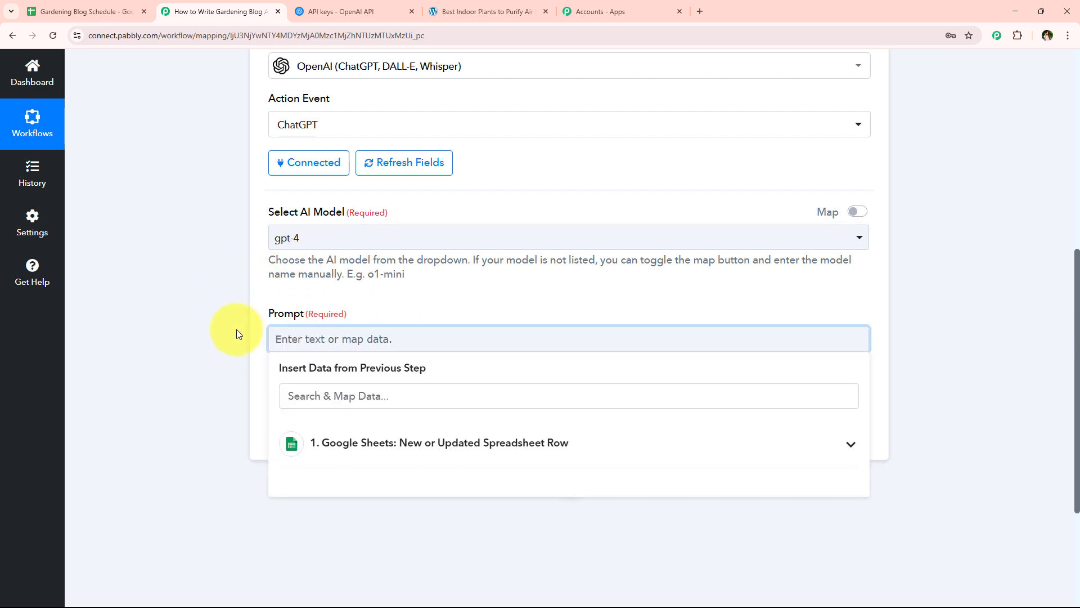
{"action": "key", "text": "ctrl+v"}
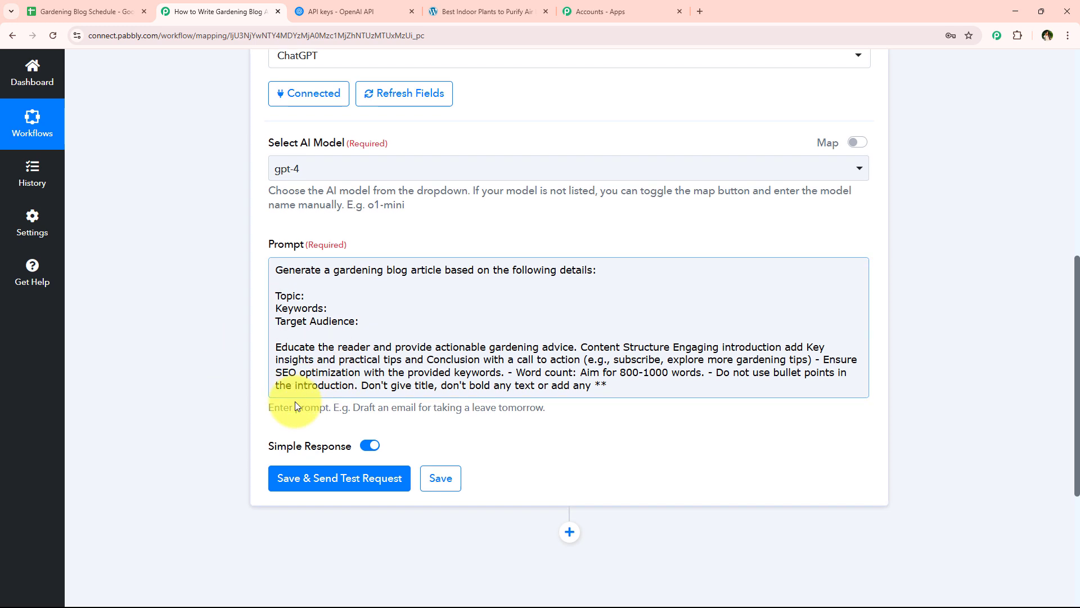
{"action": "scroll", "coordinate": [295, 400], "scroll_direction": "down", "scroll_amount": 1}
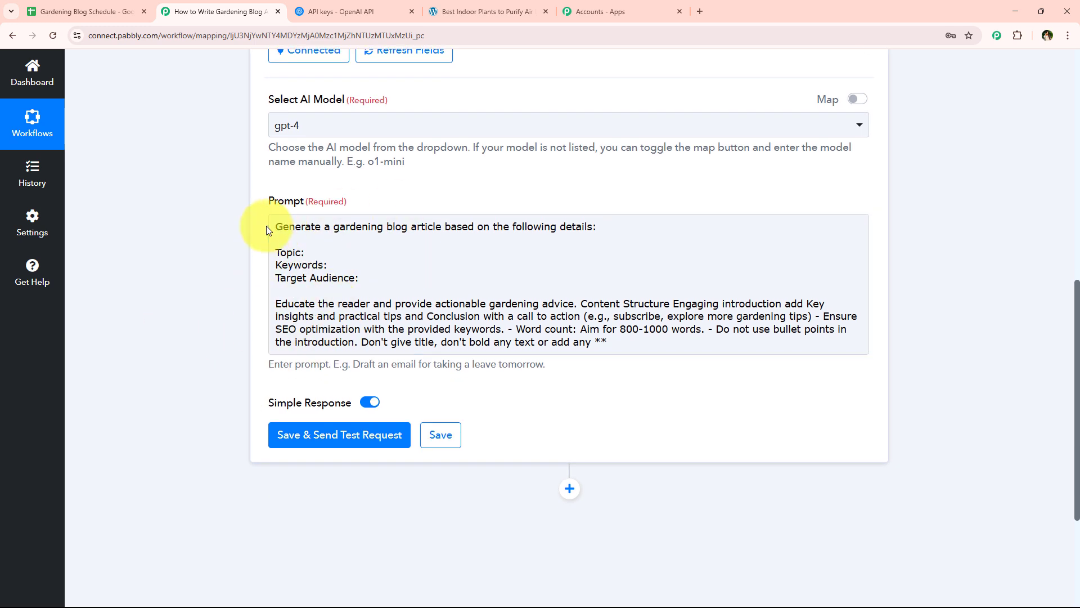
{"action": "left_click", "coordinate": [365, 227]}
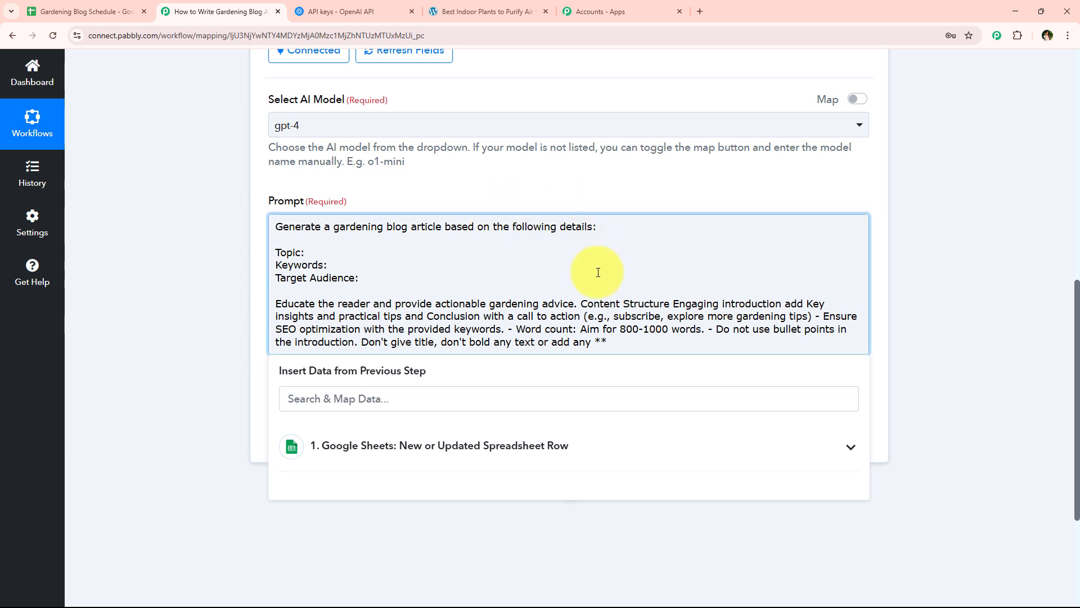
{"action": "left_click", "coordinate": [385, 279]}
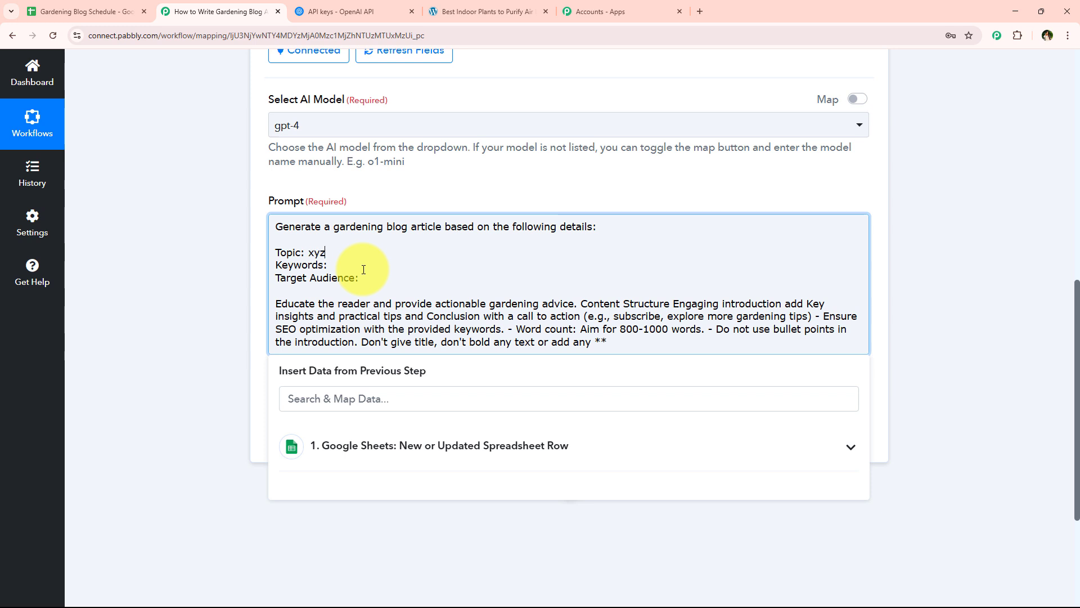
{"action": "scroll", "coordinate": [214, 406], "scroll_direction": "down", "scroll_amount": 1}
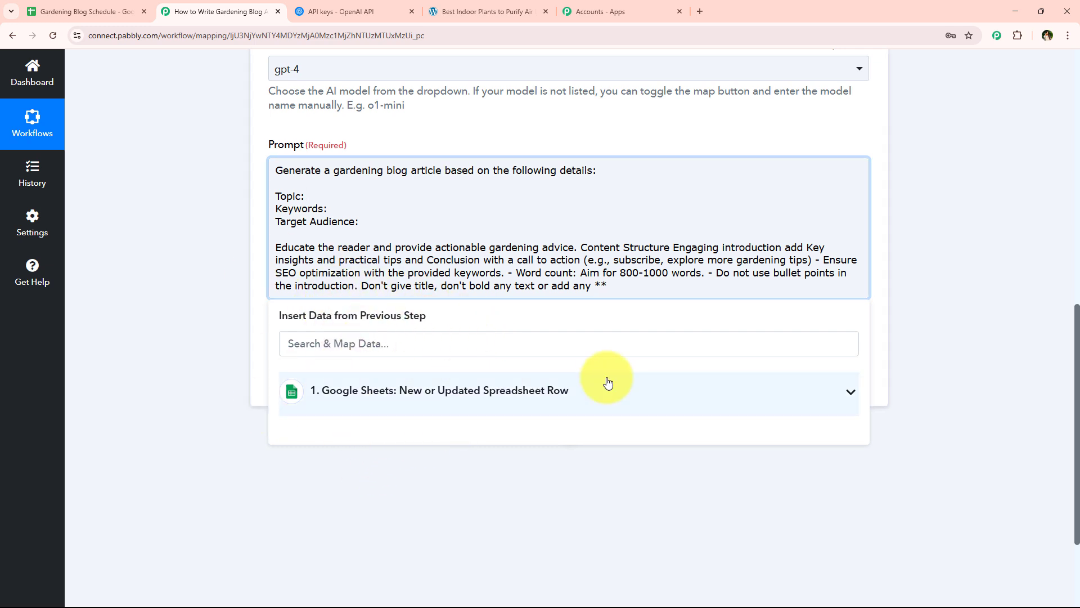
- Map the Topic value from the Google Sheets step onto the Topic line of the ChatGPT prompt
{"action": "left_click", "coordinate": [437, 397]}
{"action": "scroll", "coordinate": [495, 482], "scroll_direction": "down", "scroll_amount": 3}
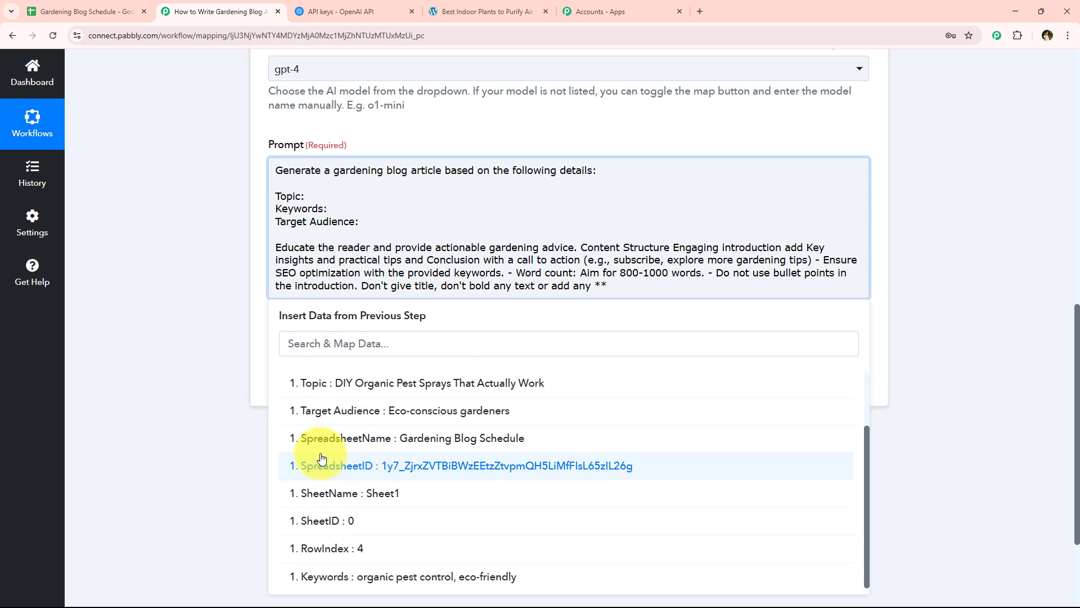
{"action": "left_click", "coordinate": [231, 409]}
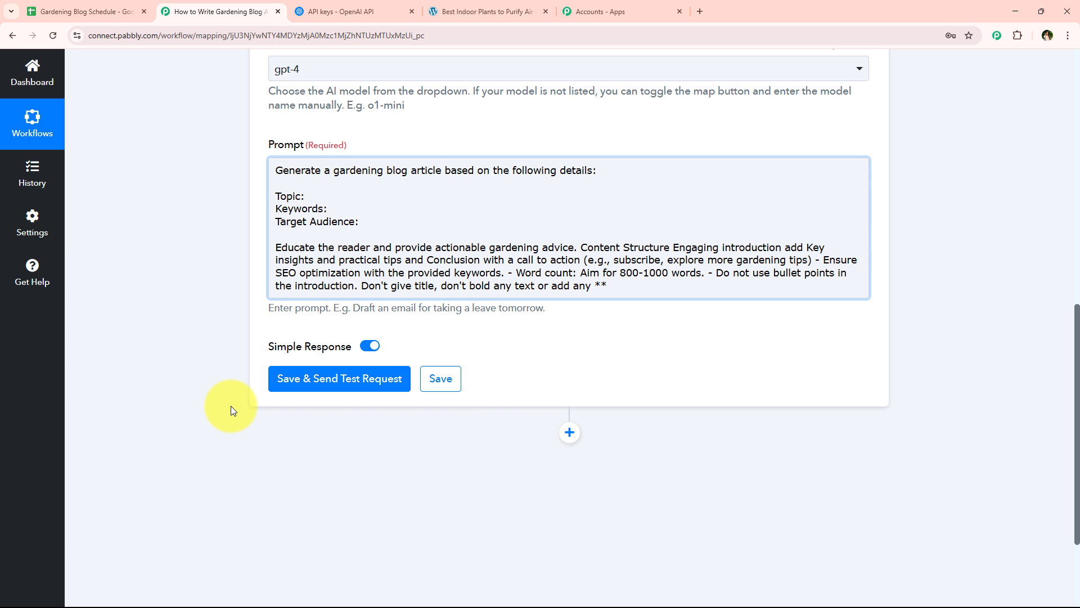
{"action": "left_click", "coordinate": [334, 197]}
{"action": "left_click", "coordinate": [341, 344]}
{"action": "type", "text": "top"}
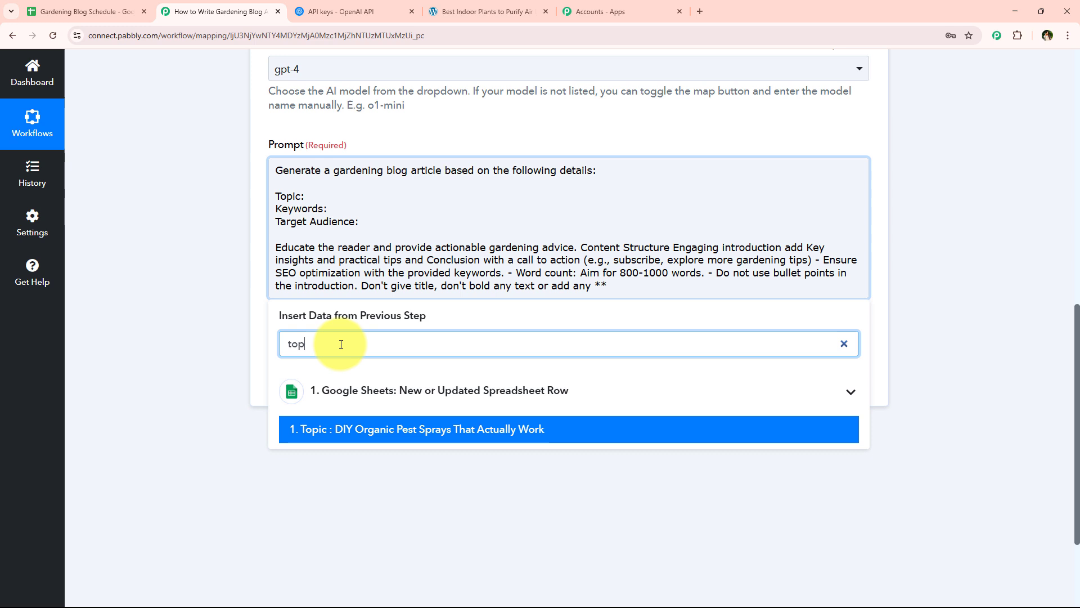
{"action": "left_click", "coordinate": [361, 431]}
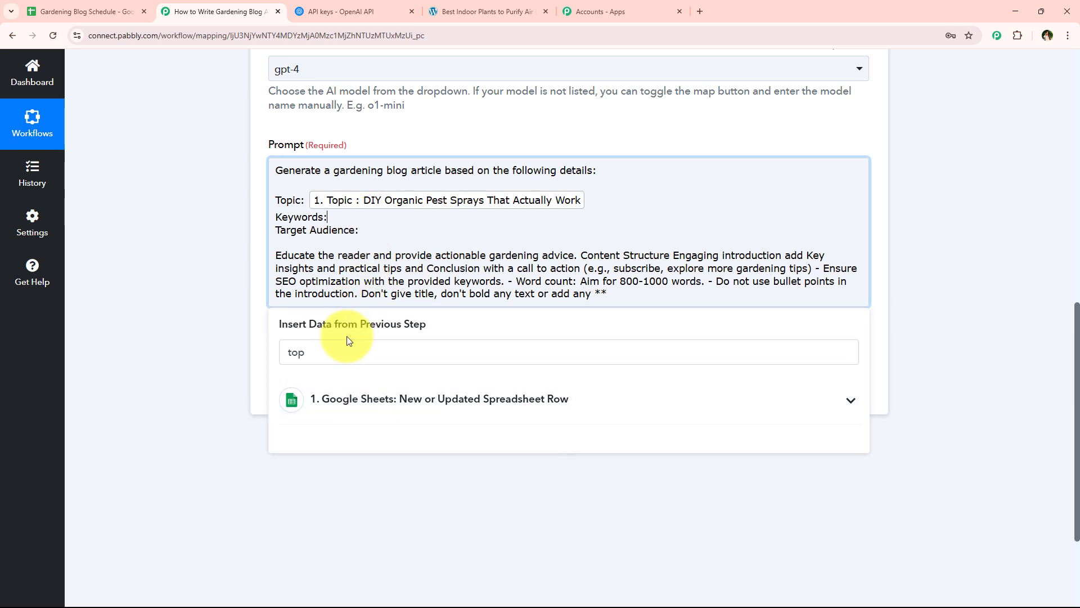
- Map the Google Sheets Keywords and Target Audience values onto their matching lines in the prompt
{"action": "left_click", "coordinate": [326, 360]}
{"action": "type", "text": "key"}
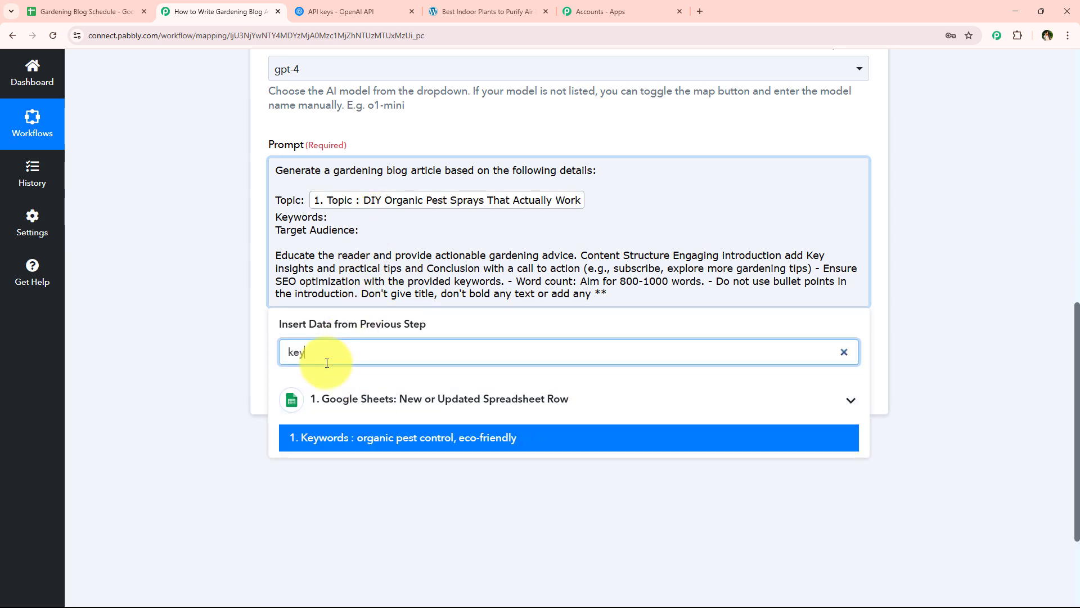
{"action": "left_click", "coordinate": [373, 440]}
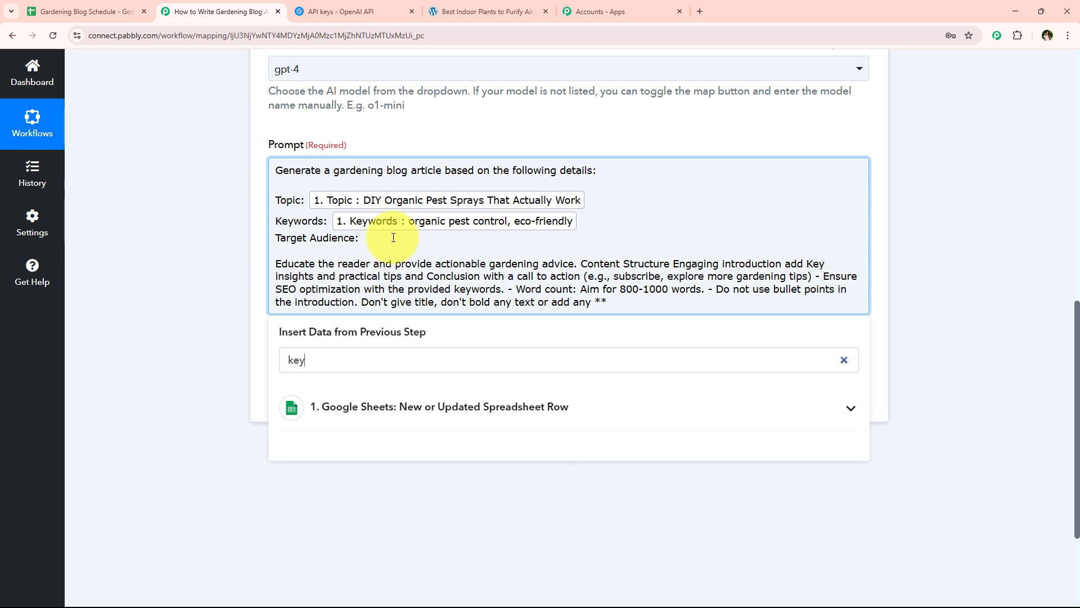
{"action": "left_click", "coordinate": [361, 350]}
{"action": "type", "text": "ta"}
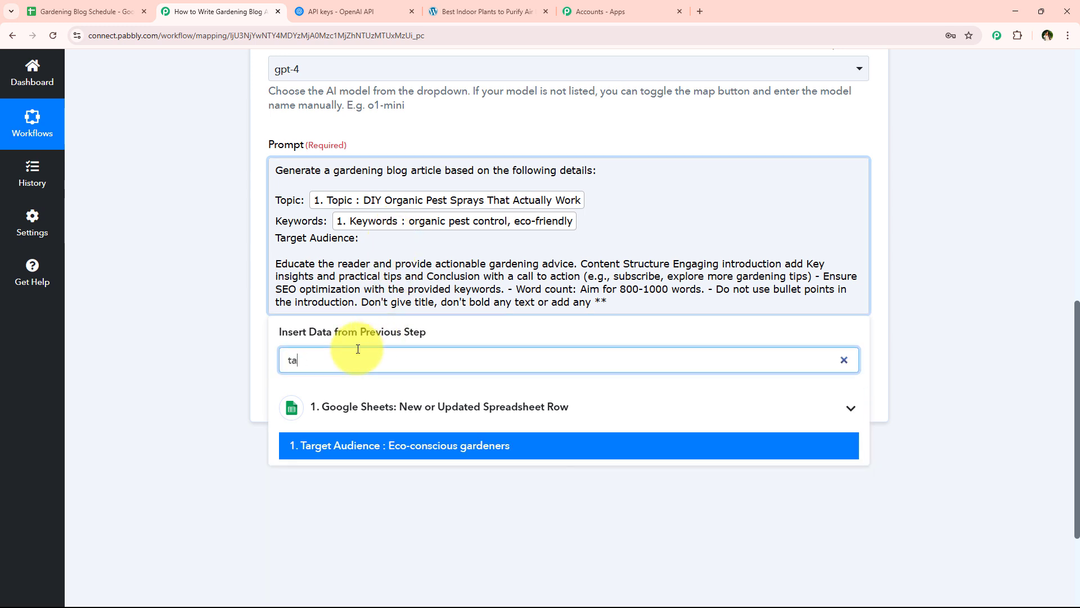
{"action": "left_click", "coordinate": [382, 444]}
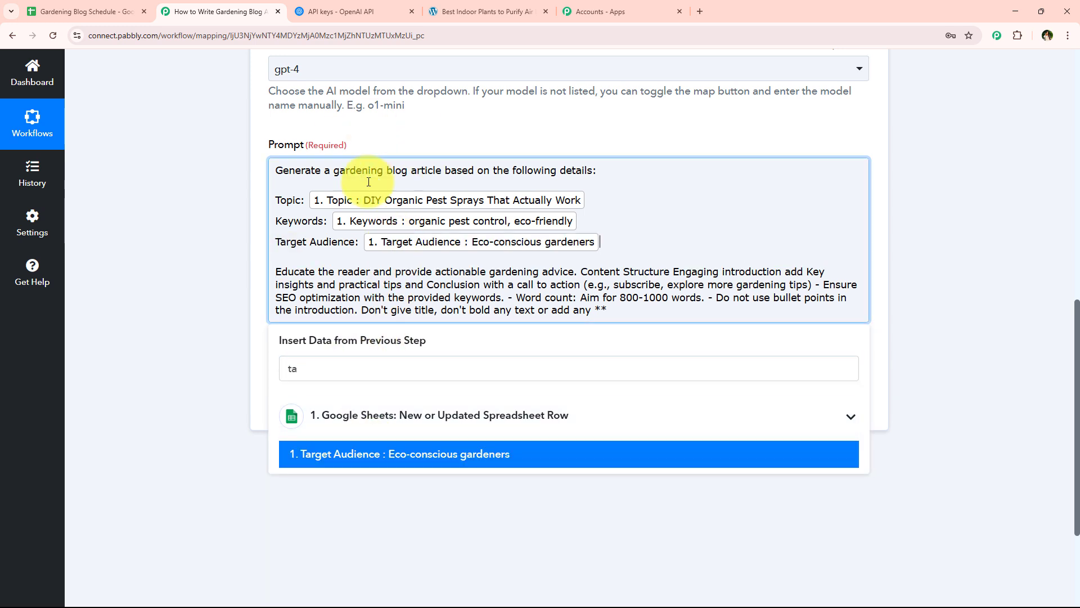
{"action": "left_click", "coordinate": [234, 232]}
- Save the ChatGPT action with its mapped prompt and send a test request
{"action": "scroll", "coordinate": [308, 208], "scroll_direction": "down", "scroll_amount": 1}
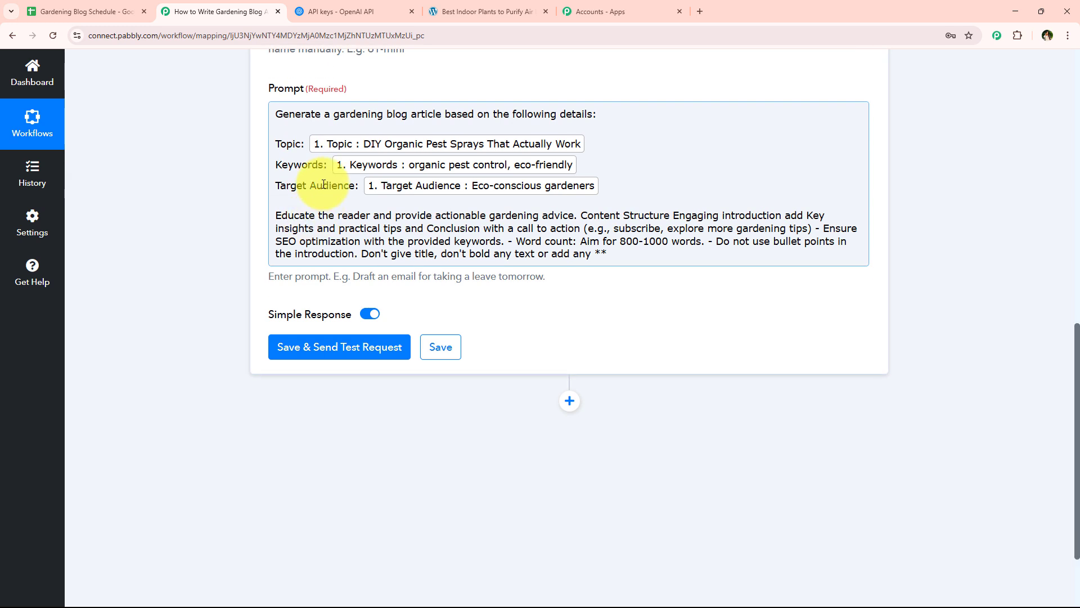
{"action": "left_click", "coordinate": [360, 355]}
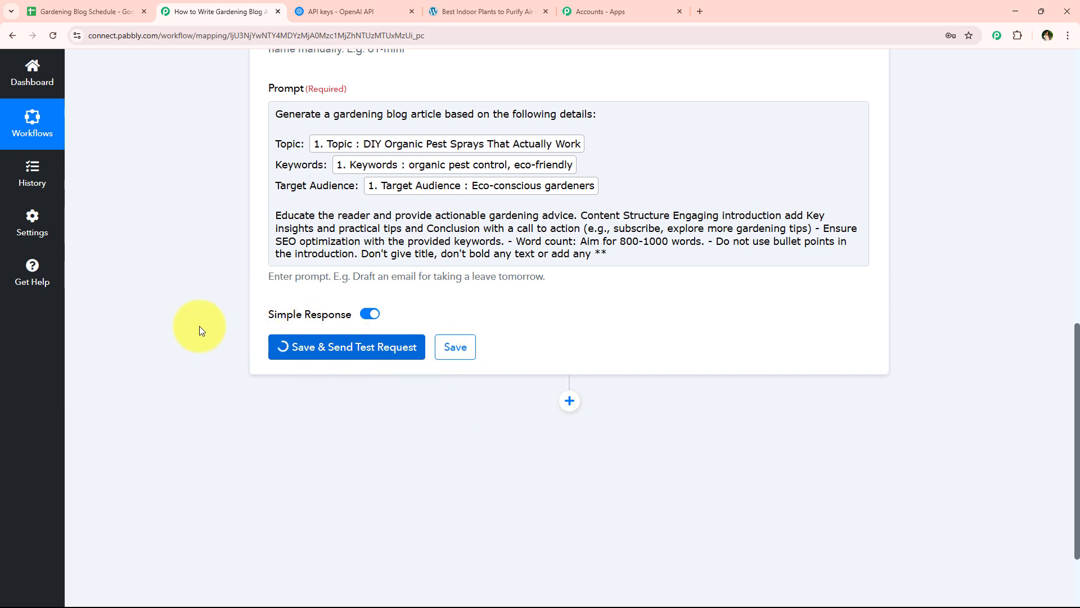
{"action": "scroll", "coordinate": [238, 355], "scroll_direction": "up", "scroll_amount": 1}
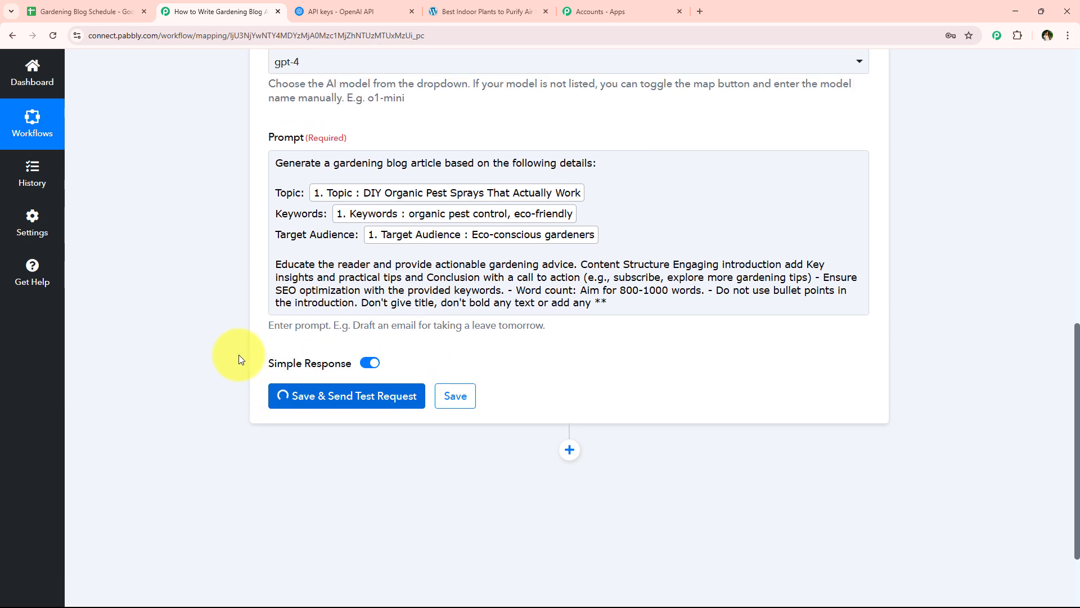
{"action": "scroll", "coordinate": [239, 355], "scroll_direction": "up", "scroll_amount": 1}
{"action": "scroll", "coordinate": [467, 226], "scroll_direction": "down", "scroll_amount": 2}
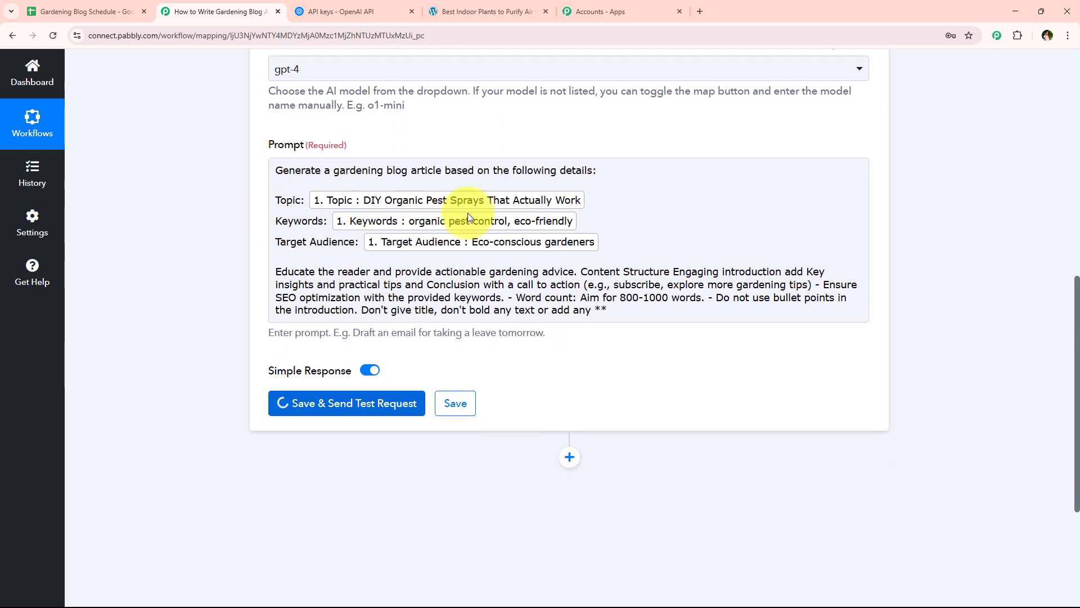
{"action": "scroll", "coordinate": [386, 404], "scroll_direction": "down", "scroll_amount": 1}
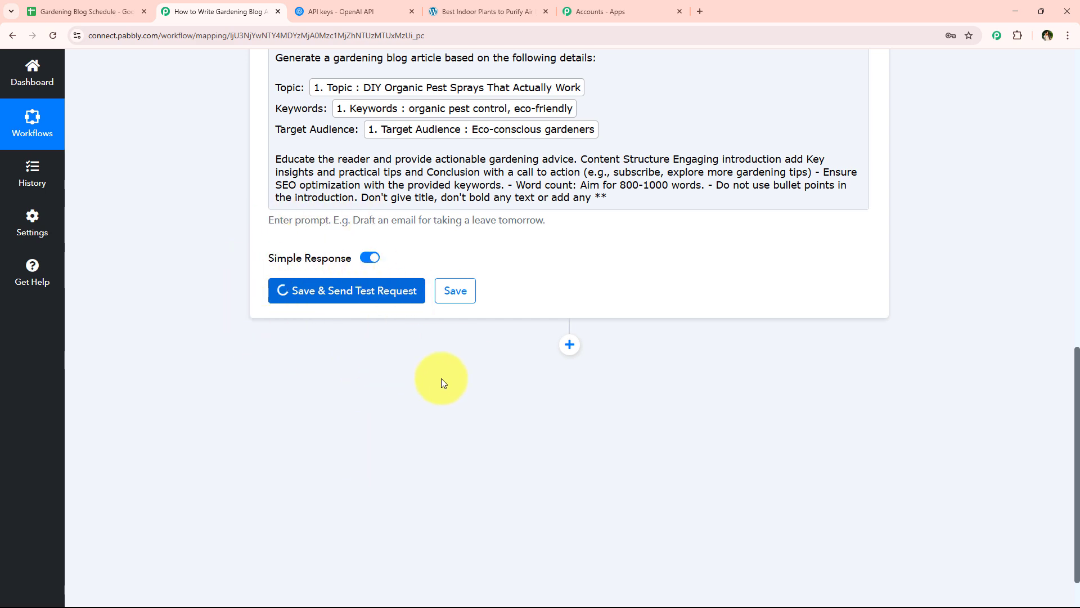
- Examine the ChatGPT test response, enlarging the Choices 0 Message Content value to read through the generated article
{"action": "scroll", "coordinate": [439, 299], "scroll_direction": "down", "scroll_amount": 4}
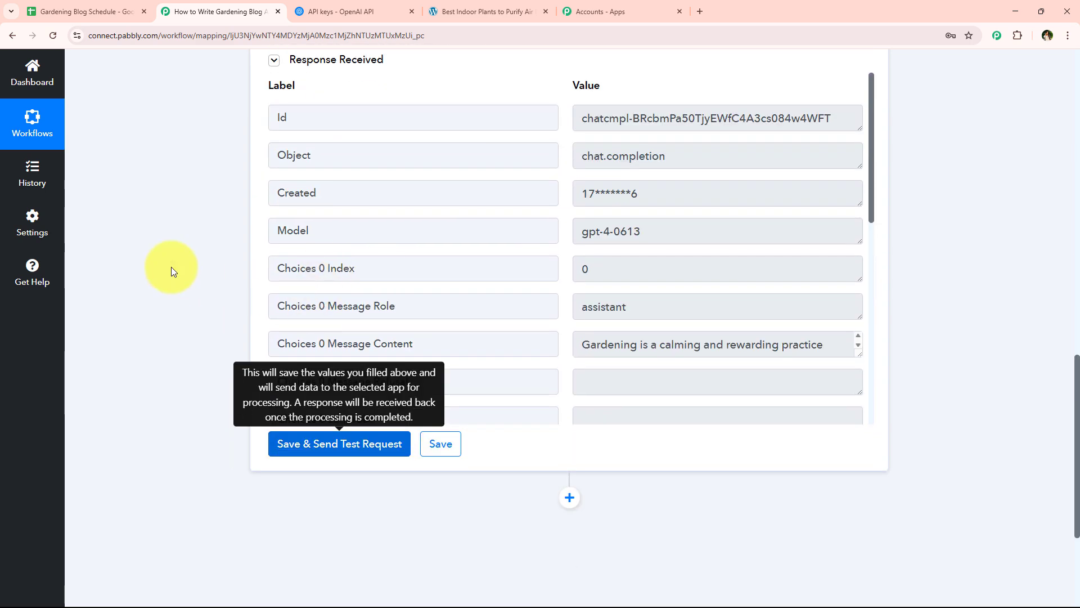
{"action": "scroll", "coordinate": [675, 270], "scroll_direction": "down", "scroll_amount": 4}
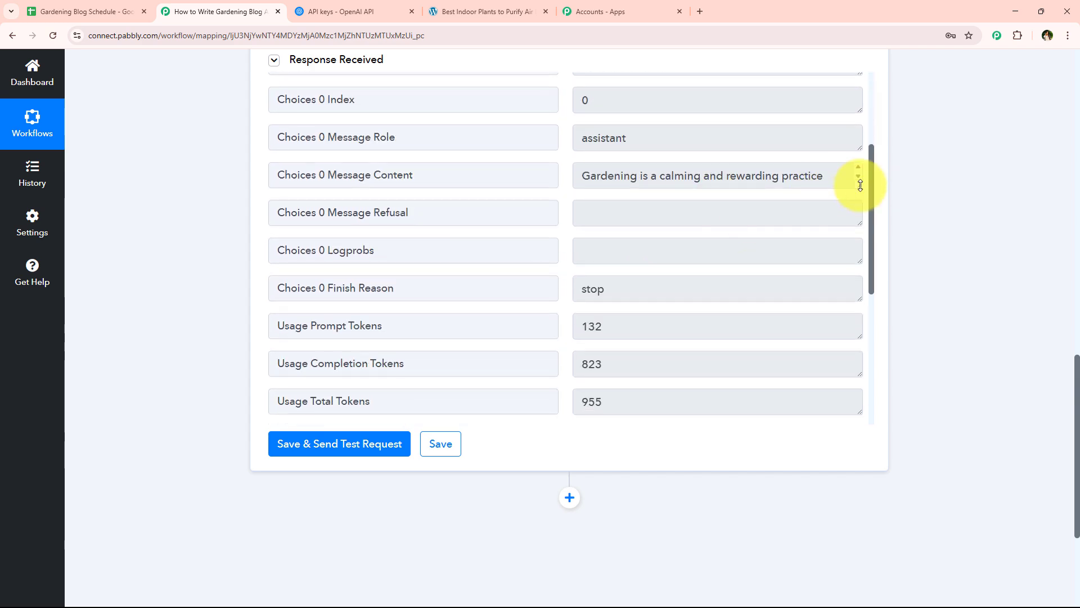
{"action": "left_click_drag", "start_coordinate": [860, 185], "coordinate": [861, 411]}
{"action": "scroll", "coordinate": [778, 282], "scroll_direction": "down", "scroll_amount": 15}
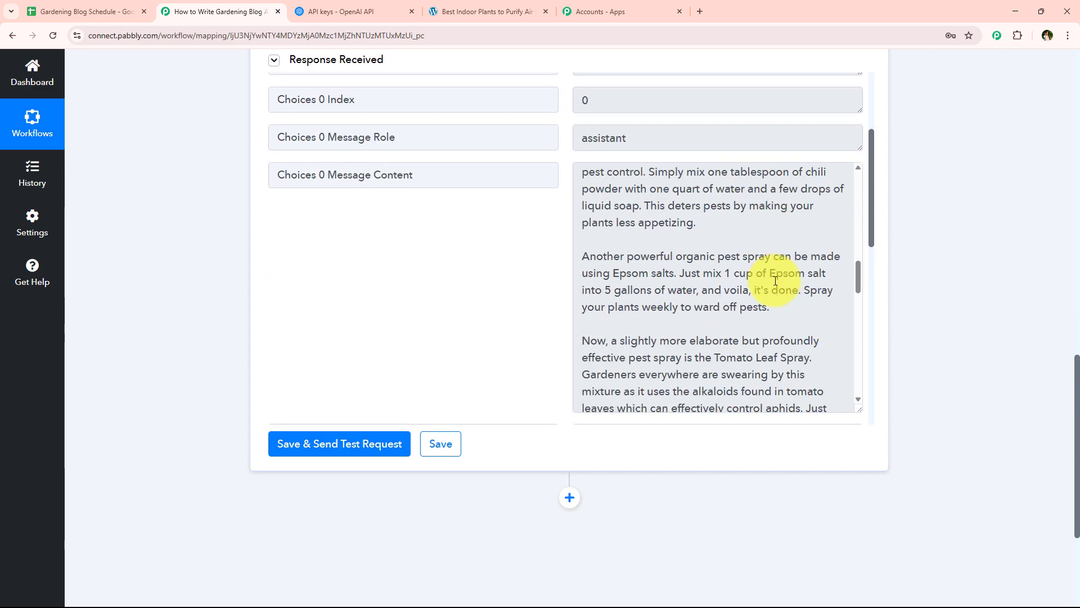
{"action": "scroll", "coordinate": [776, 281], "scroll_direction": "down", "scroll_amount": 12}
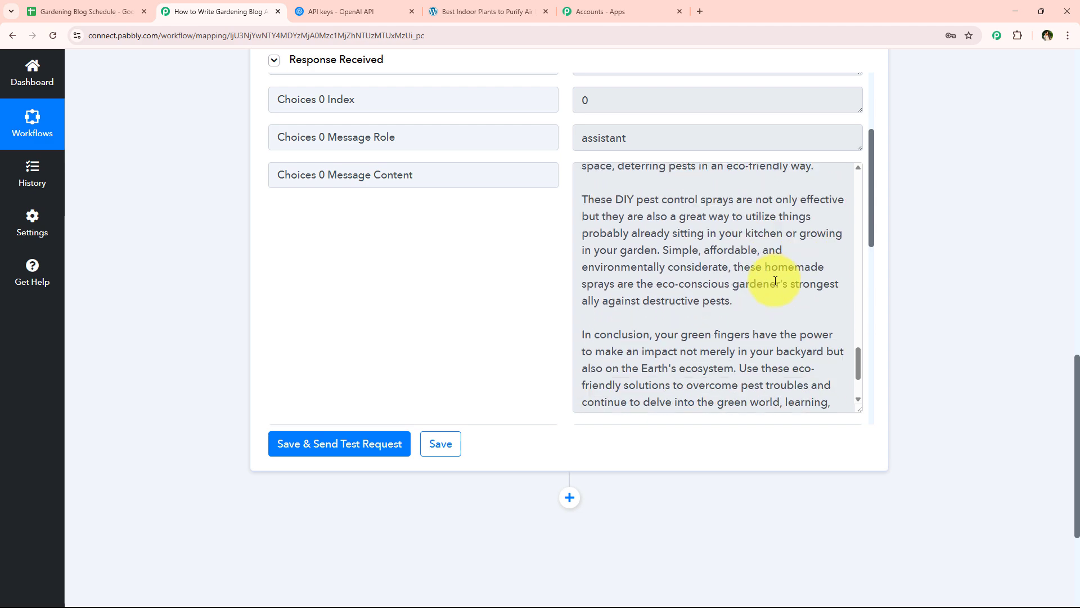
{"action": "scroll", "coordinate": [775, 281], "scroll_direction": "down", "scroll_amount": 3}
{"action": "scroll", "coordinate": [638, 306], "scroll_direction": "up", "scroll_amount": 5}
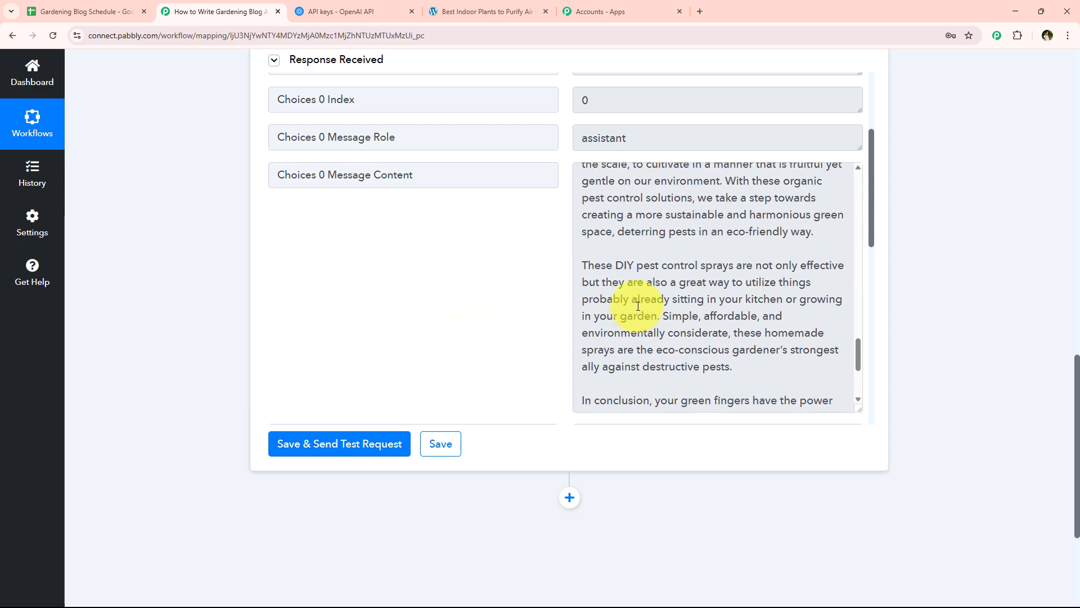
{"action": "scroll", "coordinate": [778, 375], "scroll_direction": "up", "scroll_amount": 5}
{"action": "scroll", "coordinate": [703, 248], "scroll_direction": "down", "scroll_amount": 4}
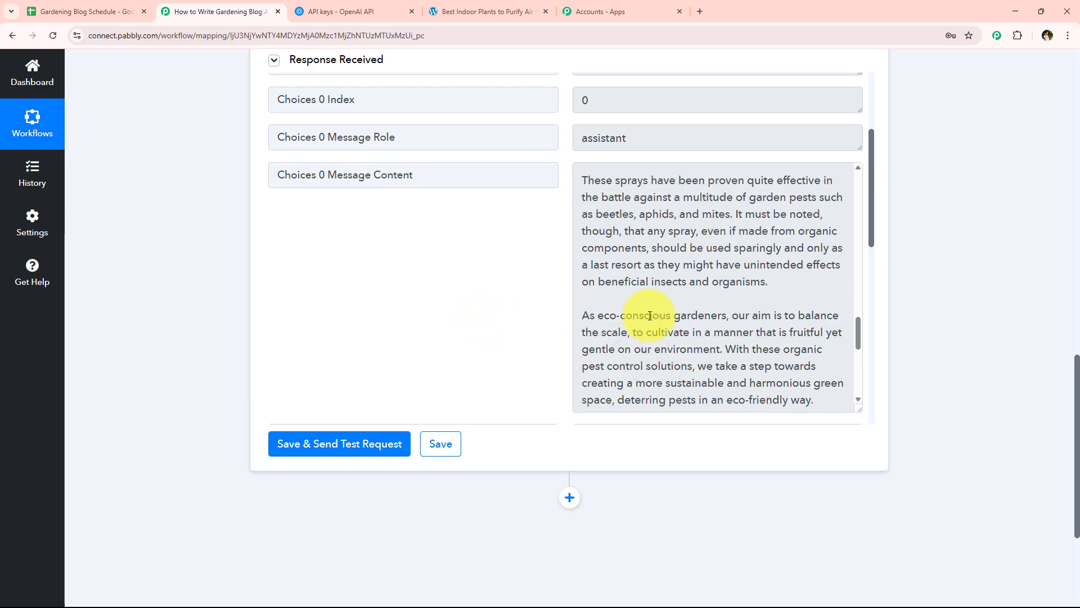
- Add a WordPress action after the ChatGPT step with Create a Post as its action event
{"action": "left_click", "coordinate": [572, 495]}
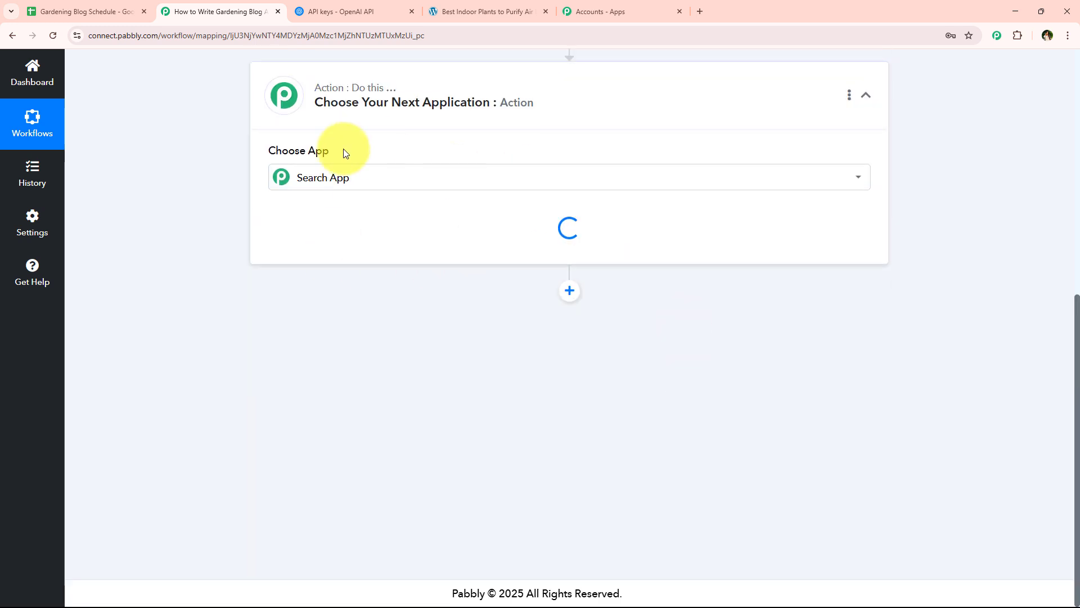
{"action": "left_click", "coordinate": [354, 304]}
{"action": "type", "text": "Wo"}
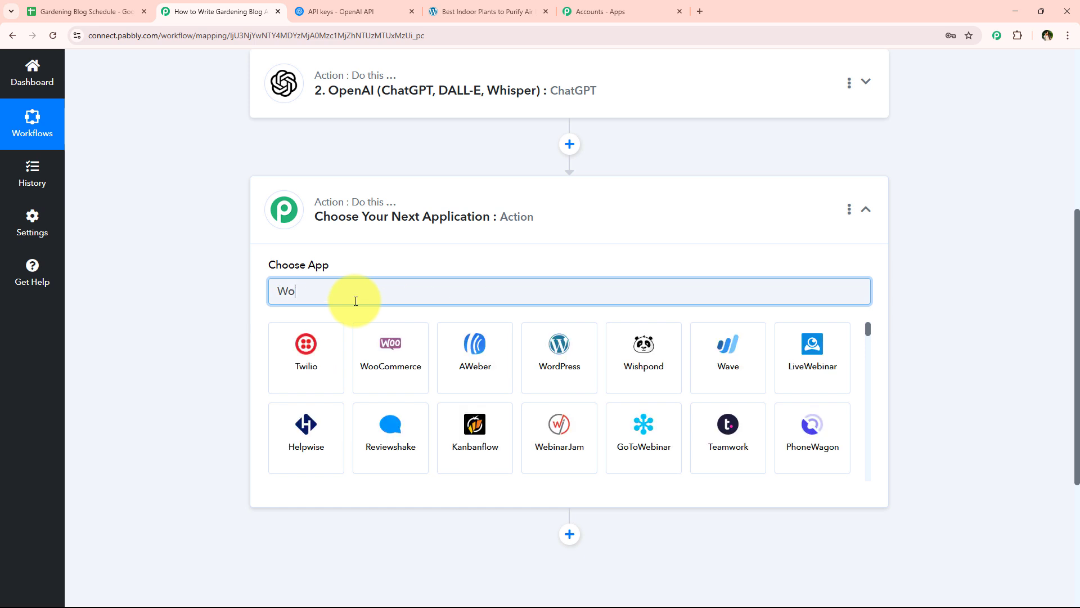
{"action": "type", "text": "rd"}
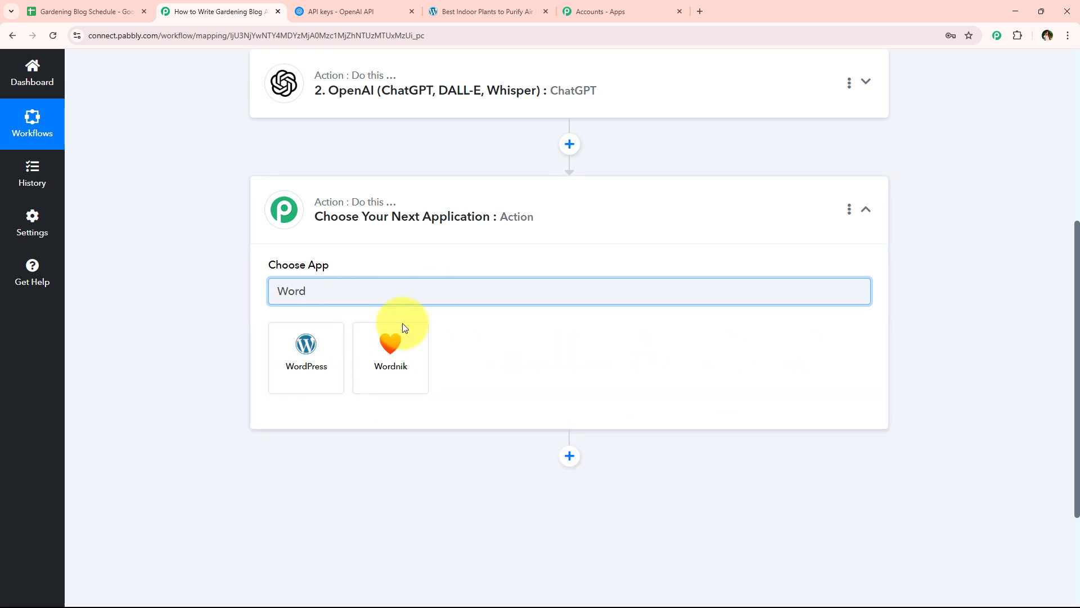
{"action": "left_click", "coordinate": [306, 343]}
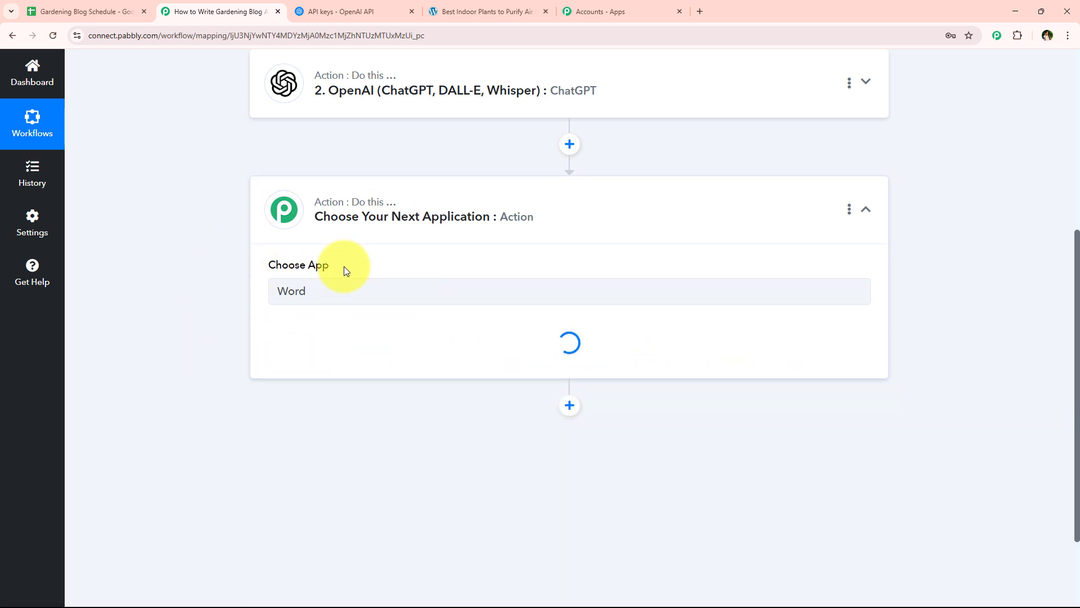
{"action": "left_click_drag", "start_coordinate": [274, 321], "coordinate": [347, 352]}
{"action": "left_click", "coordinate": [348, 352]}
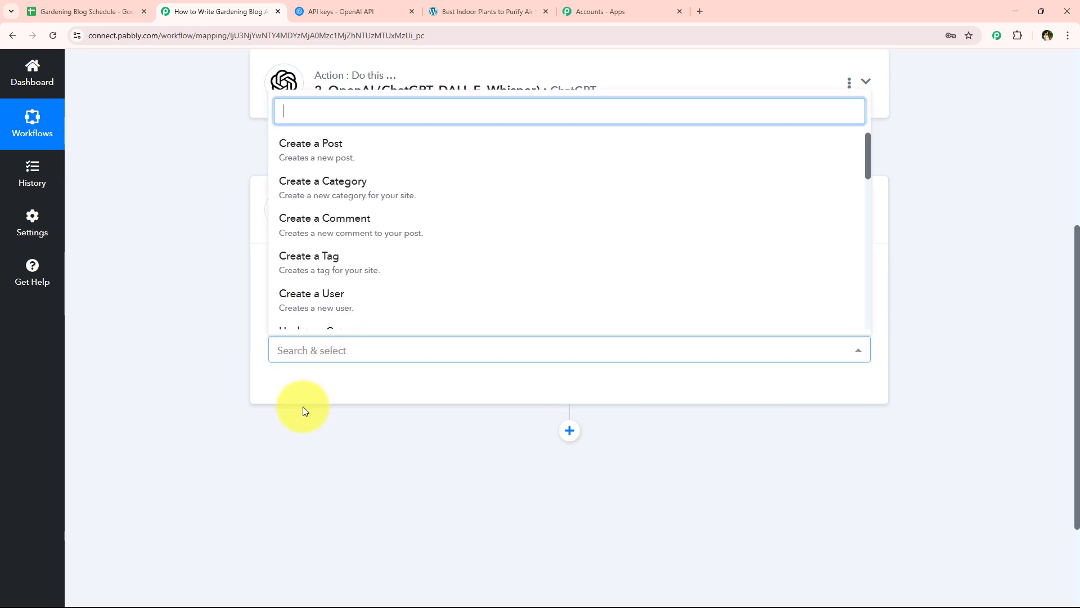
{"action": "left_click", "coordinate": [321, 153]}
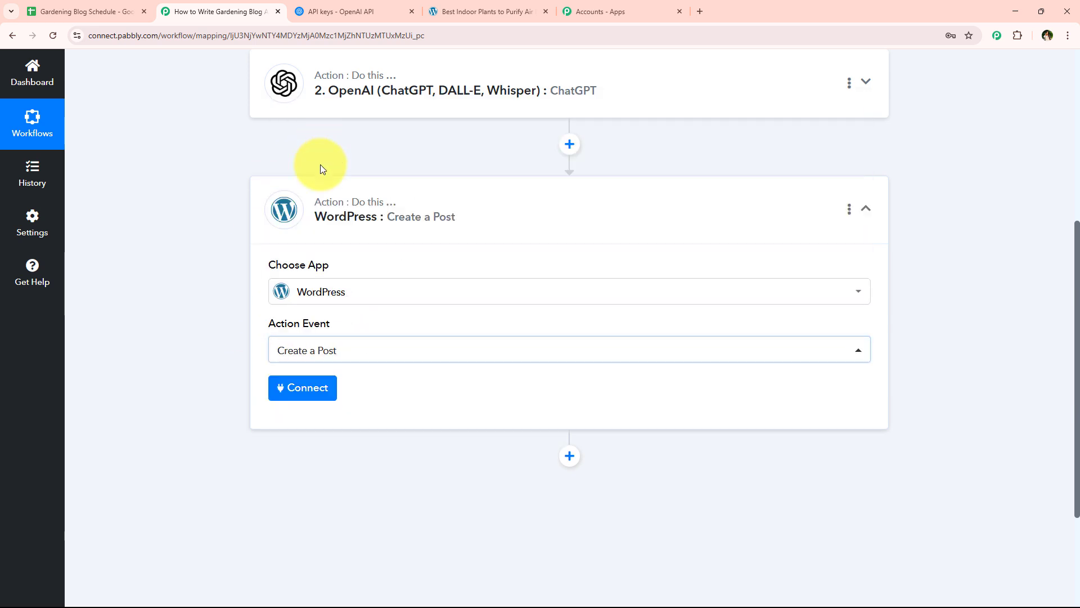
- Start a new WordPress account connection for the Create a Post action instead of using the existing one
{"action": "left_click", "coordinate": [326, 394]}
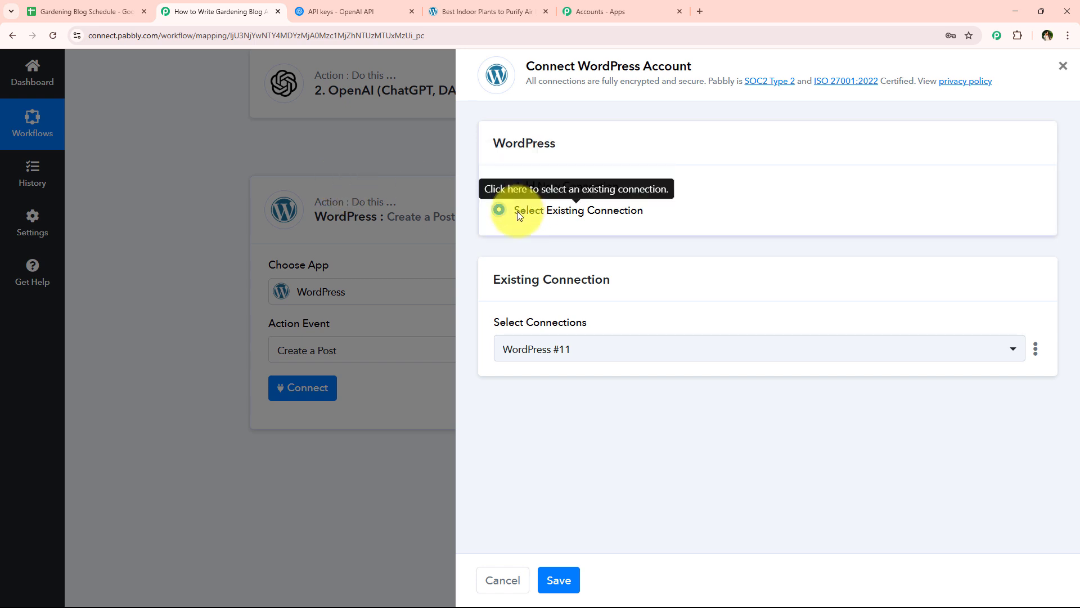
{"action": "left_click_drag", "start_coordinate": [516, 211], "coordinate": [687, 209]}
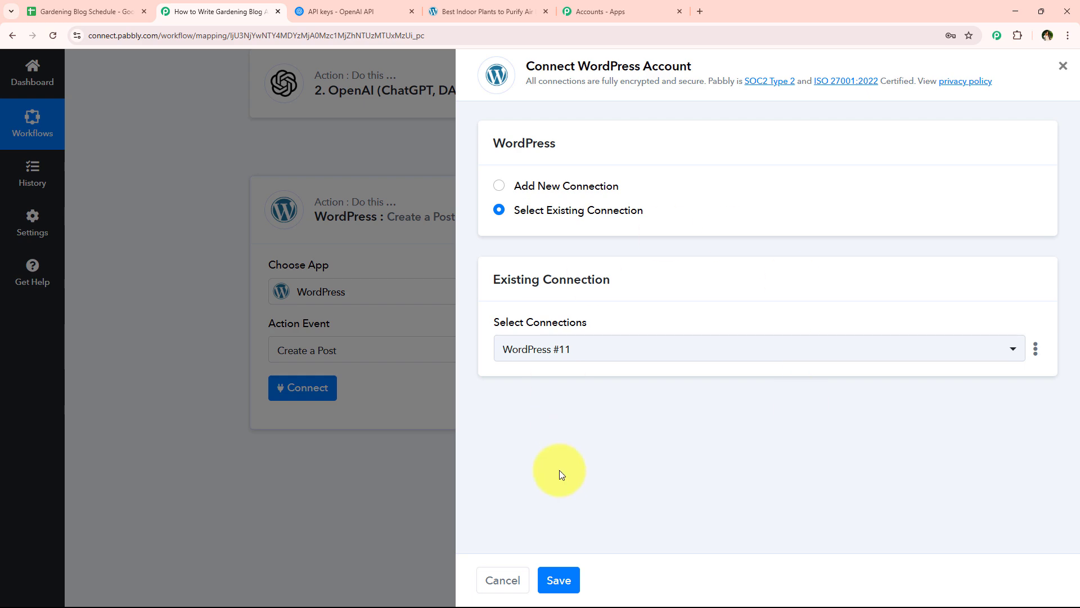
{"action": "left_click", "coordinate": [573, 186]}
{"action": "scroll", "coordinate": [610, 350], "scroll_direction": "down", "scroll_amount": 2}
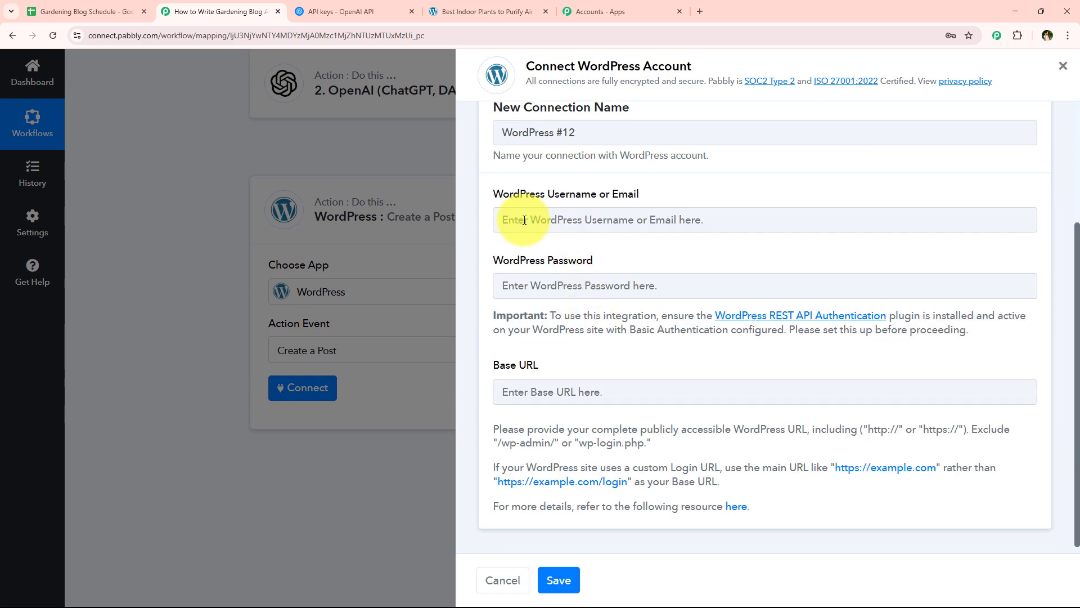
{"action": "left_click_drag", "start_coordinate": [495, 191], "coordinate": [633, 261]}
{"action": "left_click", "coordinate": [738, 213]}
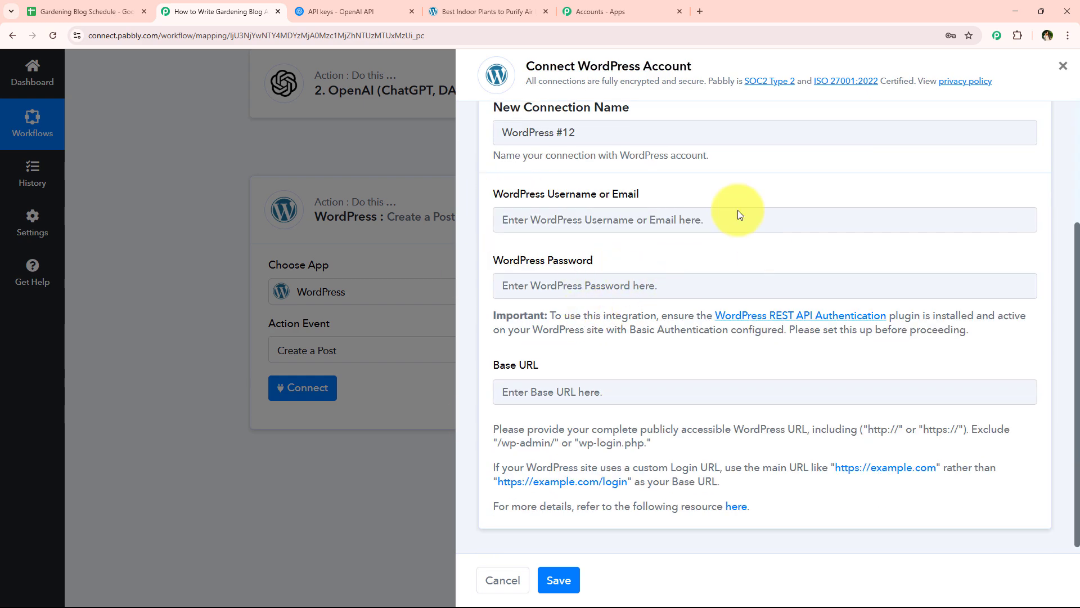
- Fill in the WordPress username and the WordPress password for the new connection
{"action": "left_click", "coordinate": [562, 211]}
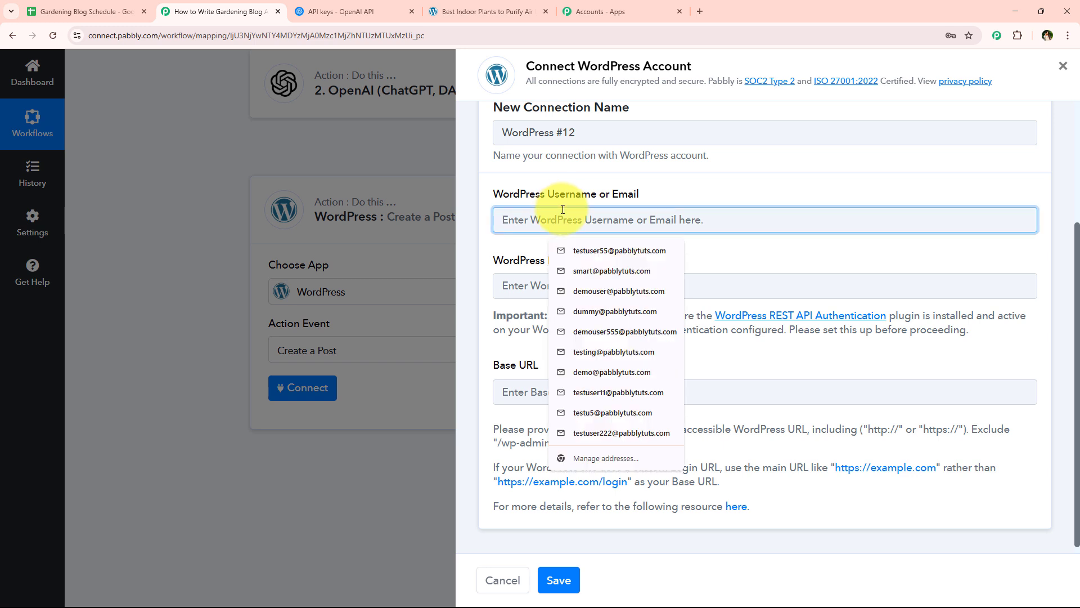
{"action": "type", "text": "shri"}
{"action": "left_click", "coordinate": [587, 248]}
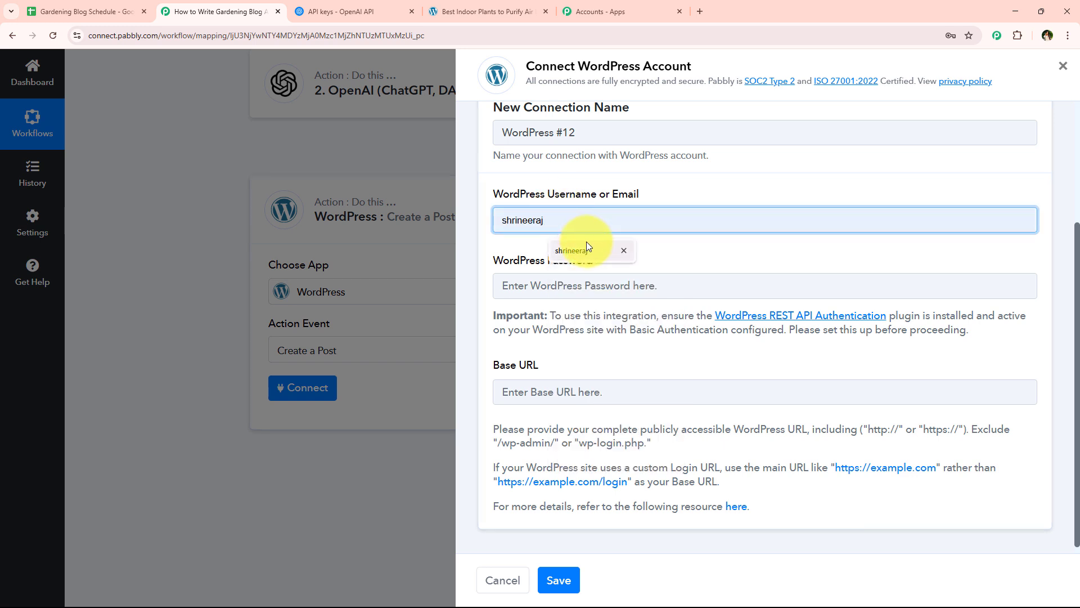
{"action": "left_click", "coordinate": [560, 284]}
{"action": "left_click", "coordinate": [597, 313]}
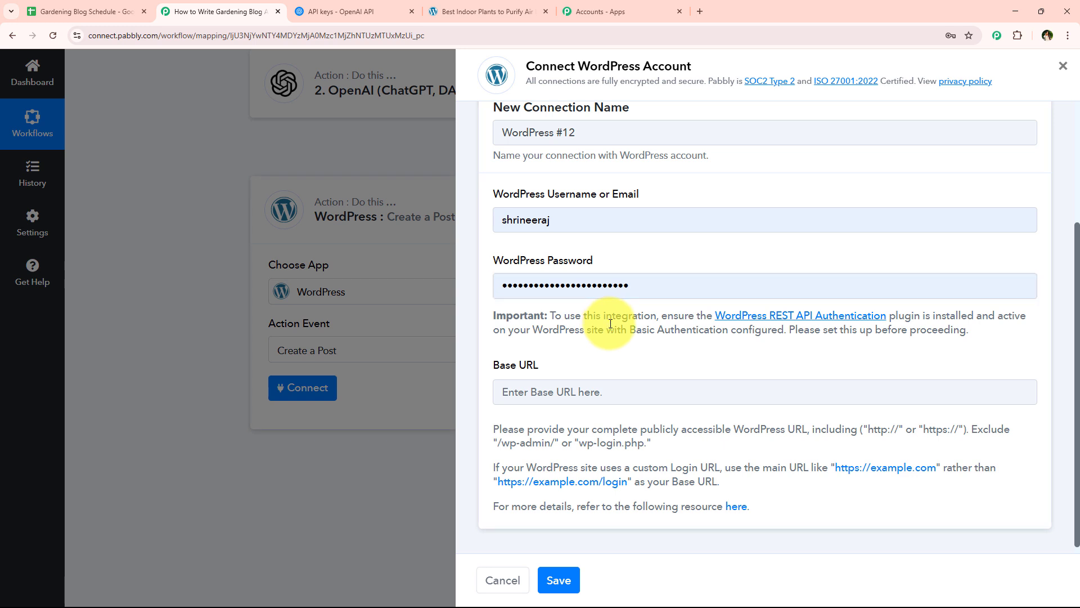
{"action": "left_click", "coordinate": [561, 317]}
{"action": "scroll", "coordinate": [561, 317], "scroll_direction": "down", "scroll_amount": 1}
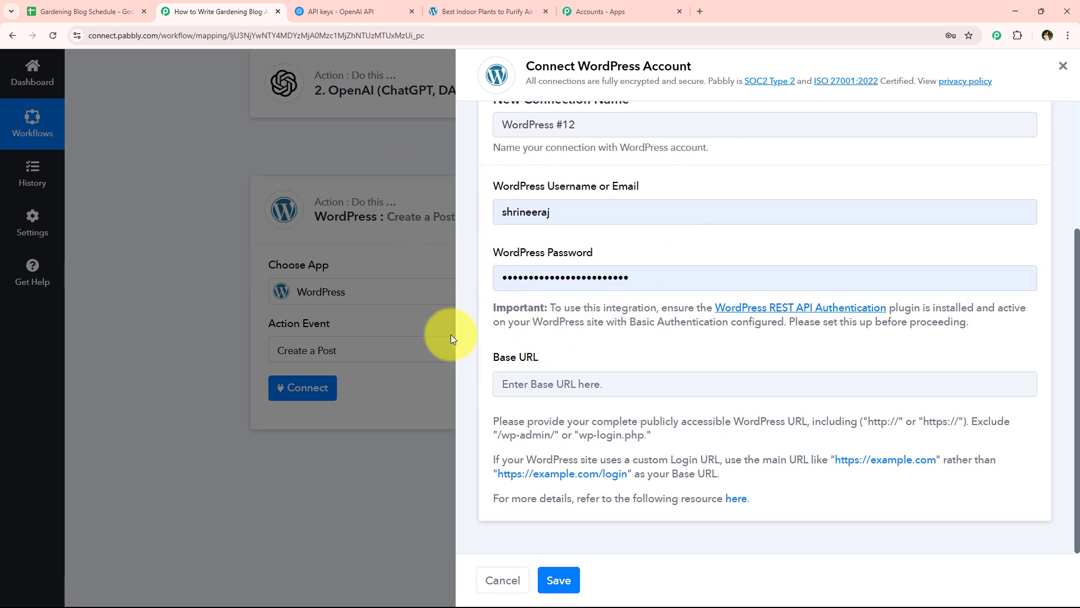
- Read the instructions on what the Base URL of the WordPress connection must contain
{"action": "left_click", "coordinate": [555, 353]}
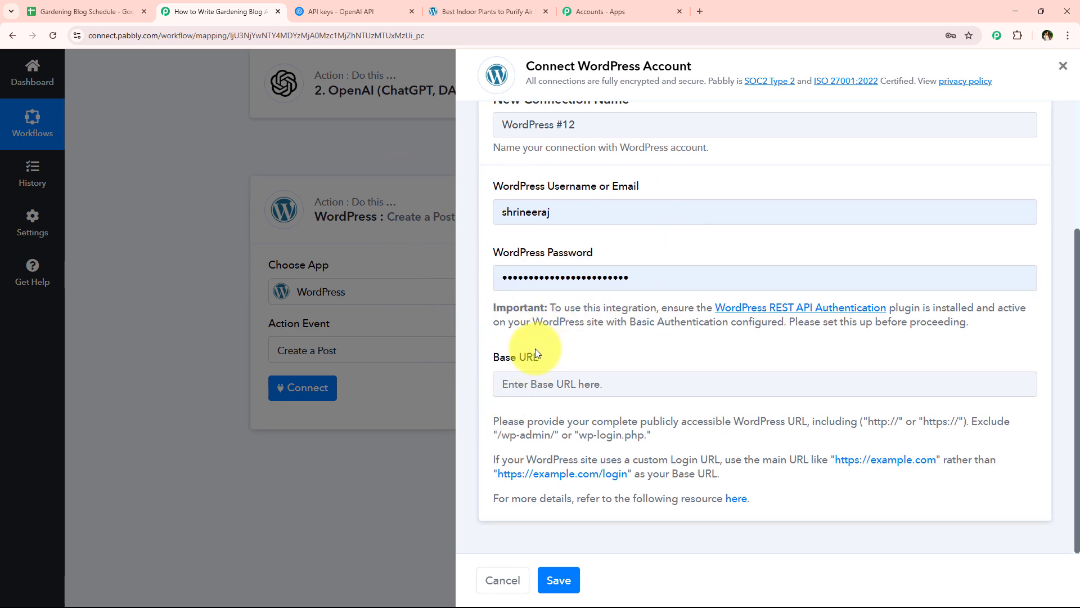
{"action": "left_click_drag", "start_coordinate": [495, 421], "coordinate": [857, 422]}
{"action": "left_click", "coordinate": [494, 412]}
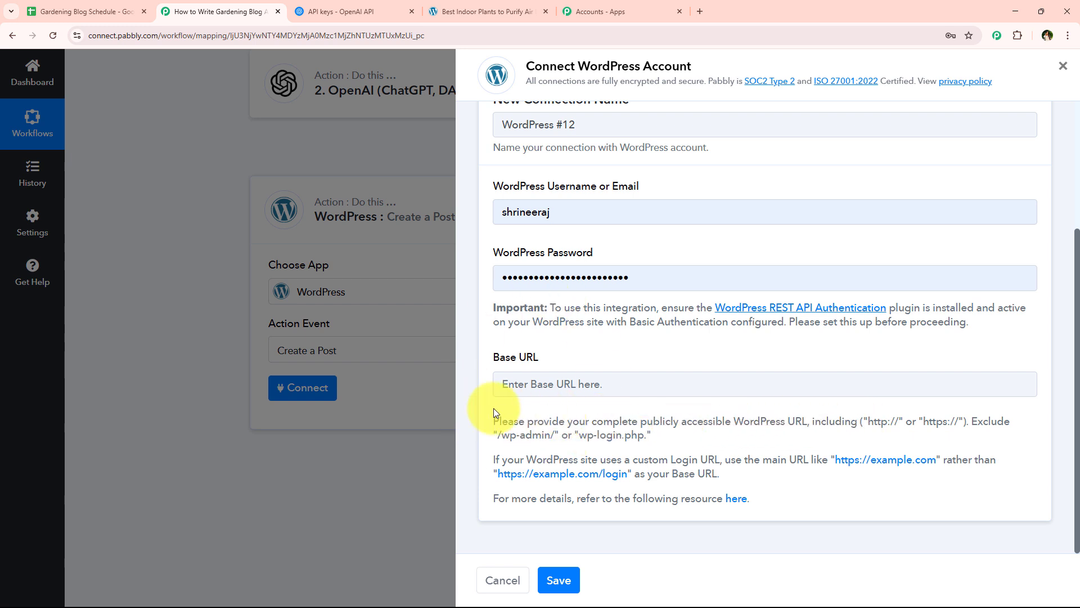
{"action": "left_click_drag", "start_coordinate": [488, 424], "coordinate": [803, 420]}
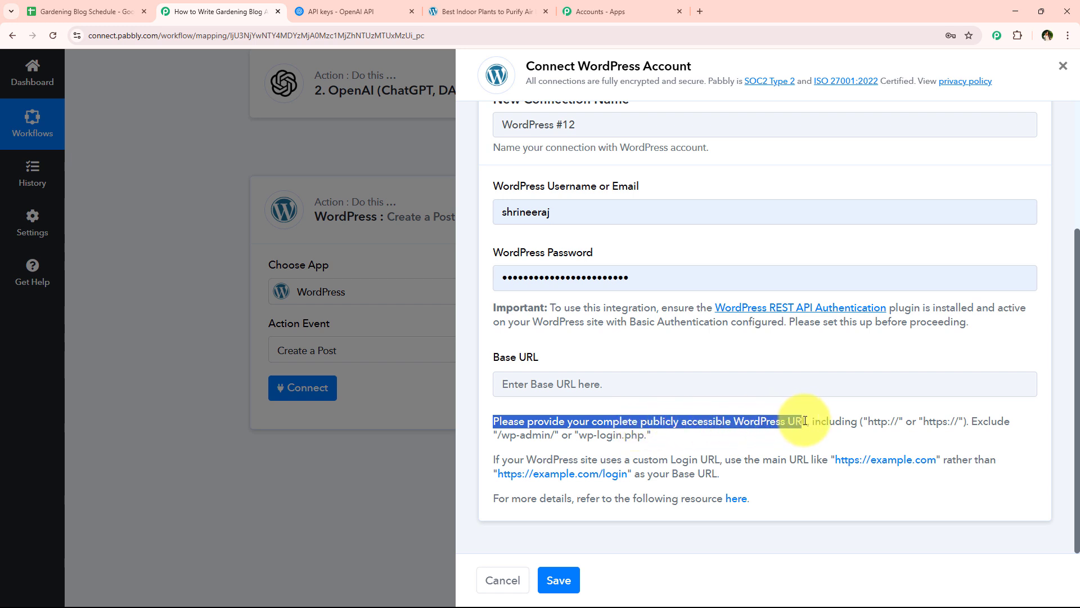
{"action": "left_click", "coordinate": [791, 433]}
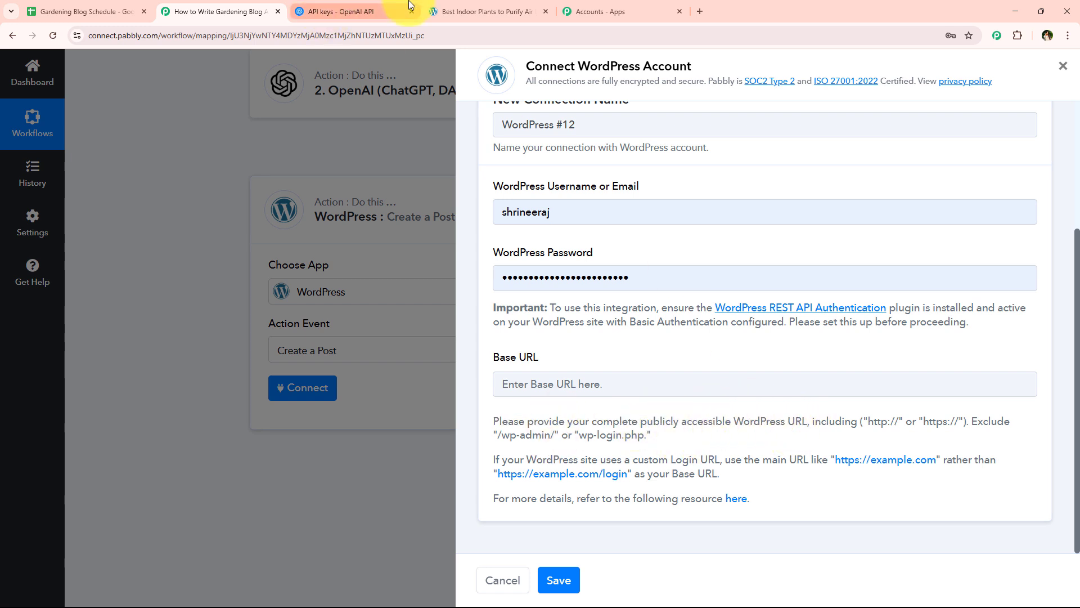
{"action": "left_click", "coordinate": [447, 11]}
{"action": "left_click", "coordinate": [349, 36]}
{"action": "key", "text": "ctrl+c"}
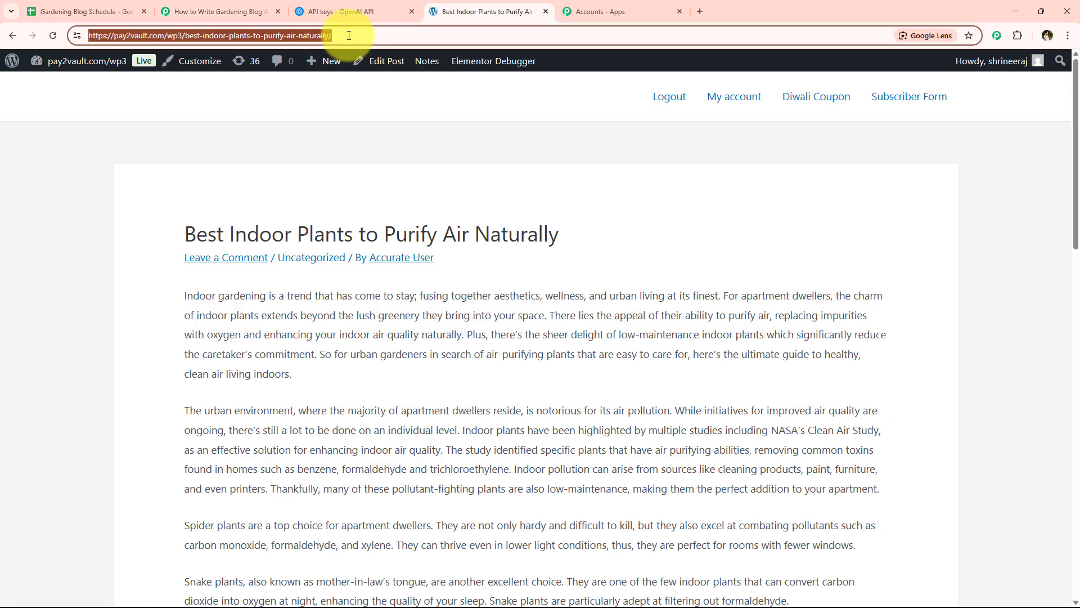
{"action": "left_click", "coordinate": [186, 11]}
{"action": "left_click", "coordinate": [545, 394]}
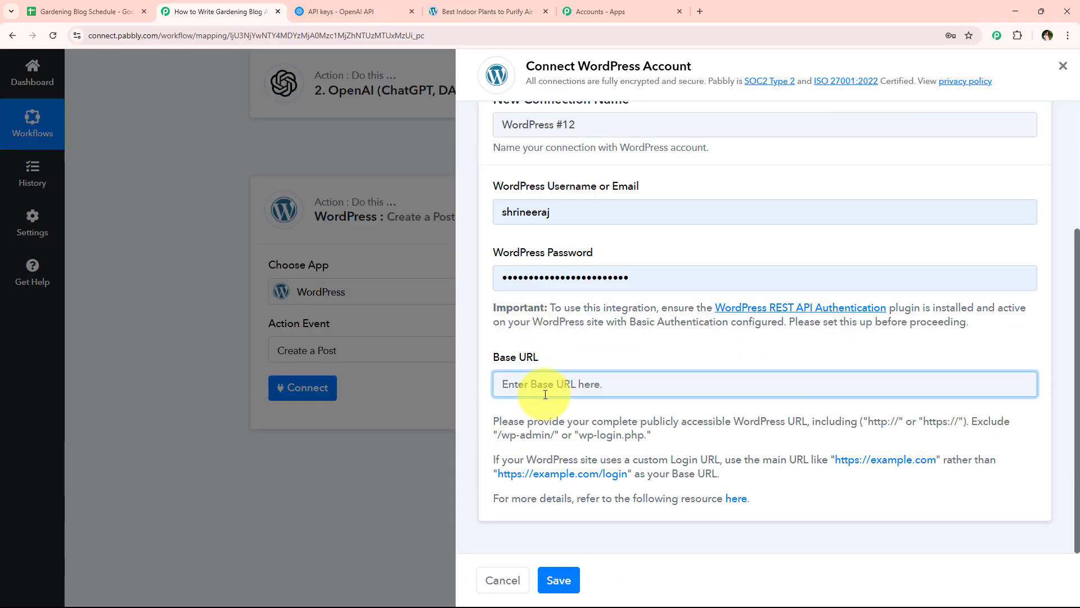
{"action": "key", "text": "ctrl+v"}
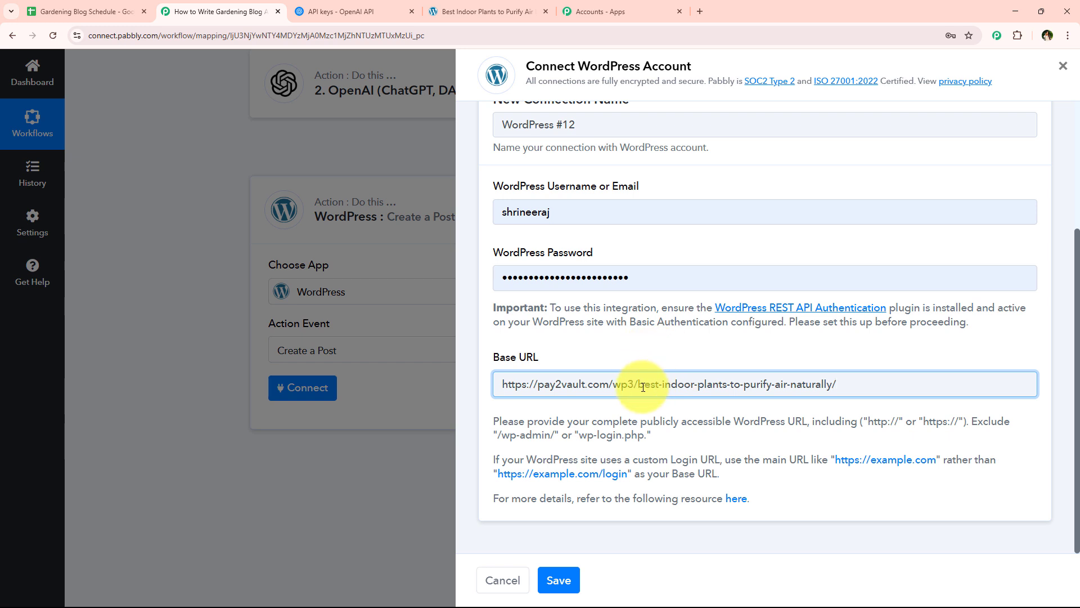
{"action": "left_click_drag", "start_coordinate": [640, 385], "coordinate": [882, 383]}
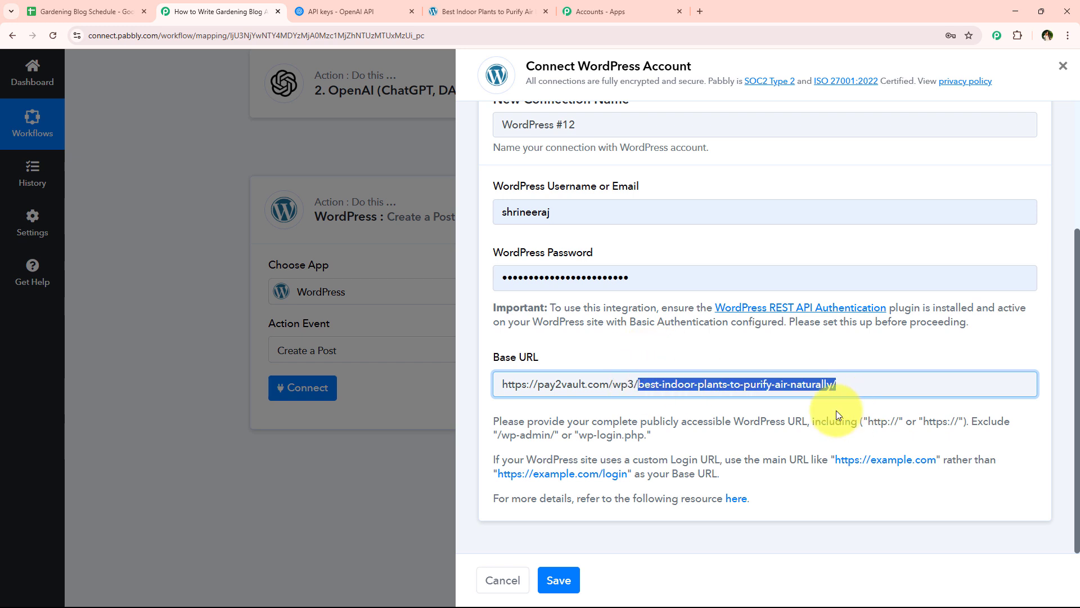
{"action": "key", "text": "BackSpace"}
{"action": "left_click", "coordinate": [629, 444]}
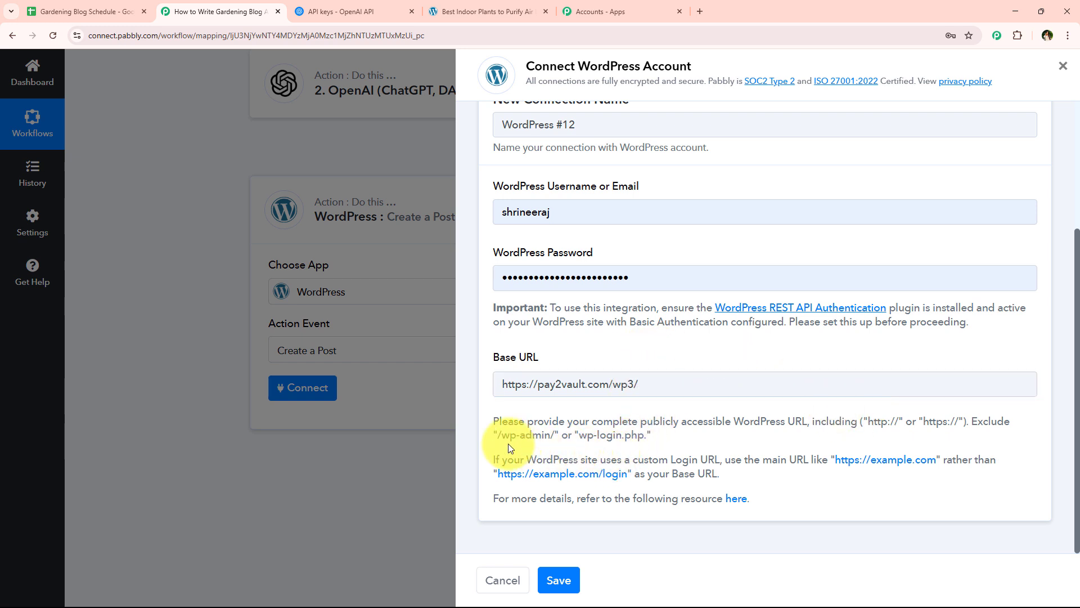
- Check the Base URL against the field's instructions on http(s) and wp-admin, and save the WordPress connection
{"action": "left_click_drag", "start_coordinate": [500, 435], "coordinate": [575, 442]}
{"action": "left_click", "coordinate": [575, 443]}
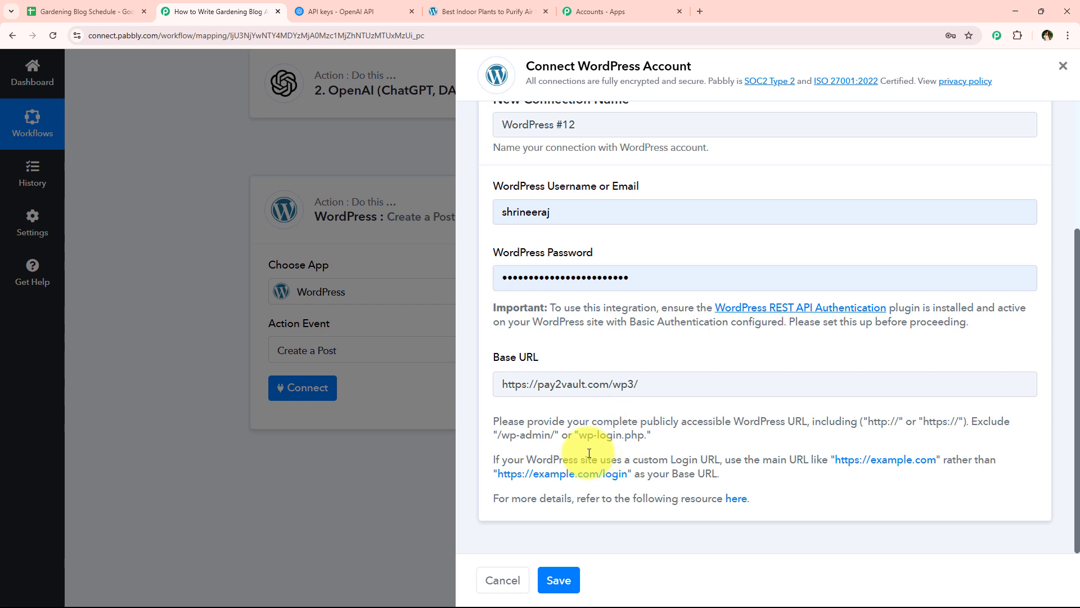
{"action": "double_click", "coordinate": [879, 422]}
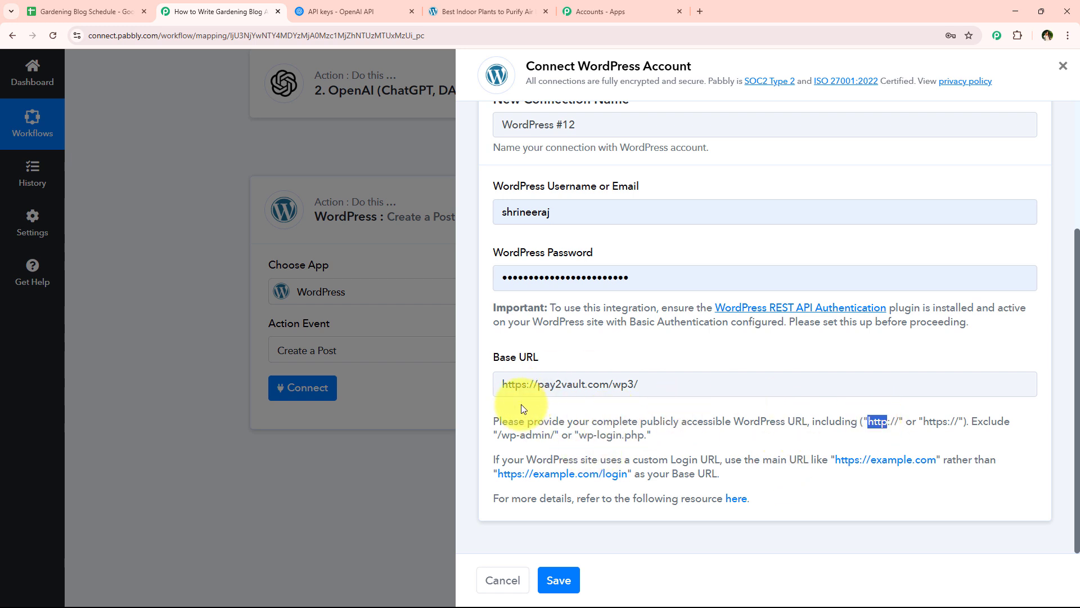
{"action": "left_click", "coordinate": [644, 354]}
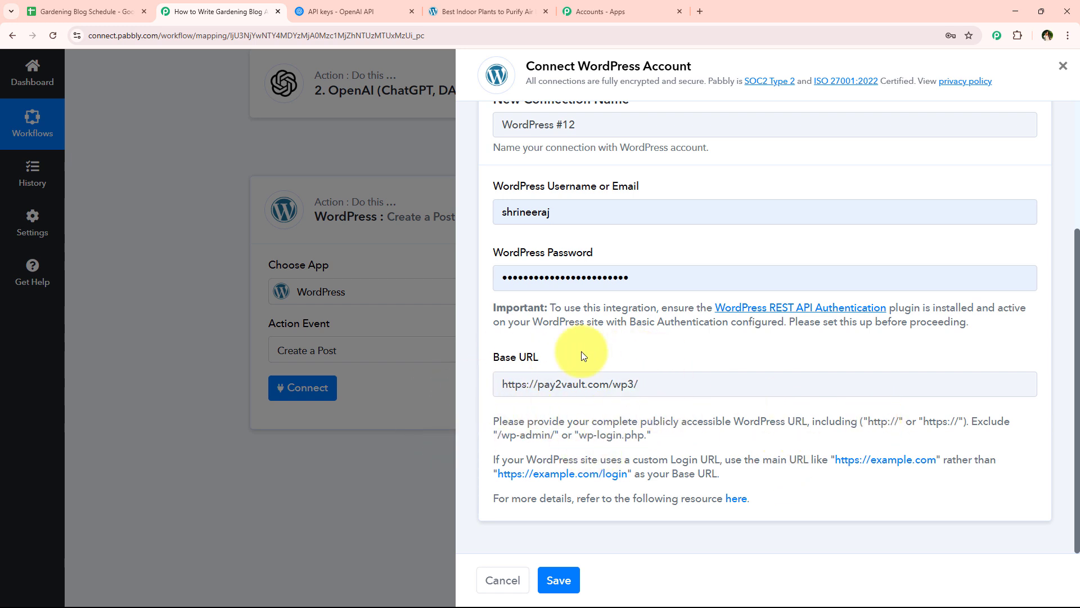
{"action": "left_click", "coordinate": [568, 578]}
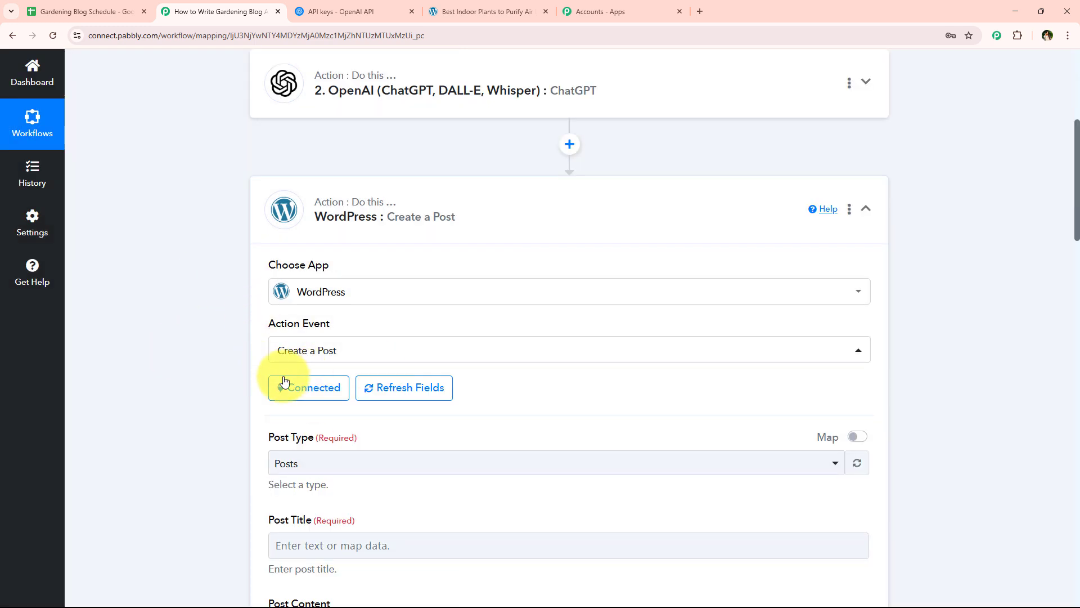
- Check the Post Type options of the Create a Post action and keep Posts selected
{"action": "scroll", "coordinate": [237, 292], "scroll_direction": "down", "scroll_amount": 1}
{"action": "scroll", "coordinate": [238, 295], "scroll_direction": "down", "scroll_amount": 3}
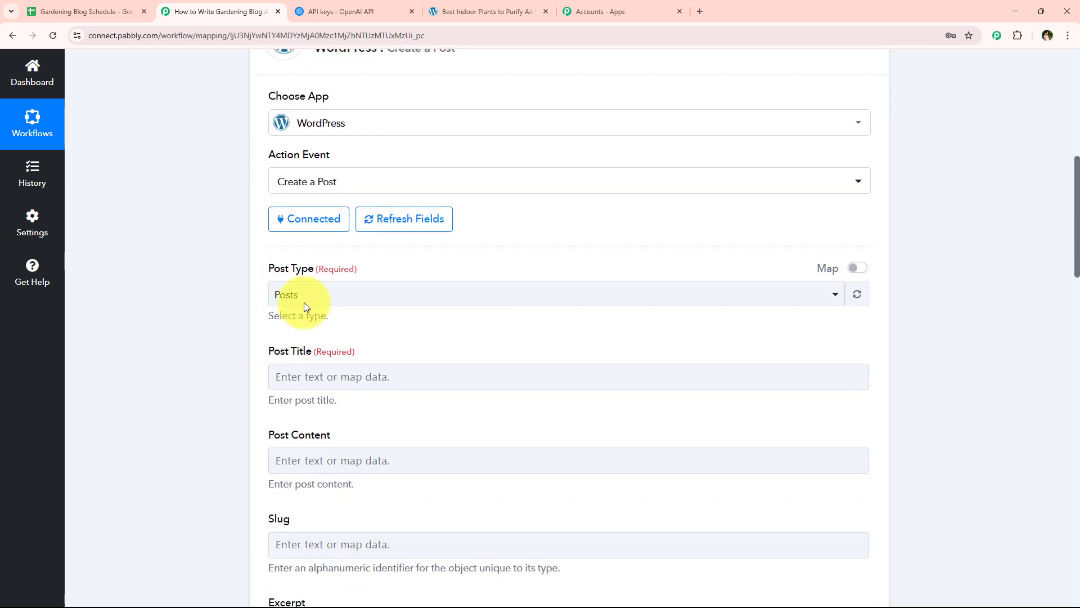
{"action": "triple_click", "coordinate": [311, 220]}
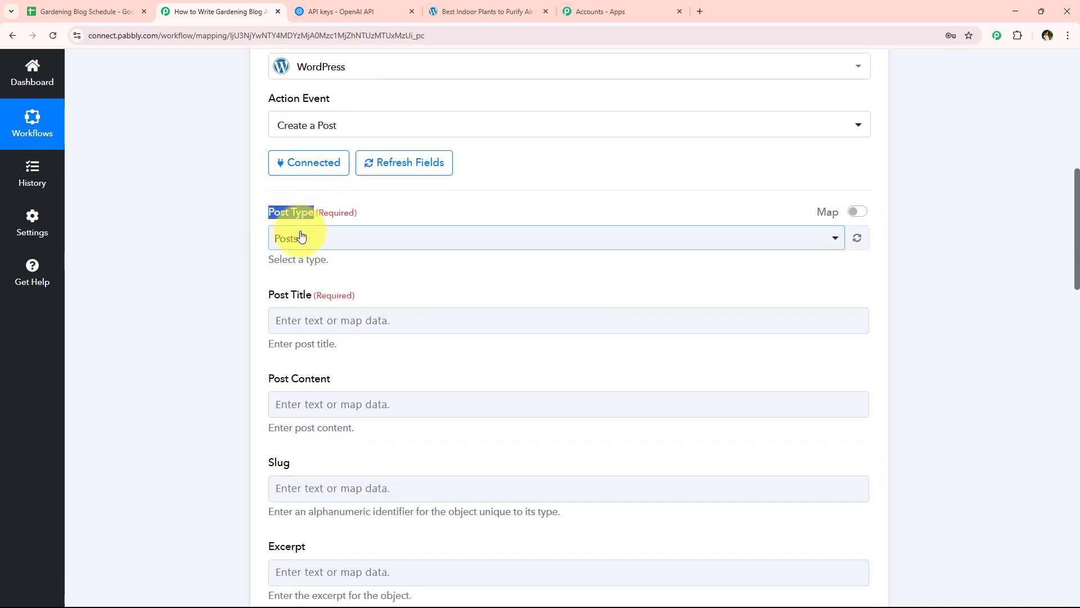
{"action": "left_click", "coordinate": [298, 235]}
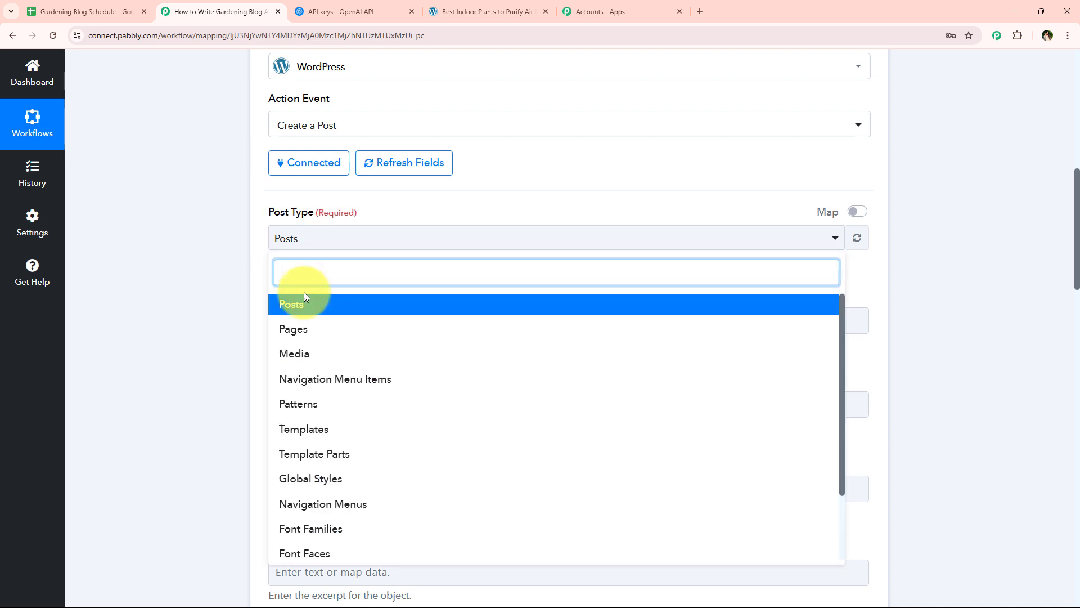
{"action": "left_click", "coordinate": [233, 284]}
- Map the Post Title to the Topic value from the Google Sheets step
{"action": "scroll", "coordinate": [234, 285], "scroll_direction": "down", "scroll_amount": 2}
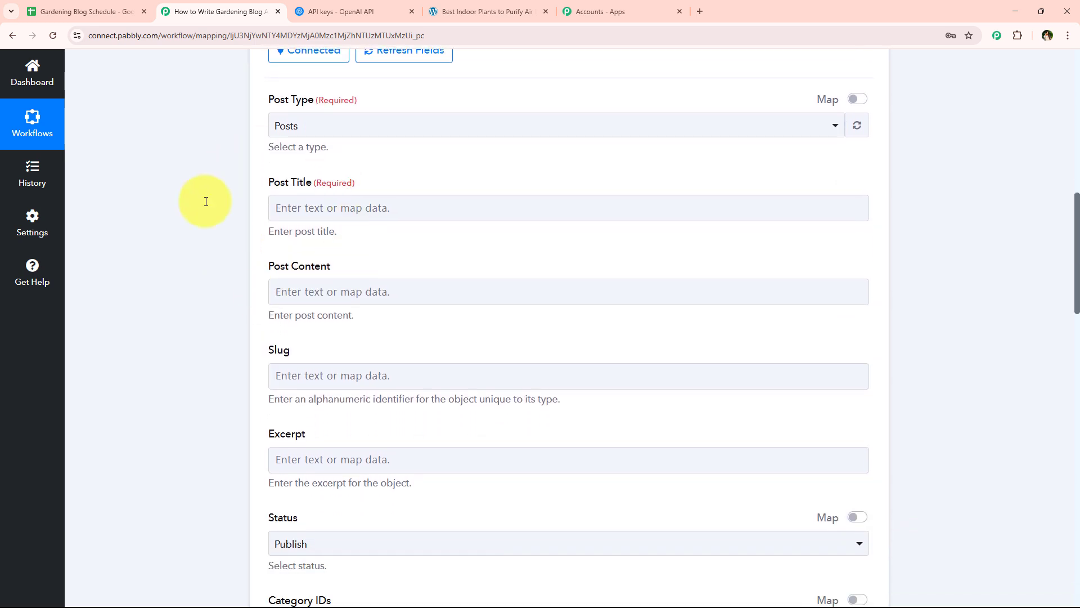
{"action": "left_click", "coordinate": [332, 219]}
{"action": "left_click", "coordinate": [329, 272]}
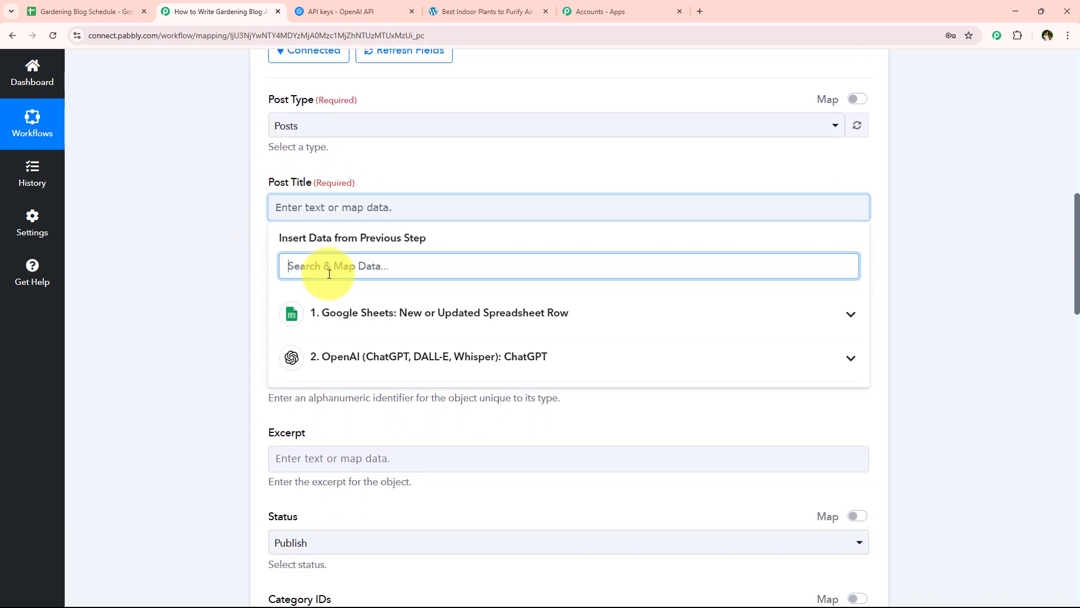
{"action": "type", "text": "top"}
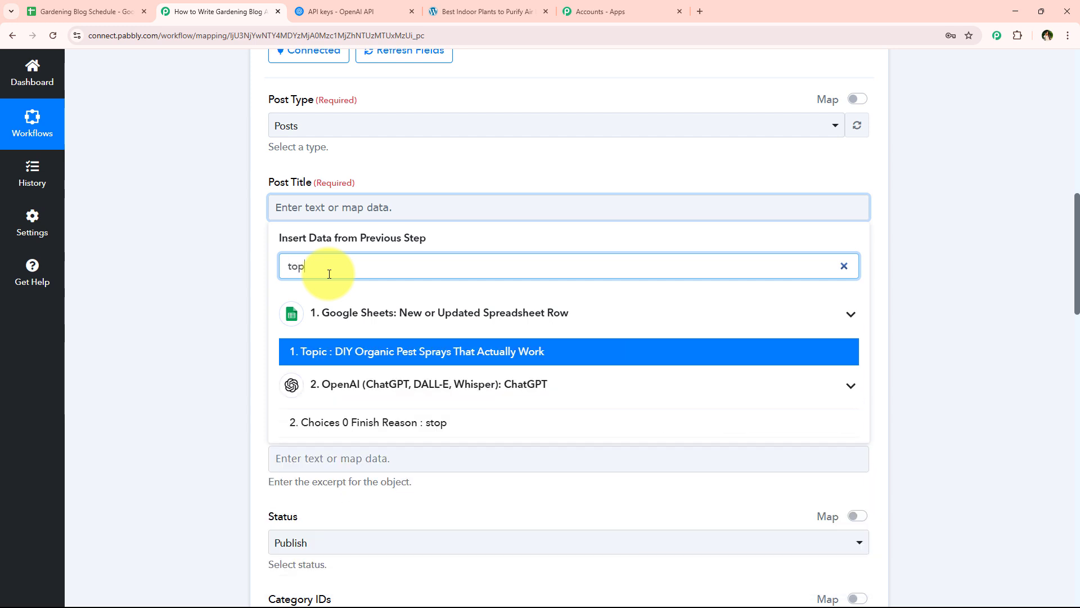
{"action": "left_click", "coordinate": [386, 351]}
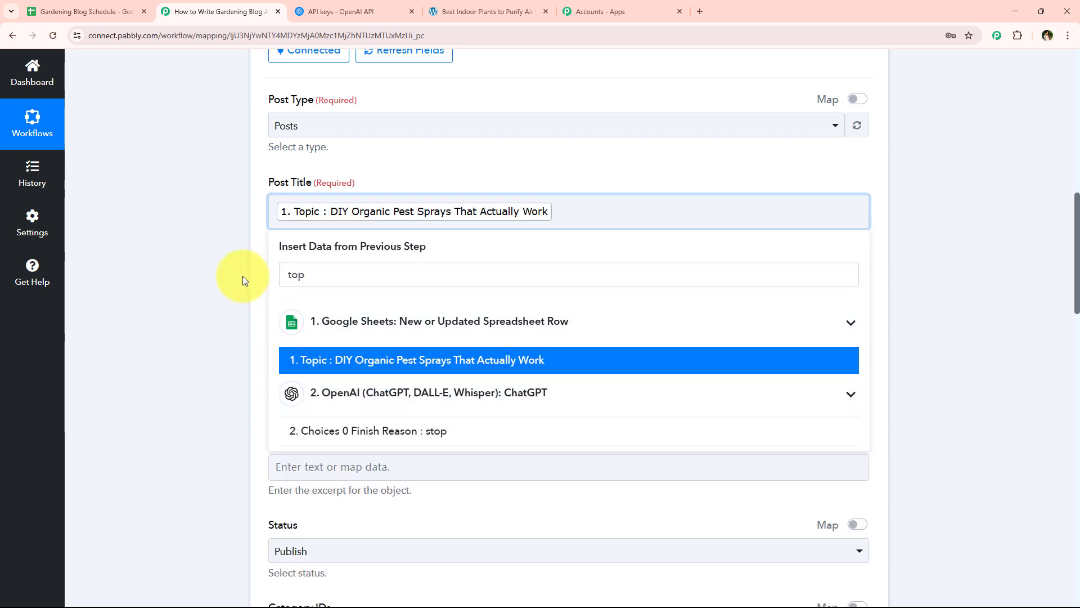
{"action": "left_click", "coordinate": [211, 245]}
- Map the Post Content to Choices 0 Message Content from the OpenAI ChatGPT step
{"action": "scroll", "coordinate": [211, 244], "scroll_direction": "down", "scroll_amount": 1}
{"action": "left_click", "coordinate": [354, 242]}
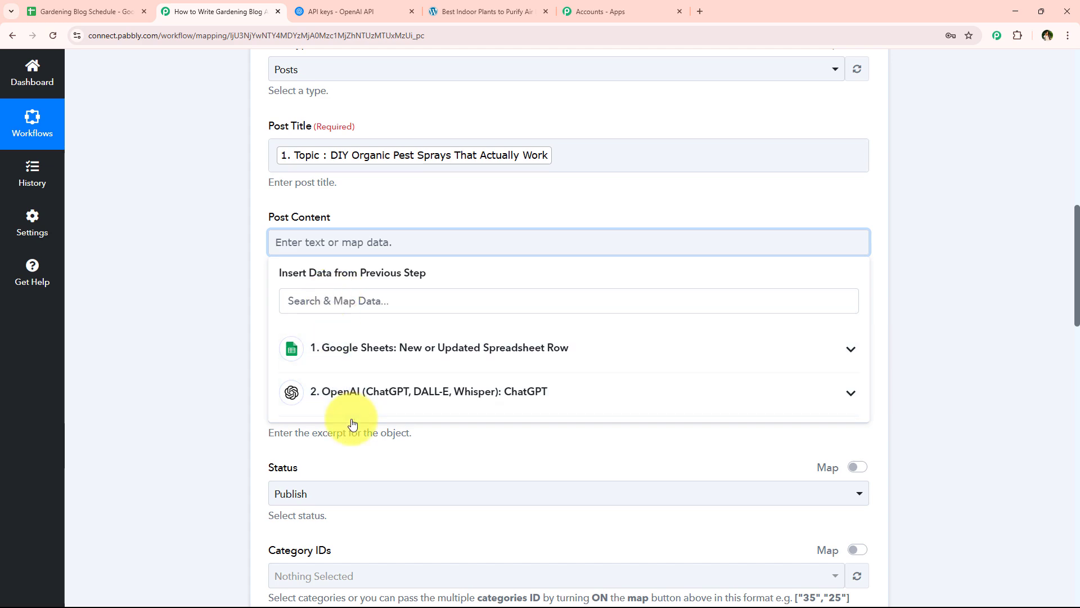
{"action": "left_click", "coordinate": [401, 408]}
{"action": "scroll", "coordinate": [398, 496], "scroll_direction": "down", "scroll_amount": 3}
{"action": "left_click", "coordinate": [360, 391]}
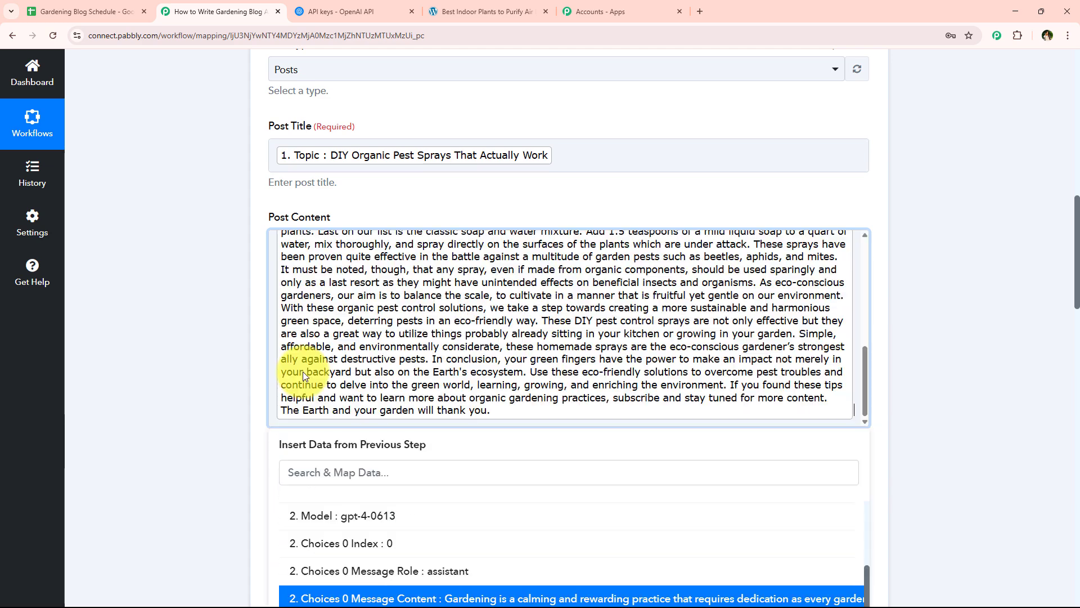
{"action": "scroll", "coordinate": [360, 358], "scroll_direction": "up", "scroll_amount": 5}
{"action": "scroll", "coordinate": [177, 308], "scroll_direction": "down", "scroll_amount": 4}
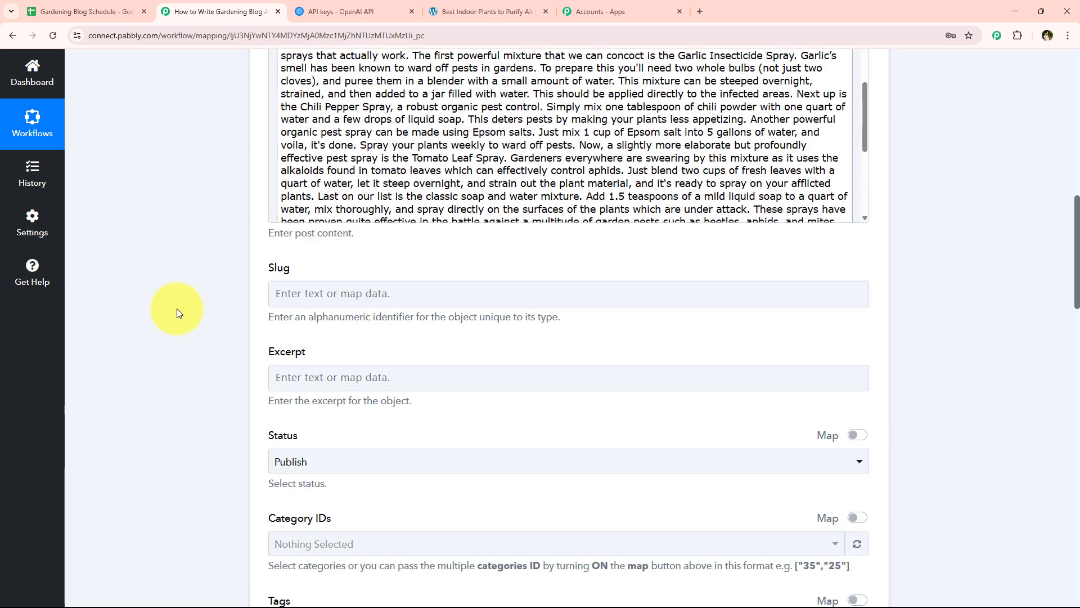
- Set the post status to Publish, leaving Slug, Excerpt, Category IDs and Tags empty
{"action": "scroll", "coordinate": [251, 283], "scroll_direction": "down", "scroll_amount": 1}
{"action": "left_click_drag", "start_coordinate": [263, 170], "coordinate": [311, 280]}
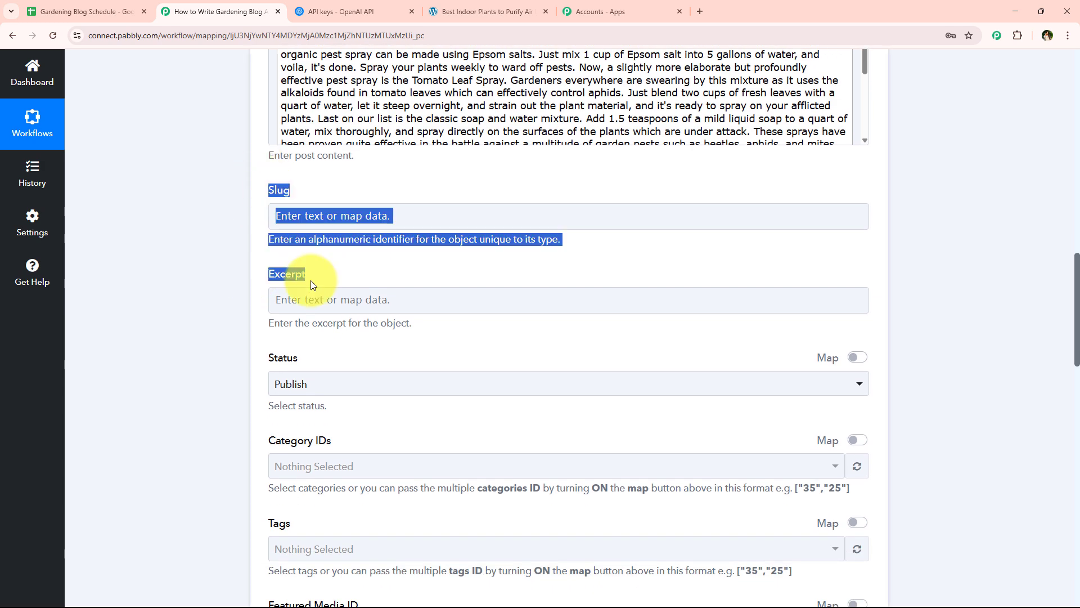
{"action": "left_click", "coordinate": [186, 248]}
{"action": "scroll", "coordinate": [197, 273], "scroll_direction": "down", "scroll_amount": 2}
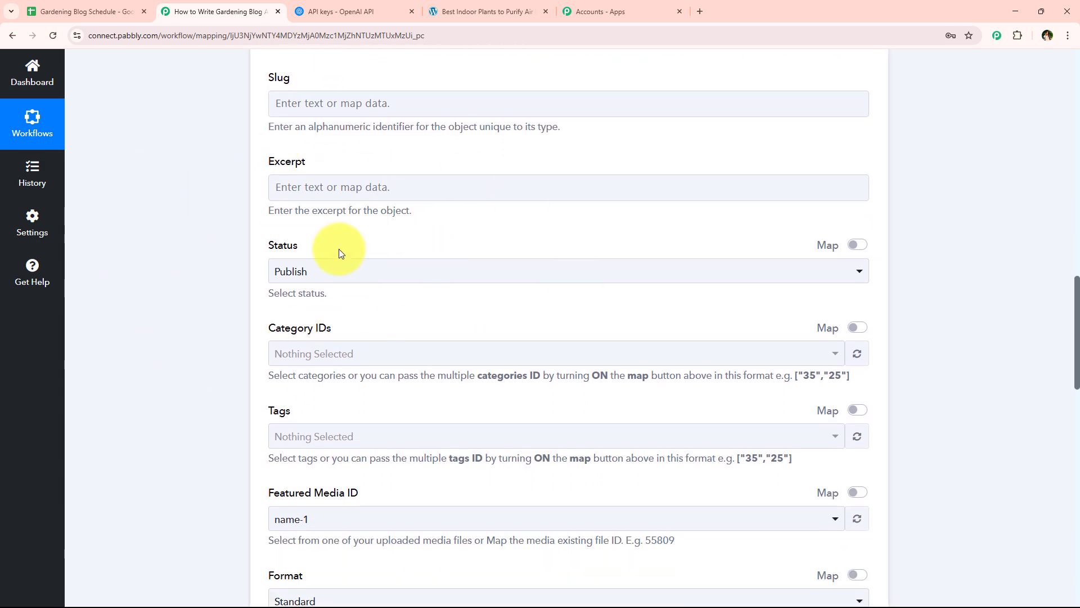
{"action": "left_click", "coordinate": [381, 274]}
{"action": "left_click", "coordinate": [317, 345]}
{"action": "scroll", "coordinate": [220, 204], "scroll_direction": "down", "scroll_amount": 3}
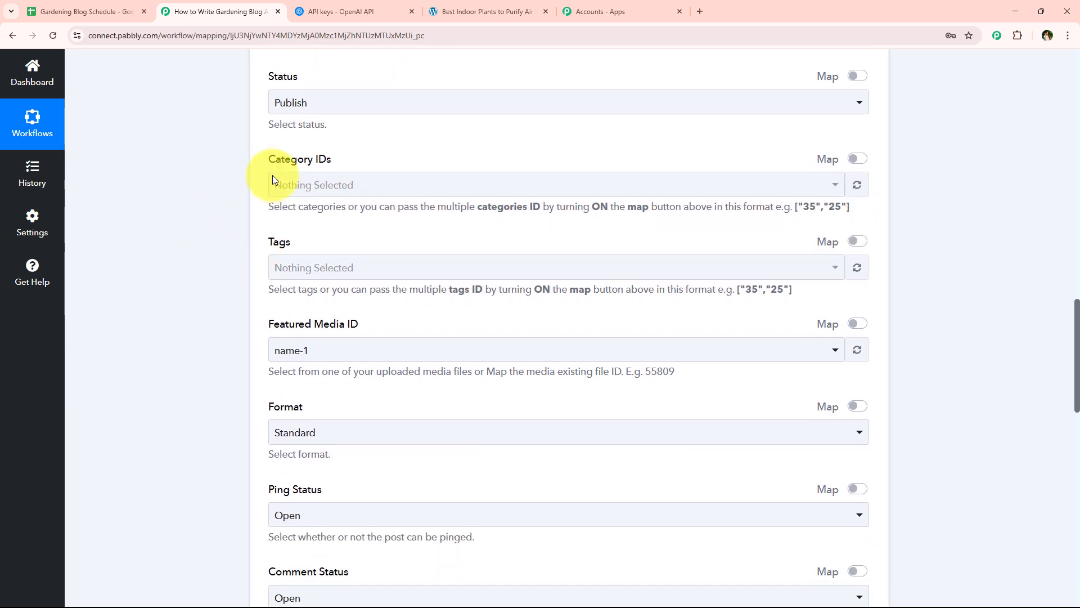
{"action": "left_click_drag", "start_coordinate": [276, 179], "coordinate": [319, 234]}
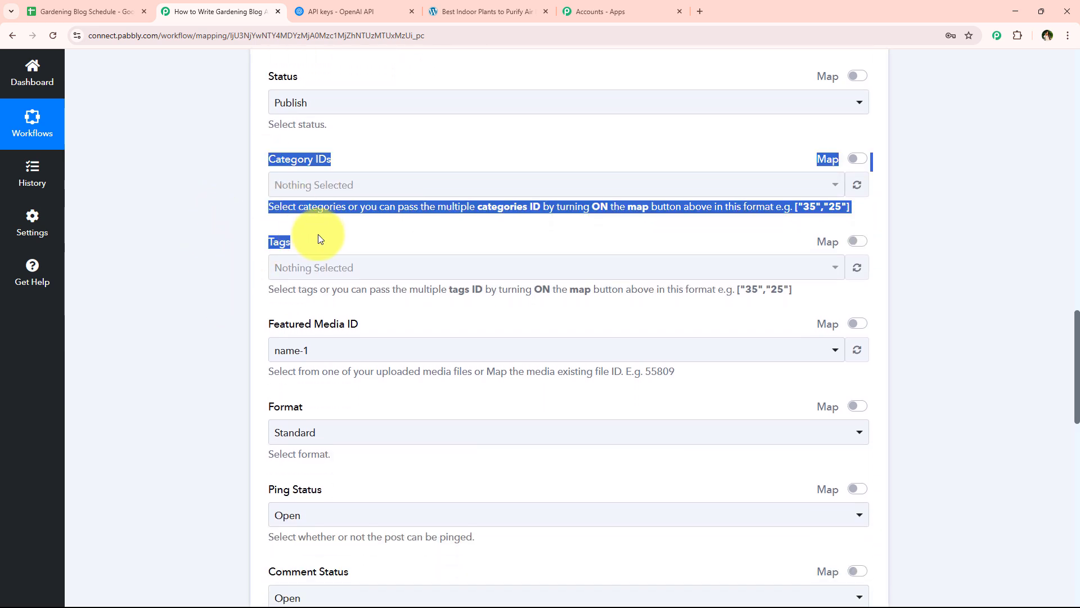
{"action": "left_click", "coordinate": [319, 234]}
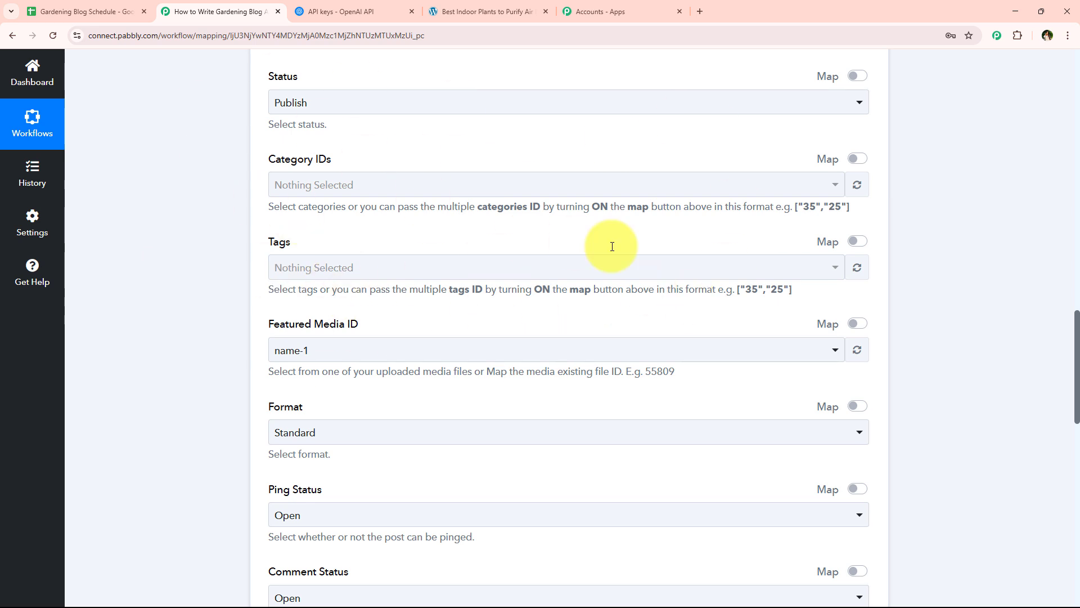
- Turn on mapping for the Featured Media ID and clear its value so no featured image is assigned
{"action": "scroll", "coordinate": [213, 343], "scroll_direction": "down", "scroll_amount": 1}
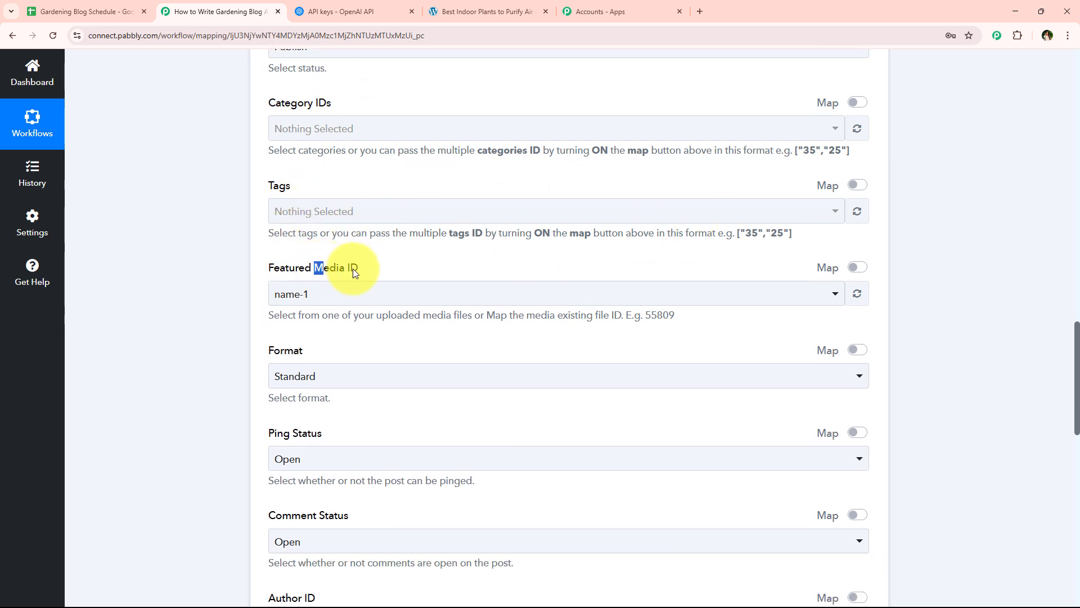
{"action": "left_click", "coordinate": [343, 299]}
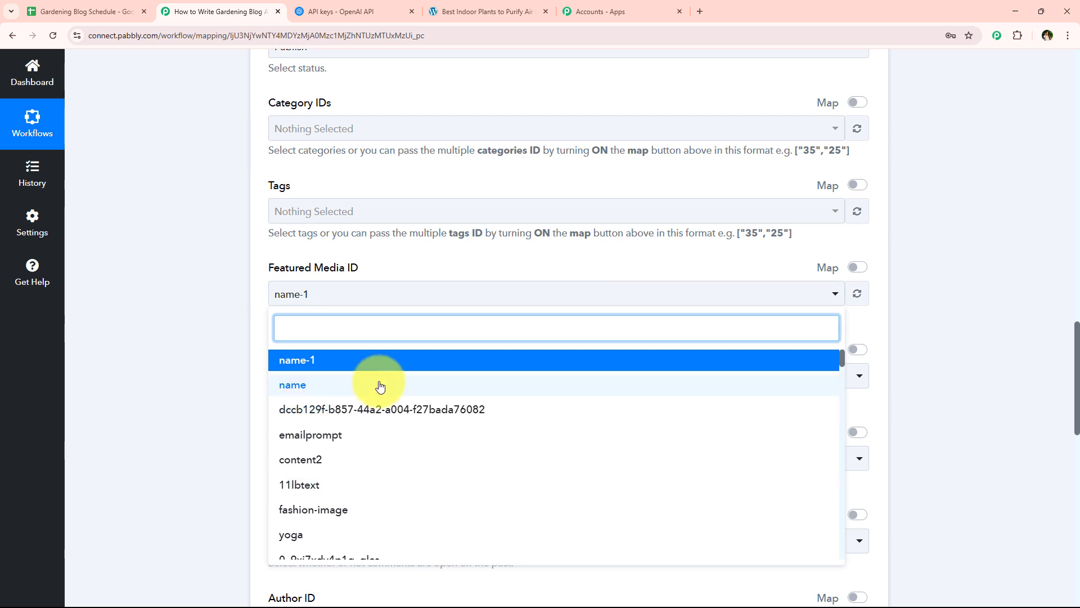
{"action": "left_click", "coordinate": [219, 393]}
{"action": "left_click", "coordinate": [346, 293]}
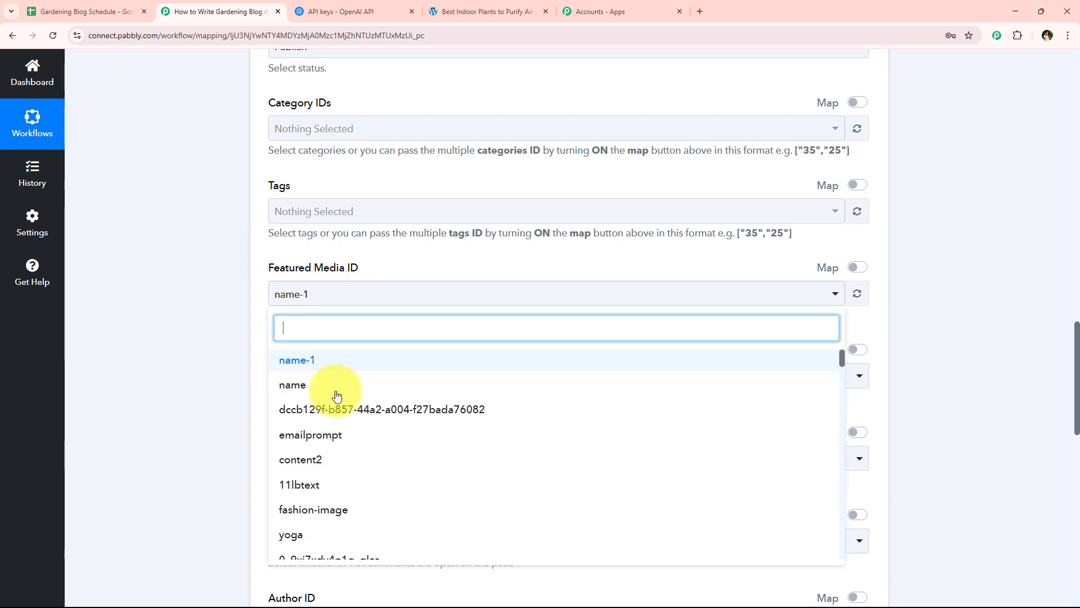
{"action": "left_click", "coordinate": [417, 258]}
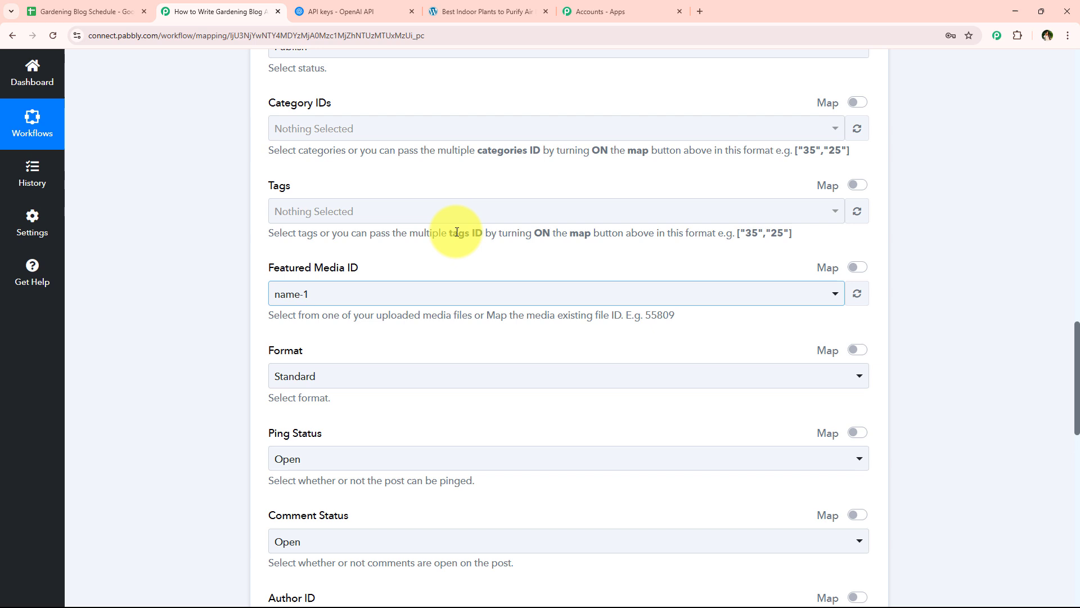
{"action": "left_click", "coordinate": [856, 268]}
{"action": "left_click", "coordinate": [450, 295]}
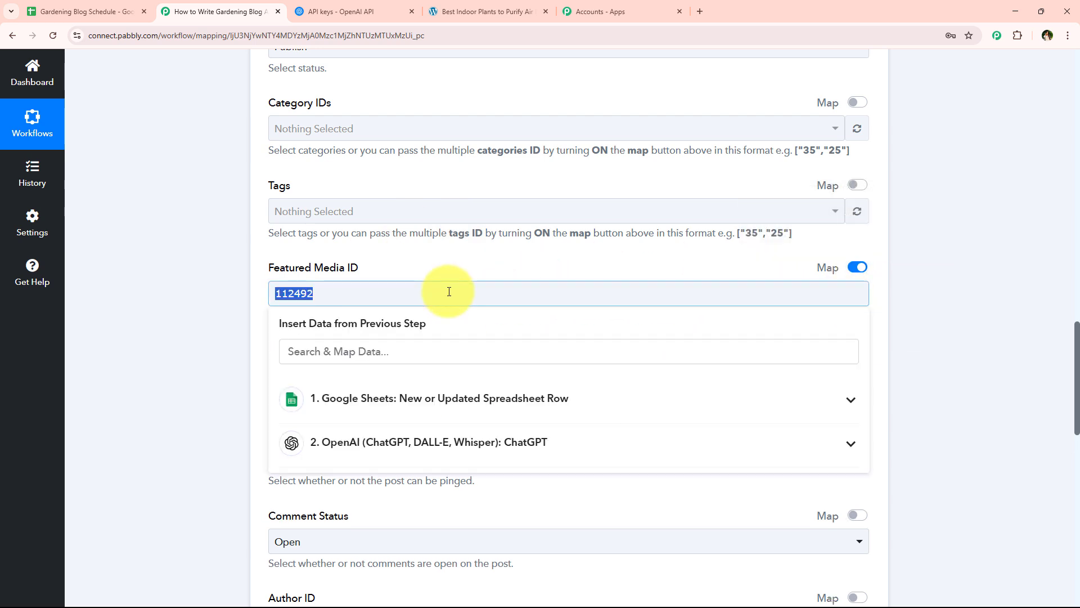
{"action": "left_click", "coordinate": [226, 298]}
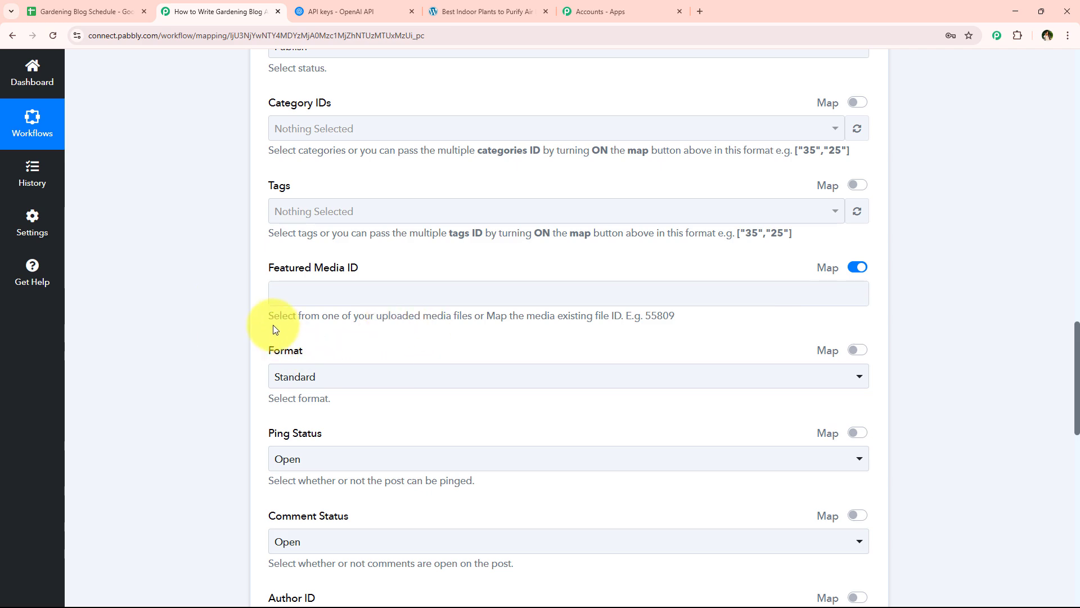
- Leave the remaining WordPress post fields at their defaults, save the action with a test request, and review the response
{"action": "scroll", "coordinate": [198, 329], "scroll_direction": "down", "scroll_amount": 3}
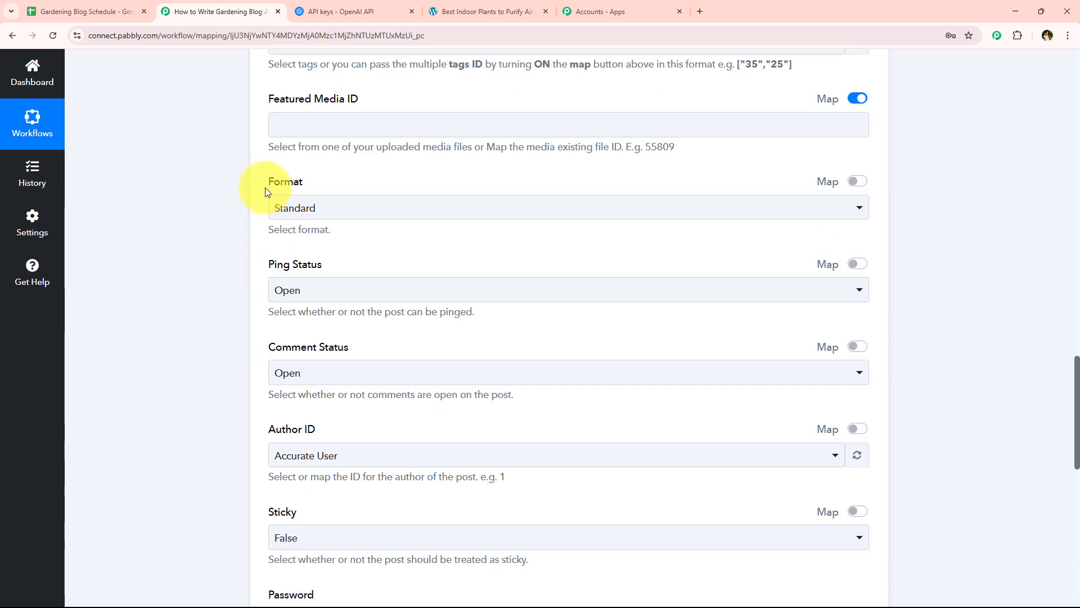
{"action": "scroll", "coordinate": [265, 321], "scroll_direction": "down", "scroll_amount": 2}
{"action": "scroll", "coordinate": [268, 326], "scroll_direction": "down", "scroll_amount": 6}
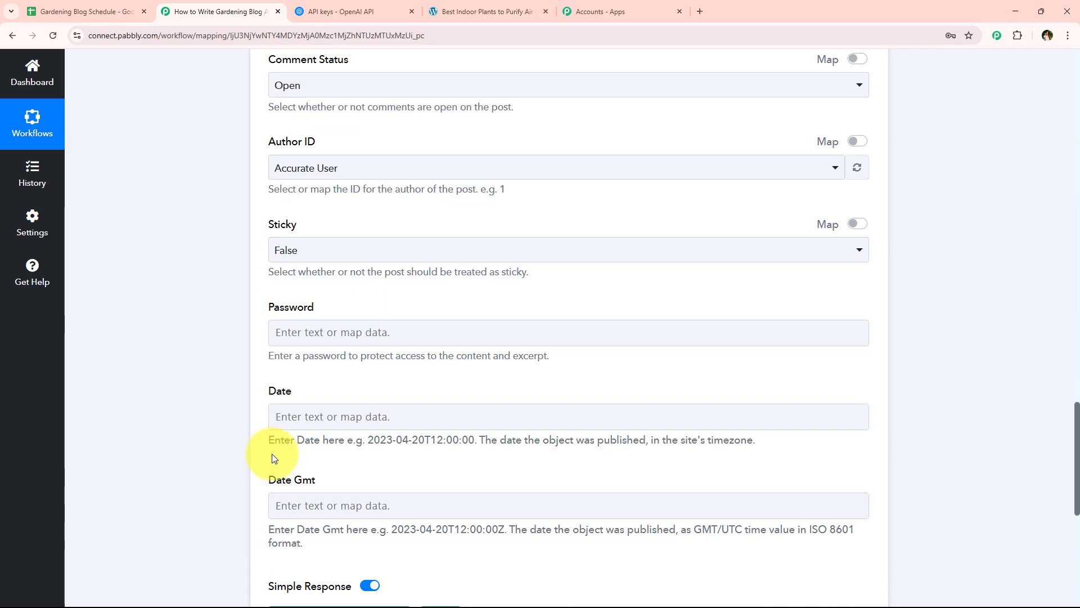
{"action": "scroll", "coordinate": [301, 319], "scroll_direction": "down", "scroll_amount": 4}
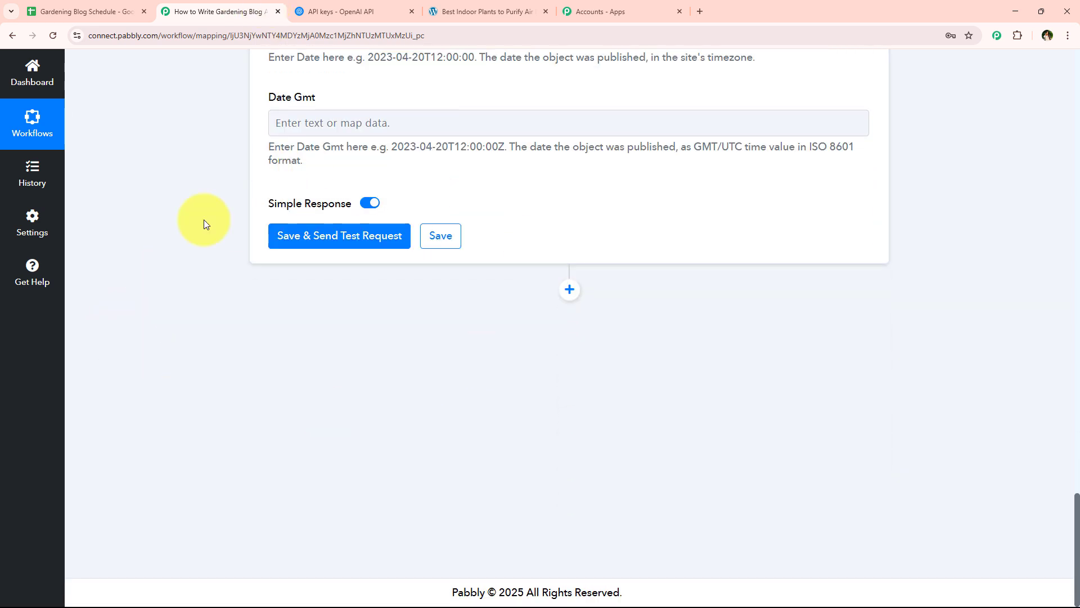
{"action": "left_click", "coordinate": [332, 236]}
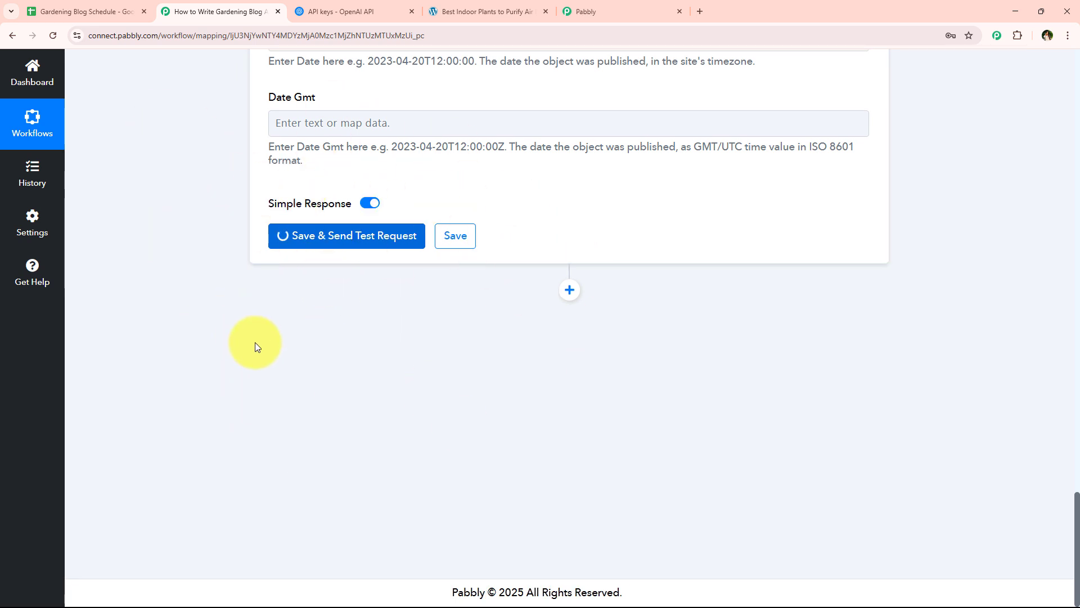
{"action": "scroll", "coordinate": [595, 326], "scroll_direction": "down", "scroll_amount": 3}
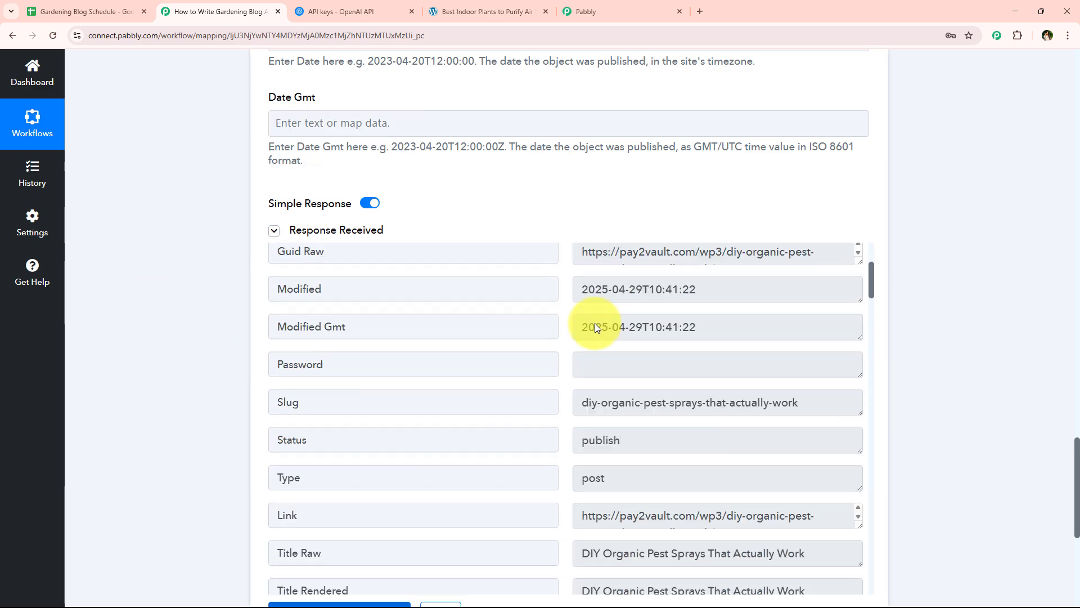
{"action": "scroll", "coordinate": [293, 293], "scroll_direction": "down", "scroll_amount": 2}
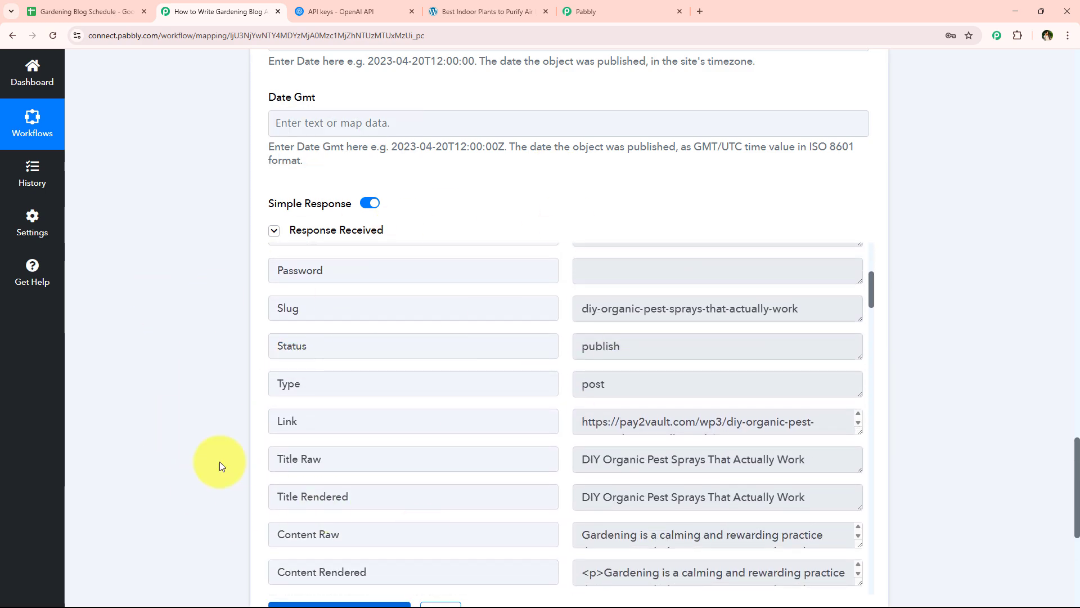
- Collapse the WordPress Create a Post action in the workflow
{"action": "scroll", "coordinate": [188, 372], "scroll_direction": "up", "scroll_amount": 14}
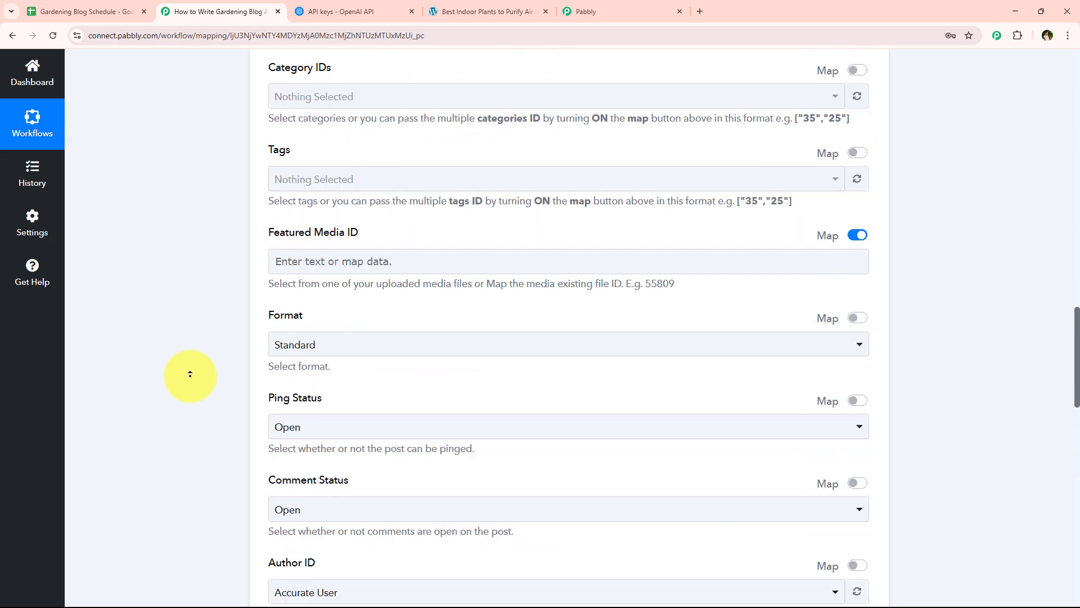
{"action": "scroll", "coordinate": [190, 375], "scroll_direction": "up", "scroll_amount": 20}
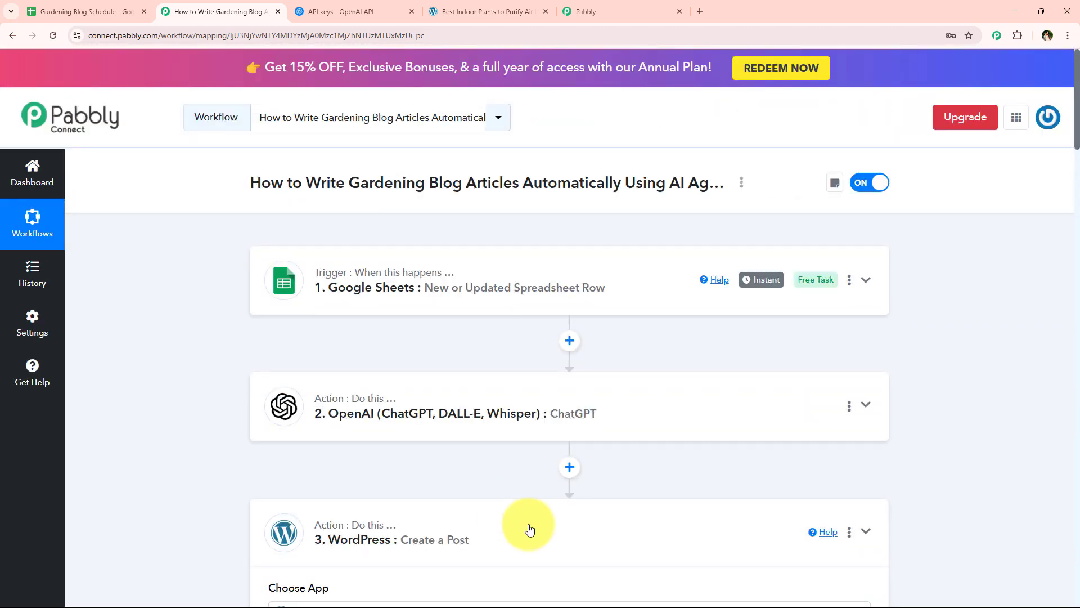
{"action": "left_click", "coordinate": [530, 529]}
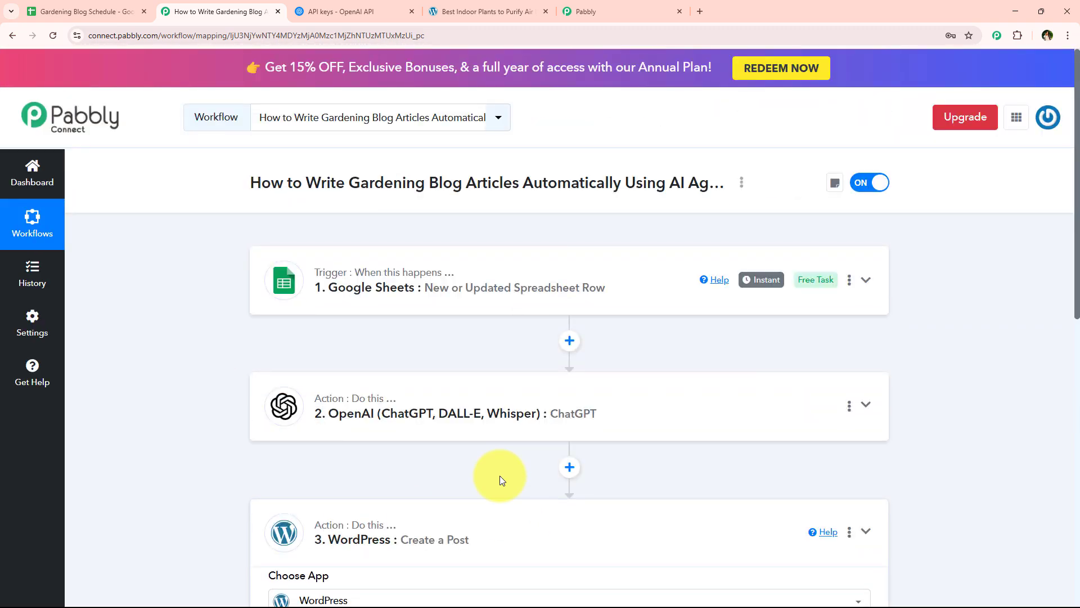
- Switch to the WordPress admin and open the published post "DIY Organic Pest Sprays That Actually Work" from the list of all posts
{"action": "left_click", "coordinate": [480, 7]}
{"action": "mouse_move", "coordinate": [84, 96]}
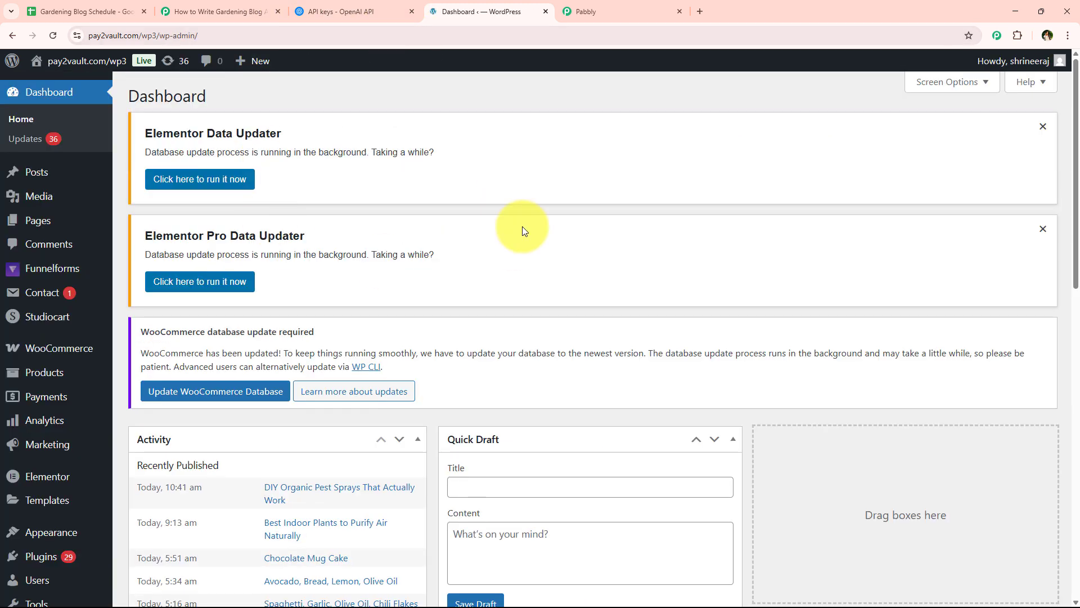
{"action": "mouse_move", "coordinate": [48, 171]}
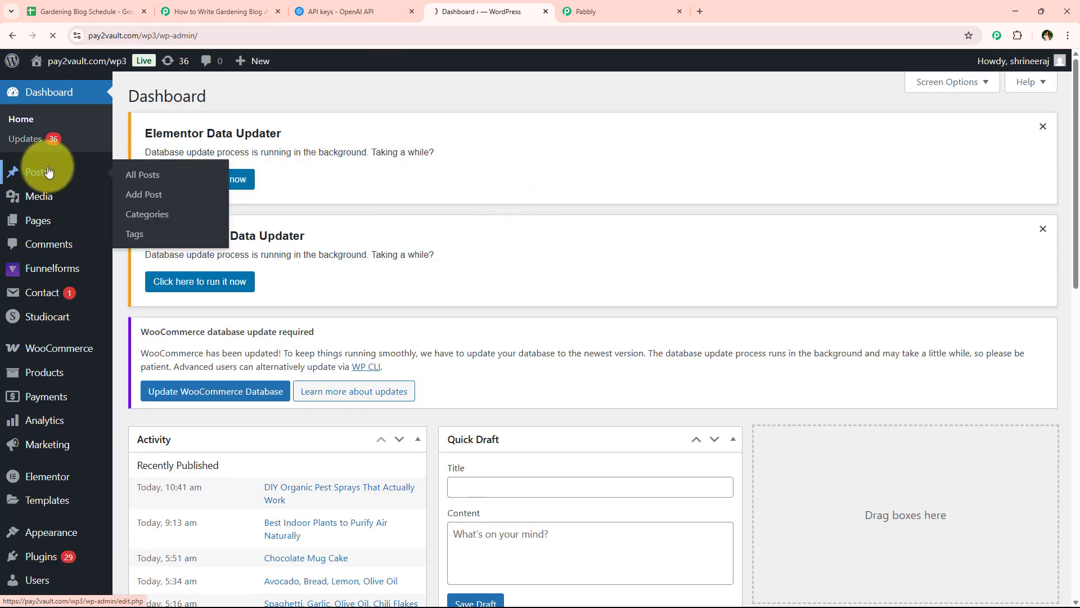
{"action": "left_click", "coordinate": [143, 176]}
{"action": "mouse_move", "coordinate": [237, 427]}
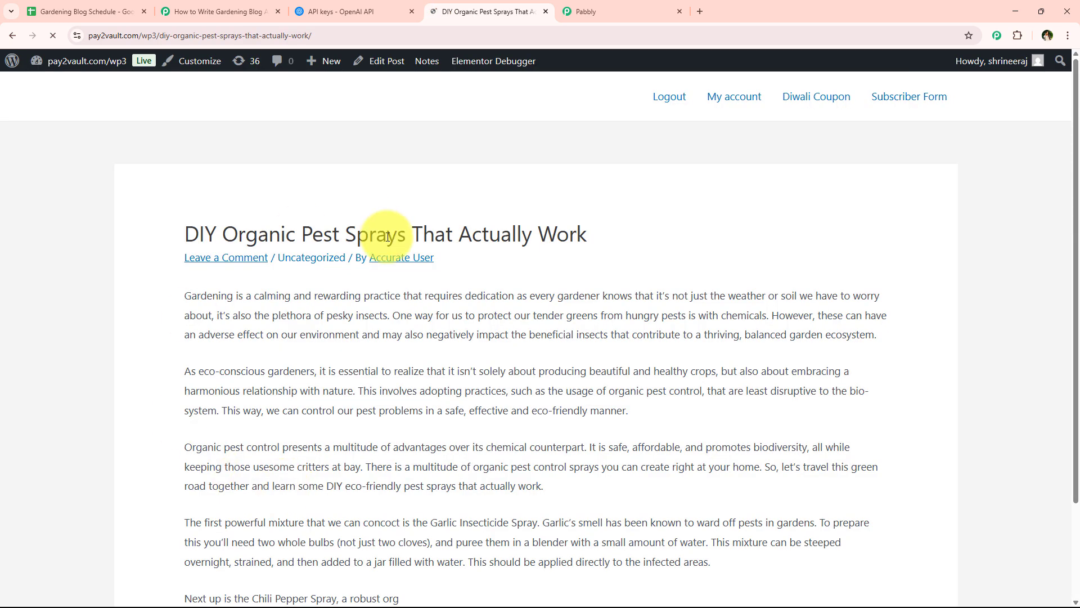
- Check the published post's title and read through the generated article text
{"action": "left_click_drag", "start_coordinate": [193, 219], "coordinate": [602, 226]}
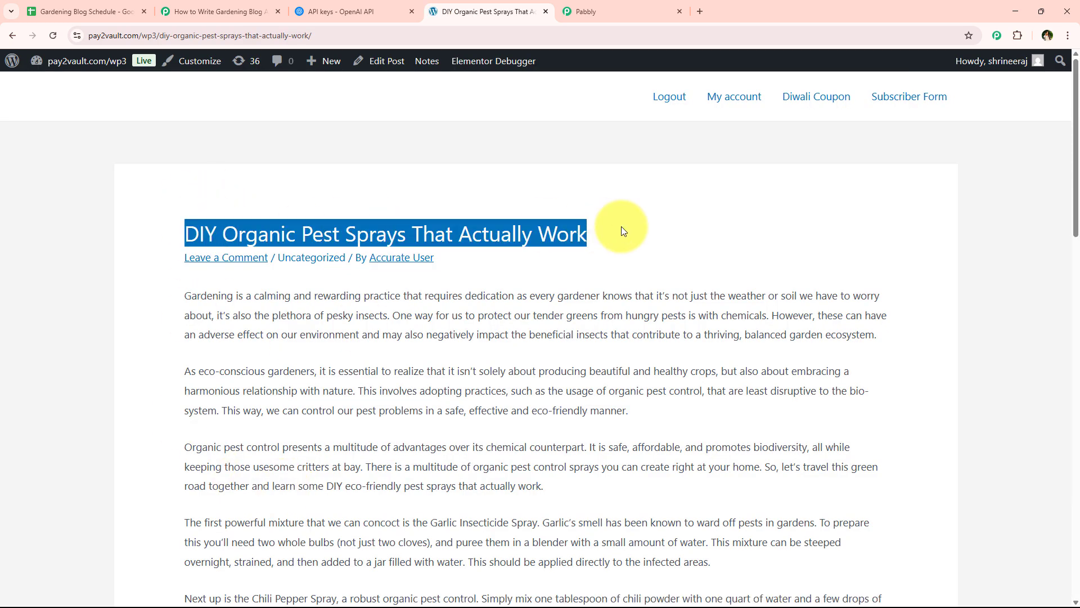
{"action": "left_click", "coordinate": [621, 226]}
{"action": "scroll", "coordinate": [589, 243], "scroll_direction": "down", "scroll_amount": 2}
{"action": "scroll", "coordinate": [589, 238], "scroll_direction": "down", "scroll_amount": 9}
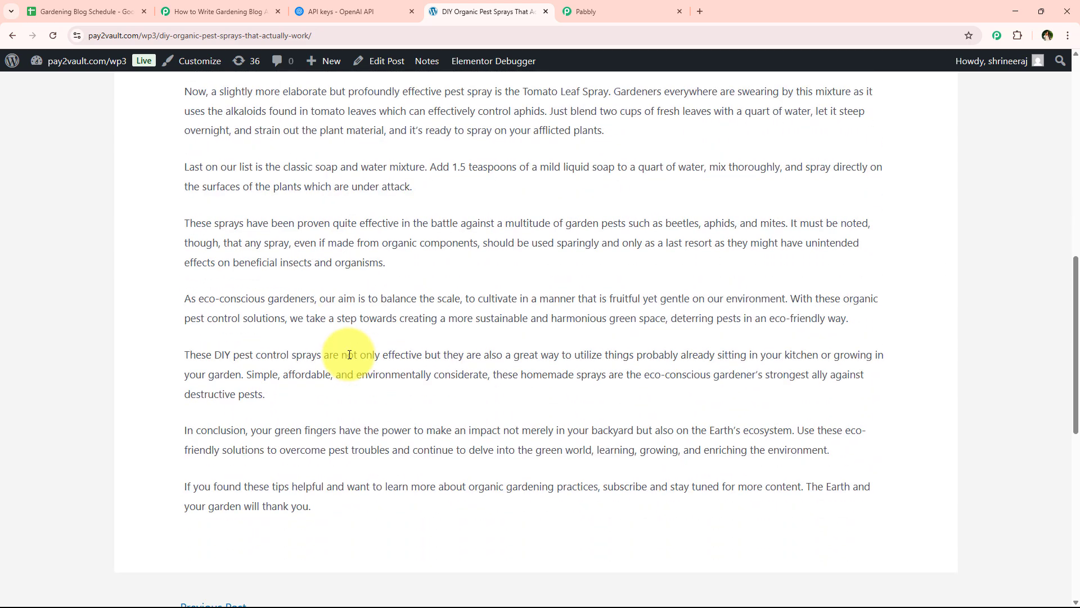
{"action": "scroll", "coordinate": [349, 355], "scroll_direction": "up", "scroll_amount": 4}
{"action": "scroll", "coordinate": [349, 354], "scroll_direction": "up", "scroll_amount": 5}
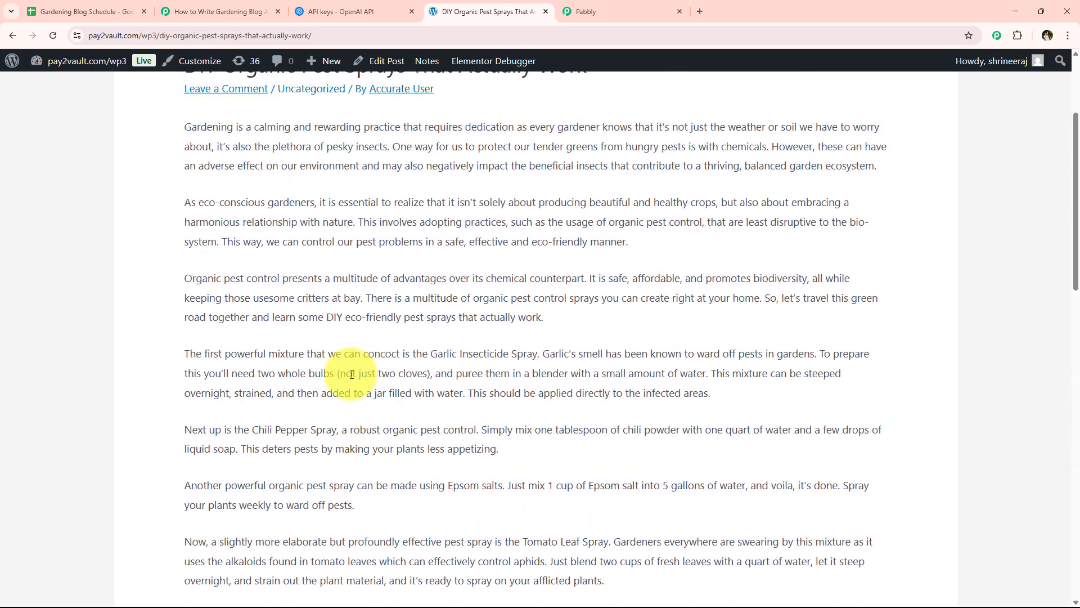
{"action": "scroll", "coordinate": [386, 397], "scroll_direction": "up", "scroll_amount": 3}
- Switch to the Gardening Blog Schedule spreadsheet in Google Sheets and set its zoom to 125%
{"action": "left_click", "coordinate": [219, 11]}
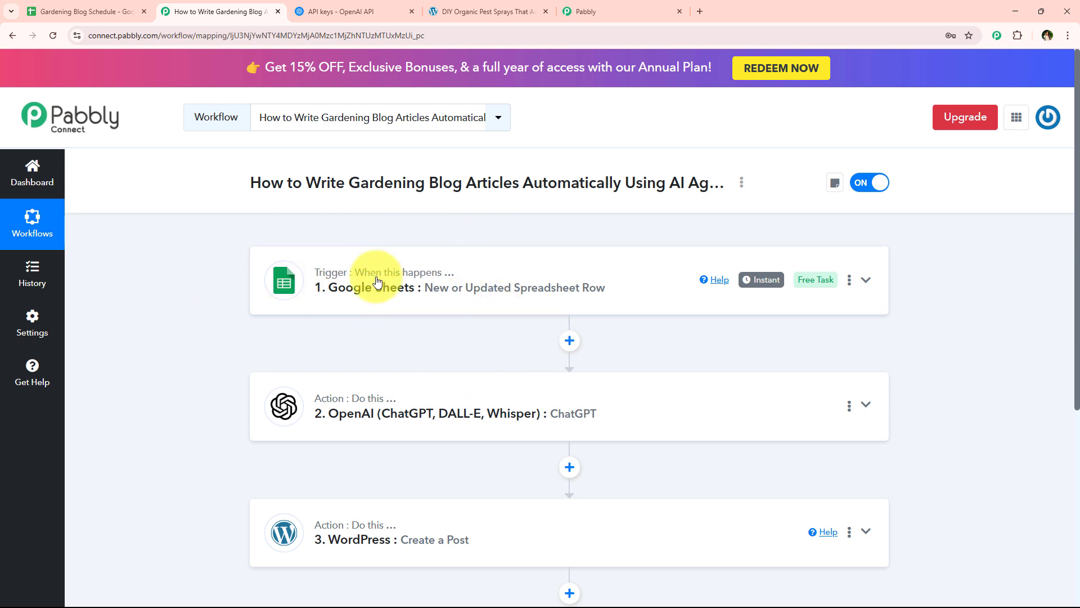
{"action": "left_click", "coordinate": [106, 11]}
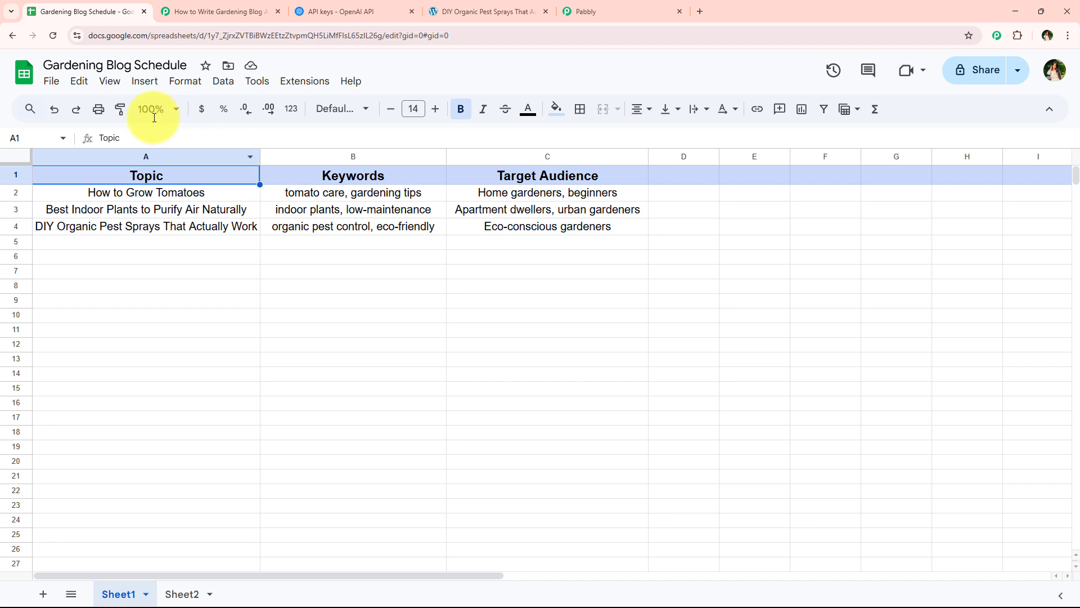
{"action": "left_click", "coordinate": [154, 117]}
{"action": "left_click", "coordinate": [155, 224]}
{"action": "left_click", "coordinate": [231, 386]}
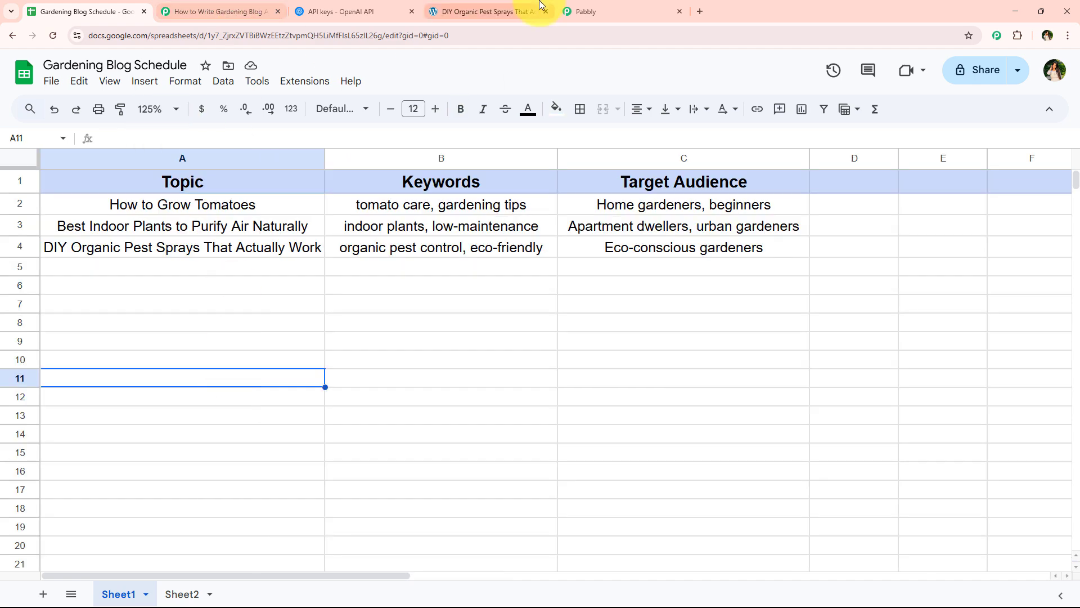
- Switch back to the Pabbly Connect workflow and review its Google Sheets, OpenAI and WordPress steps
{"action": "key", "text": "ctrl+Tab"}
{"action": "scroll", "coordinate": [499, 386], "scroll_direction": "down", "scroll_amount": 1}
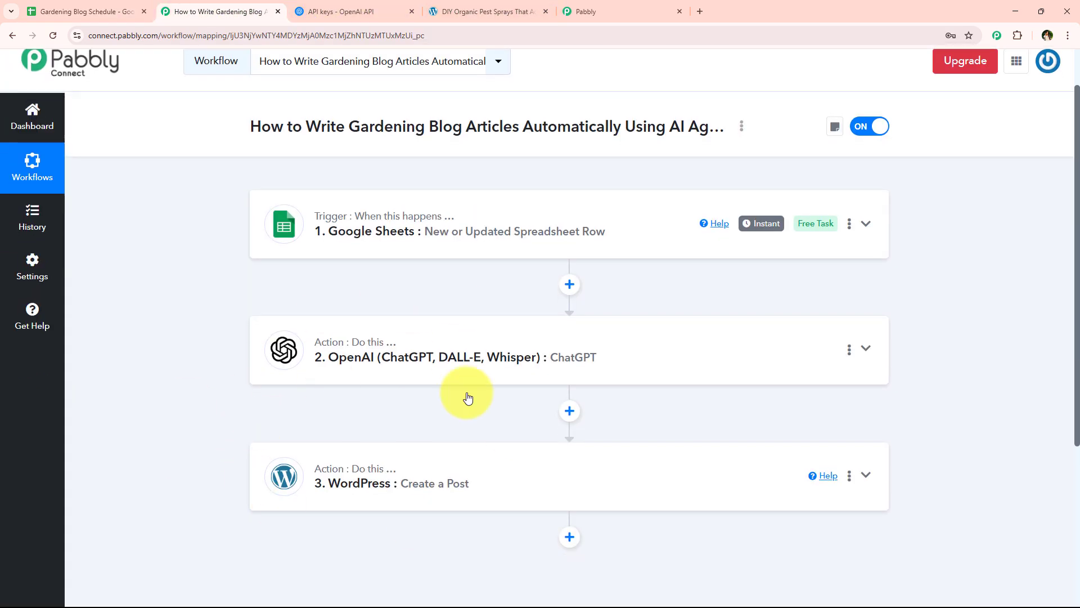
{"action": "scroll", "coordinate": [468, 398], "scroll_direction": "up", "scroll_amount": 2}
{"action": "scroll", "coordinate": [393, 434], "scroll_direction": "down", "scroll_amount": 3}
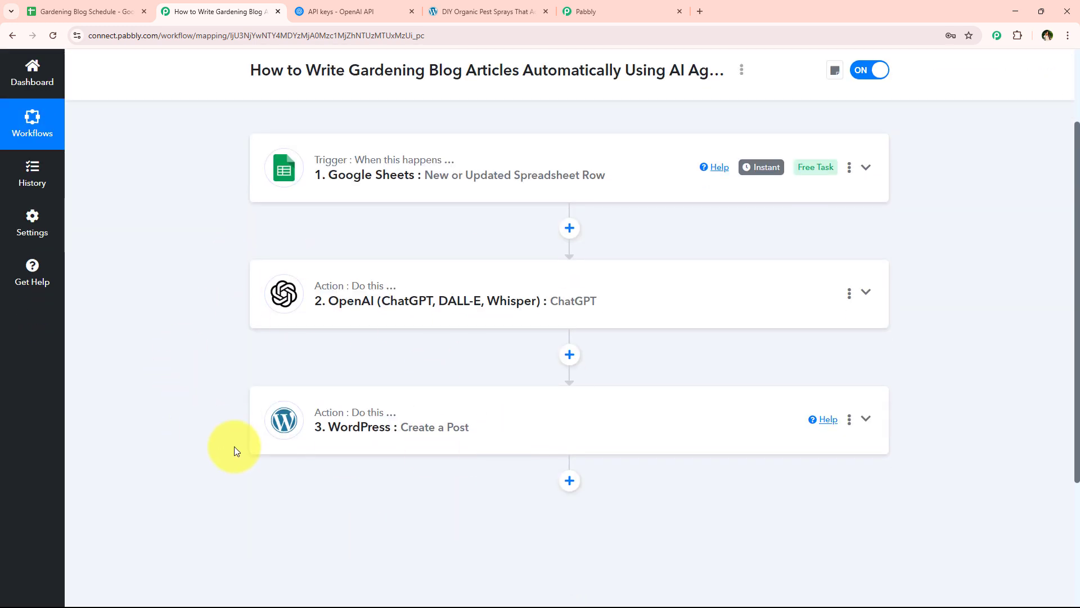
{"action": "scroll", "coordinate": [234, 447], "scroll_direction": "up", "scroll_amount": 2}
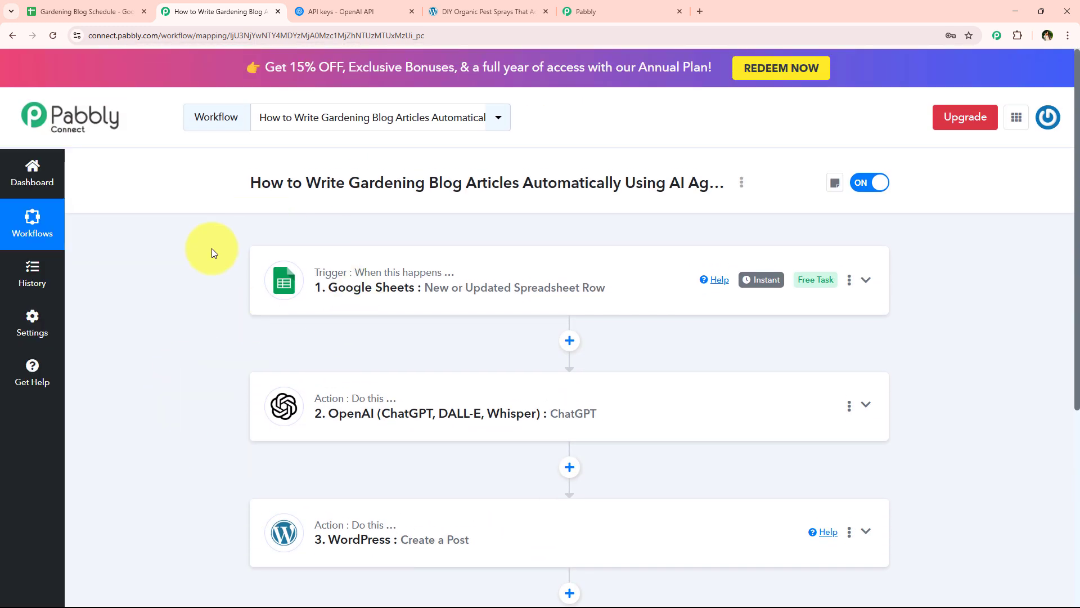